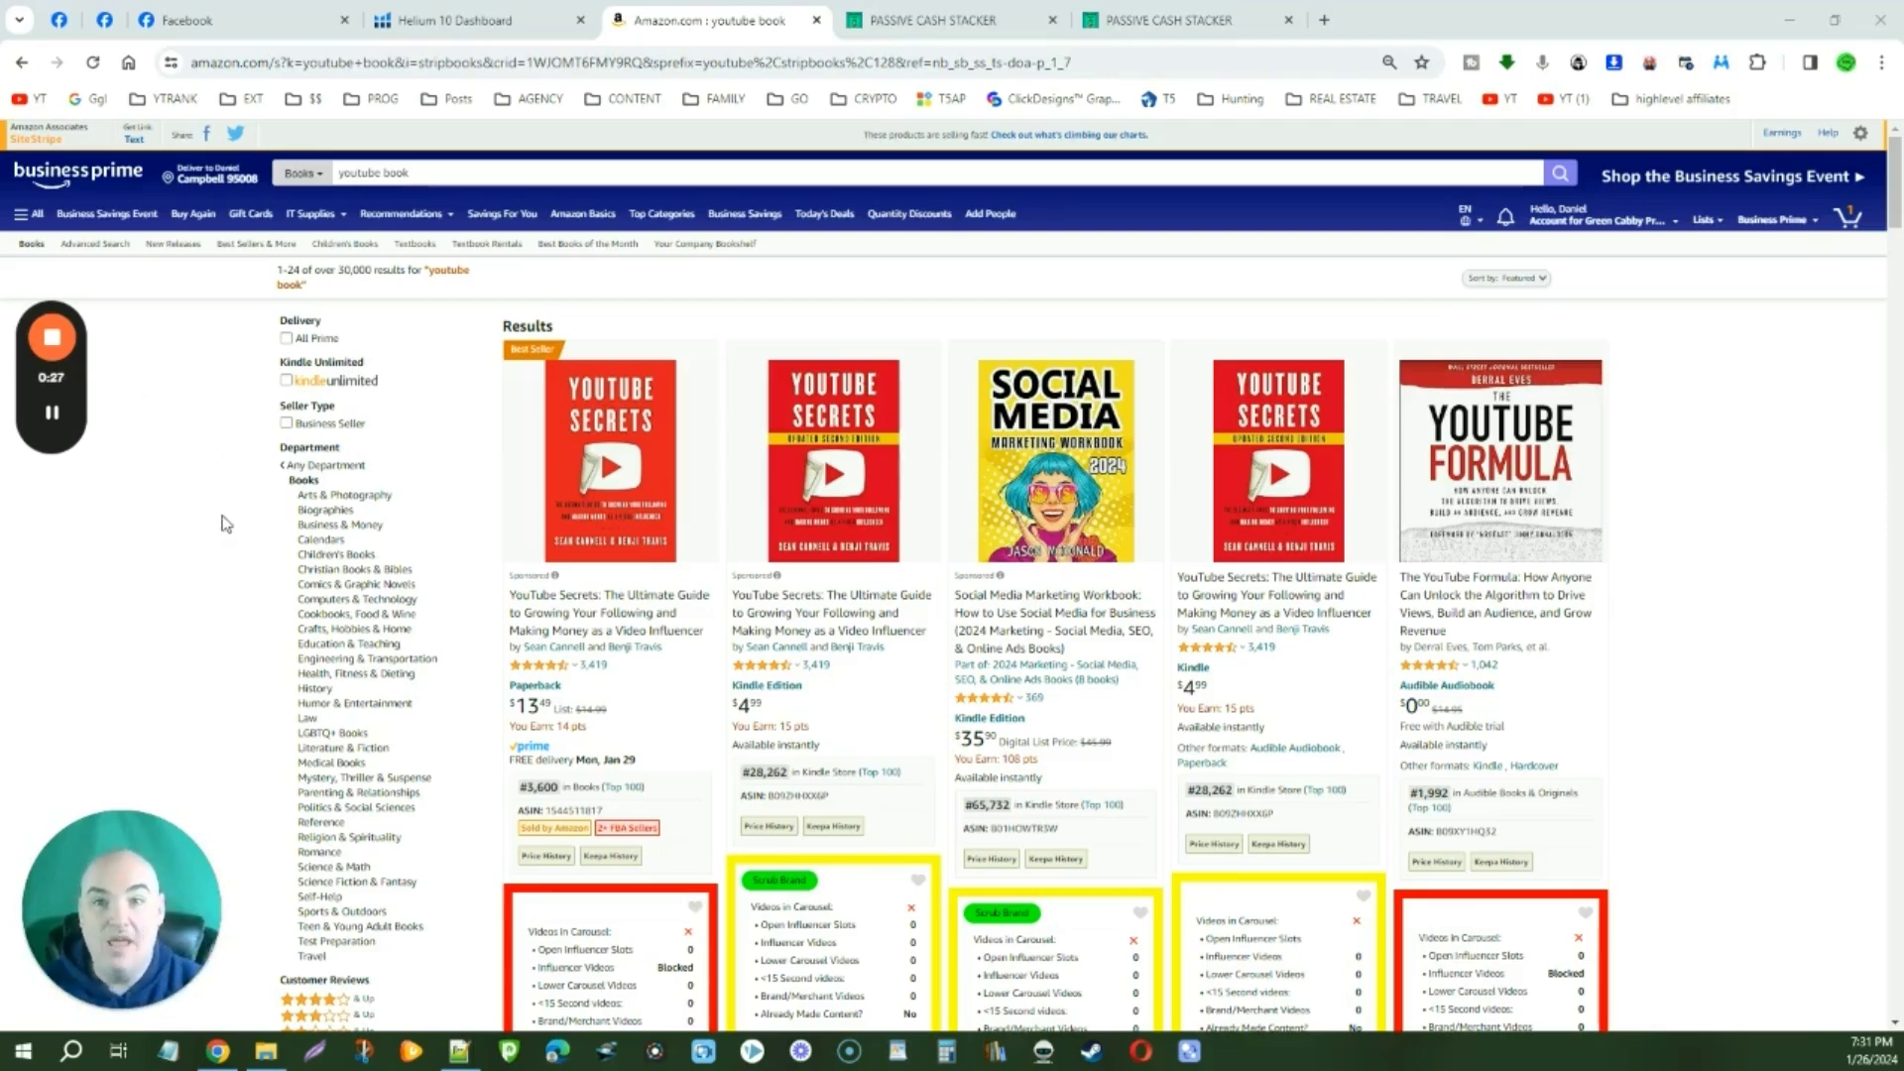
- Review the book listings in the Amazon search results for "youtube book"
{"action": "mouse_move", "coordinate": [840, 417]}
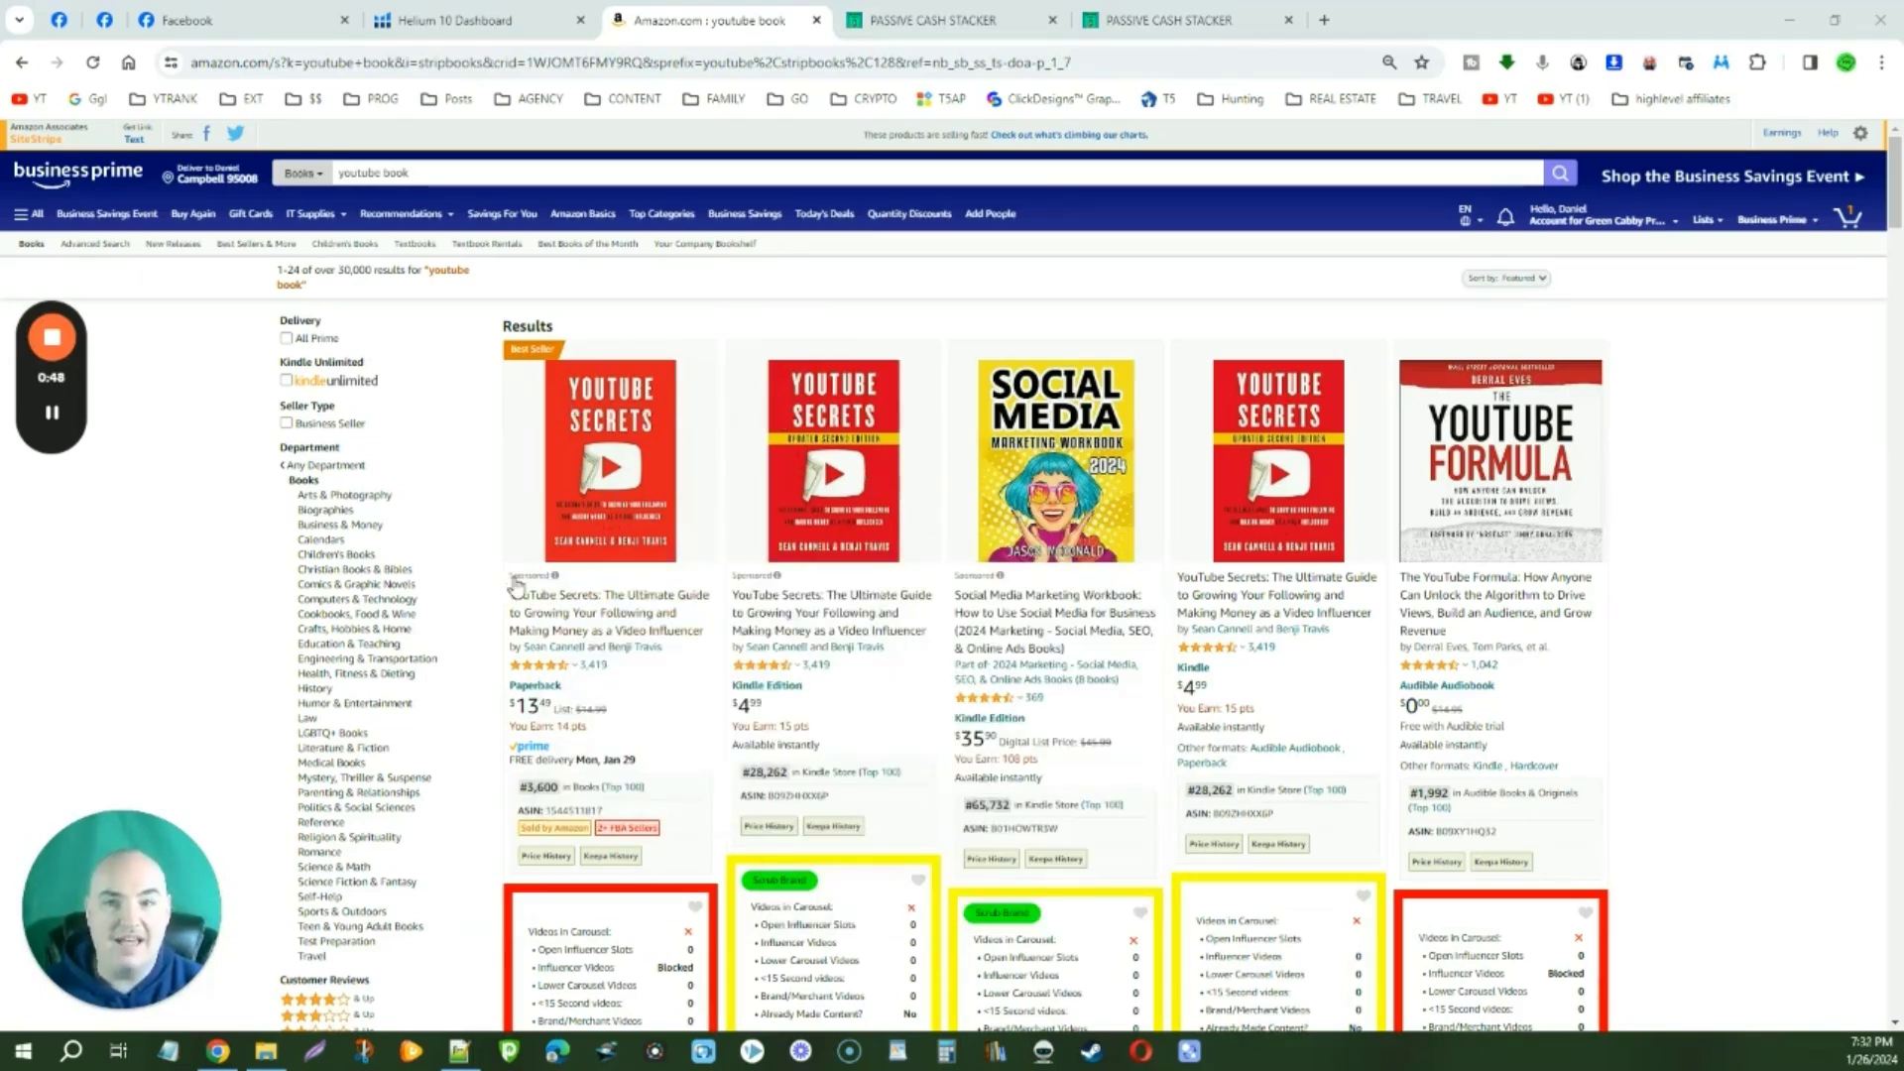
{"action": "left_click", "coordinate": [554, 575]}
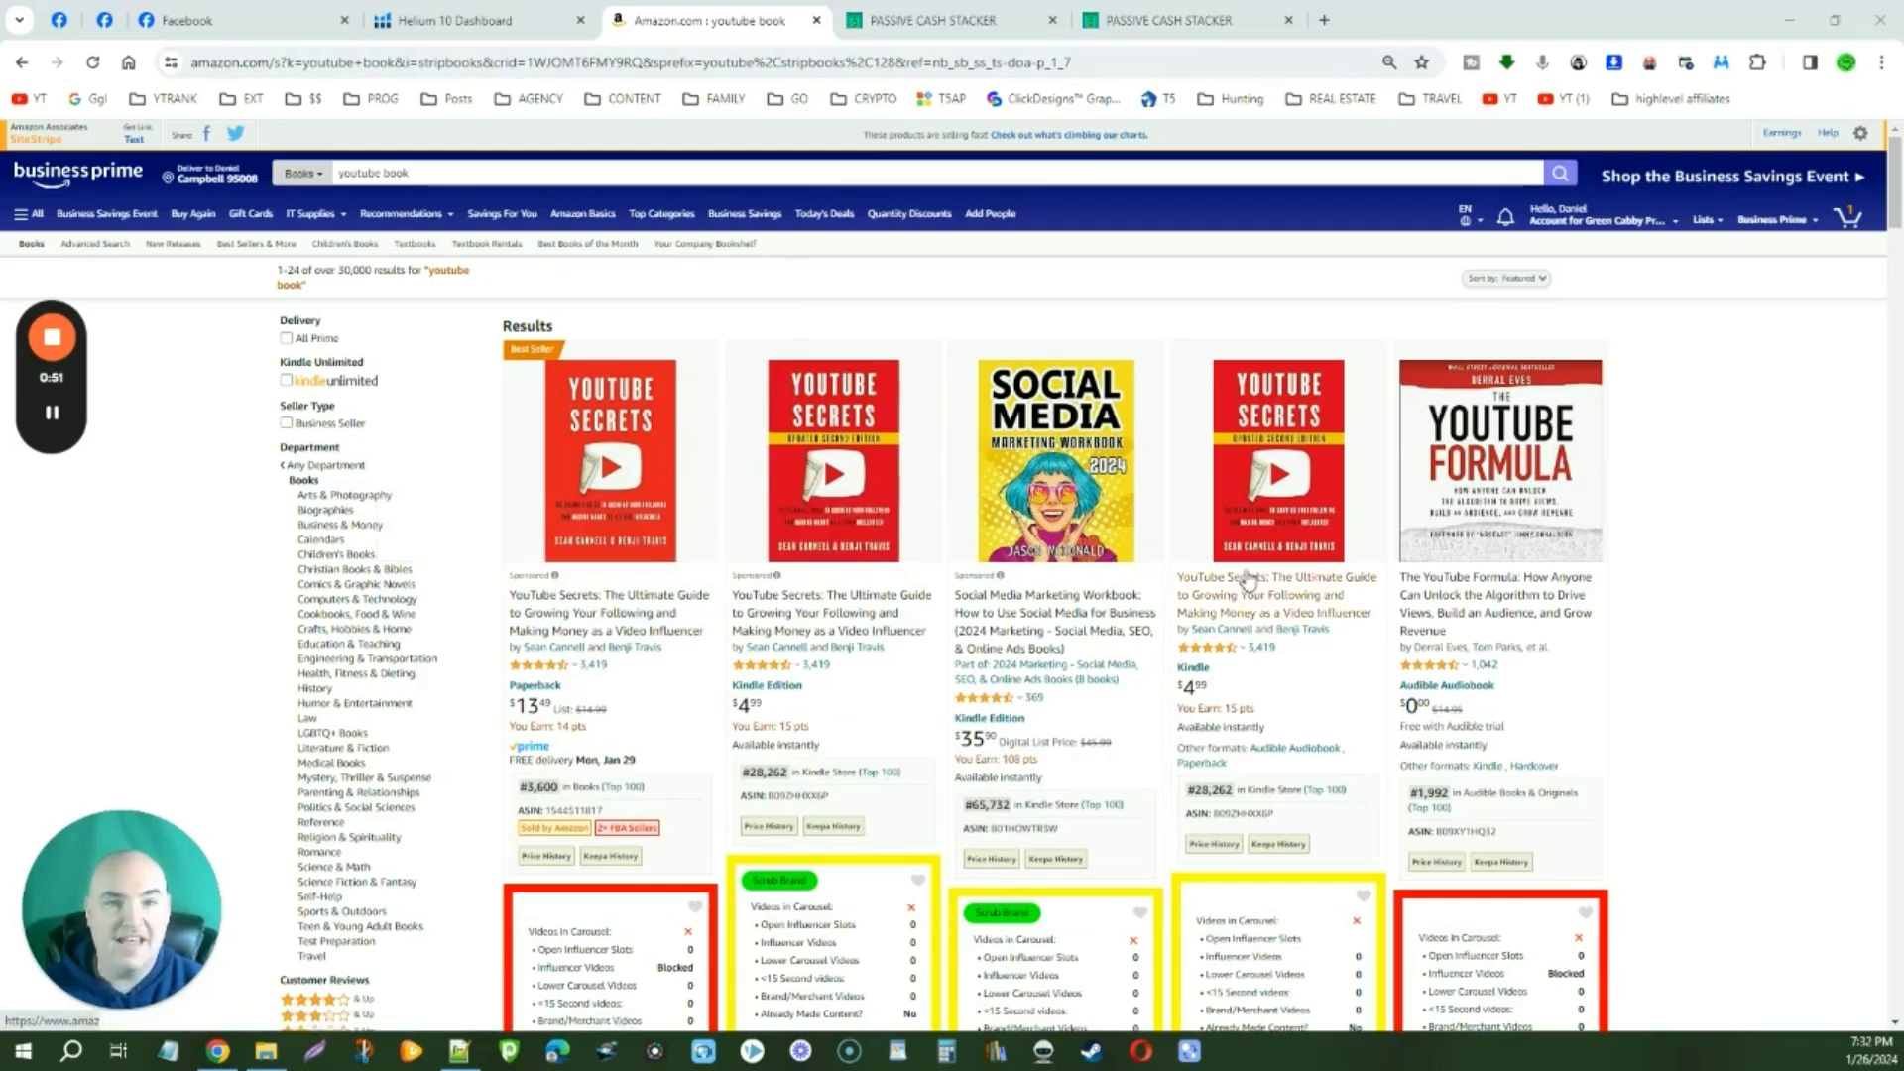
{"action": "mouse_move", "coordinate": [1295, 485]}
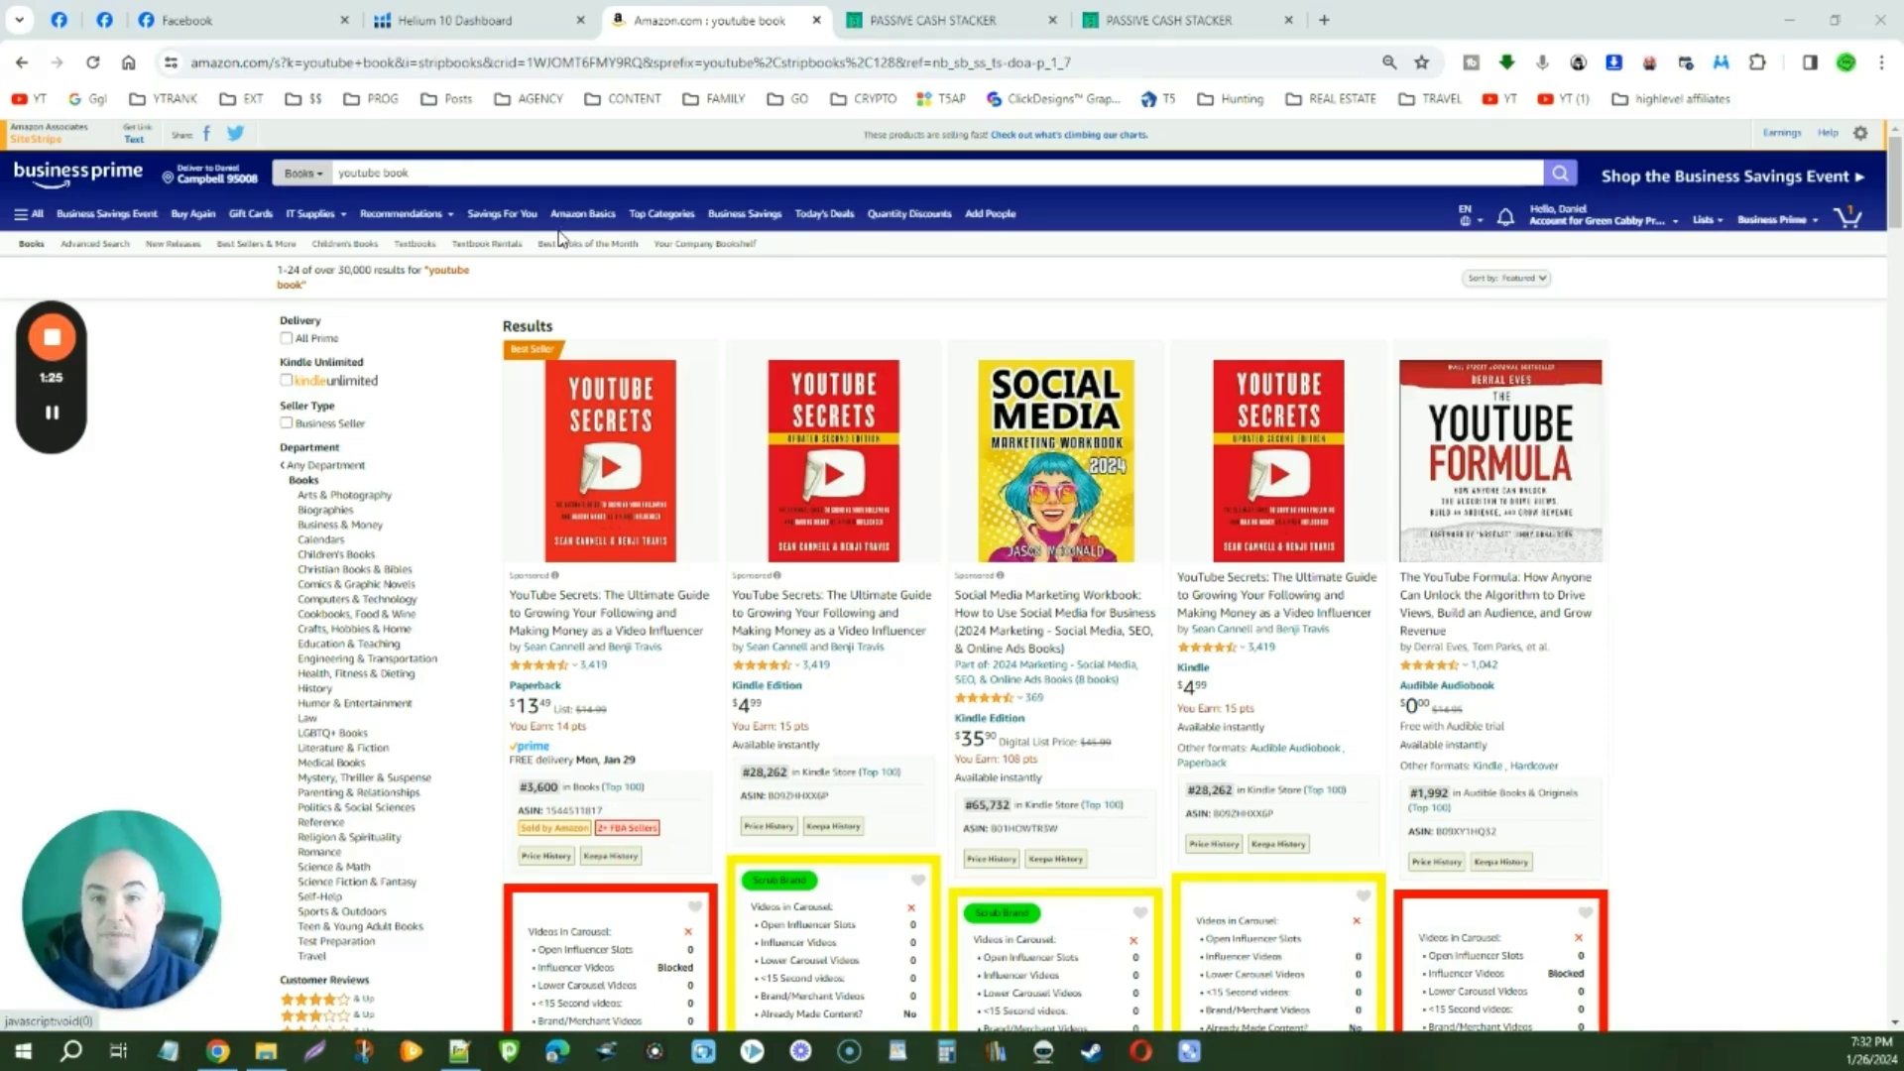
{"action": "mouse_move", "coordinate": [588, 479]}
{"action": "mouse_move", "coordinate": [825, 491]}
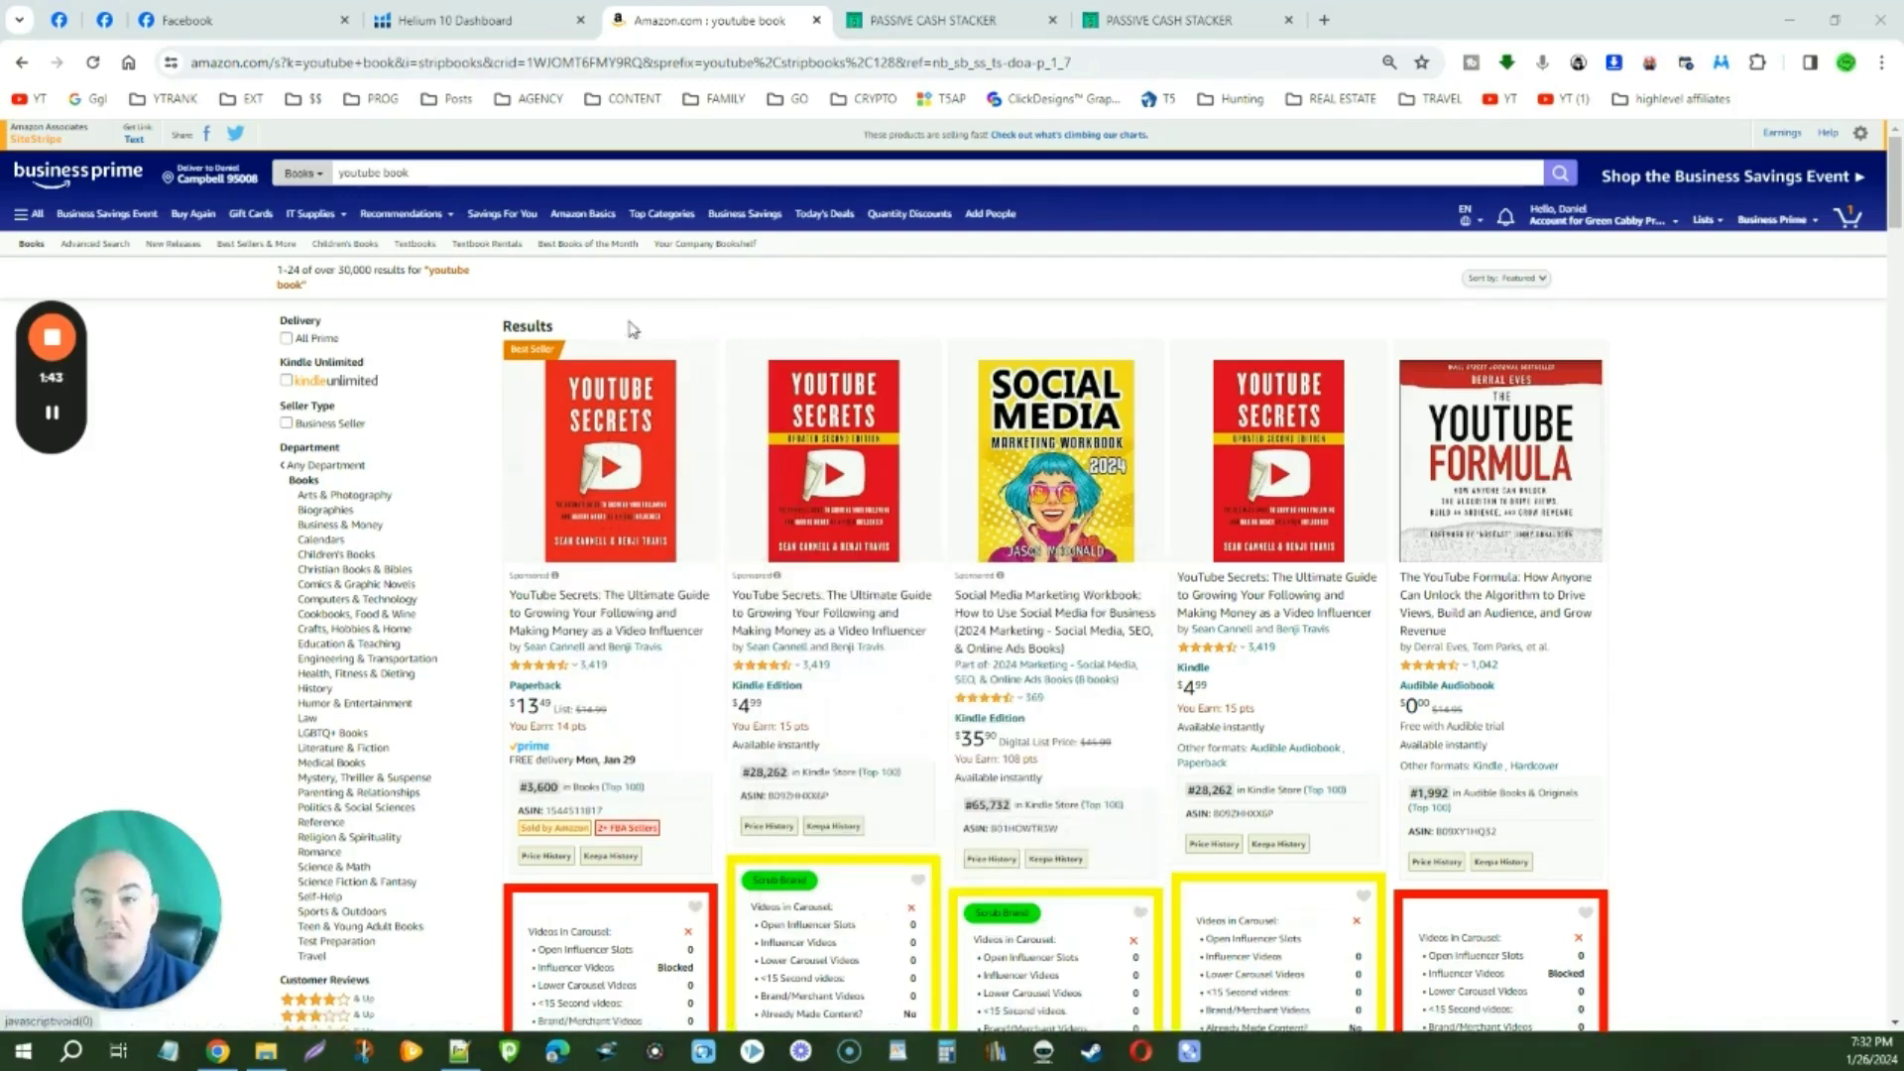
{"action": "mouse_move", "coordinate": [614, 444]}
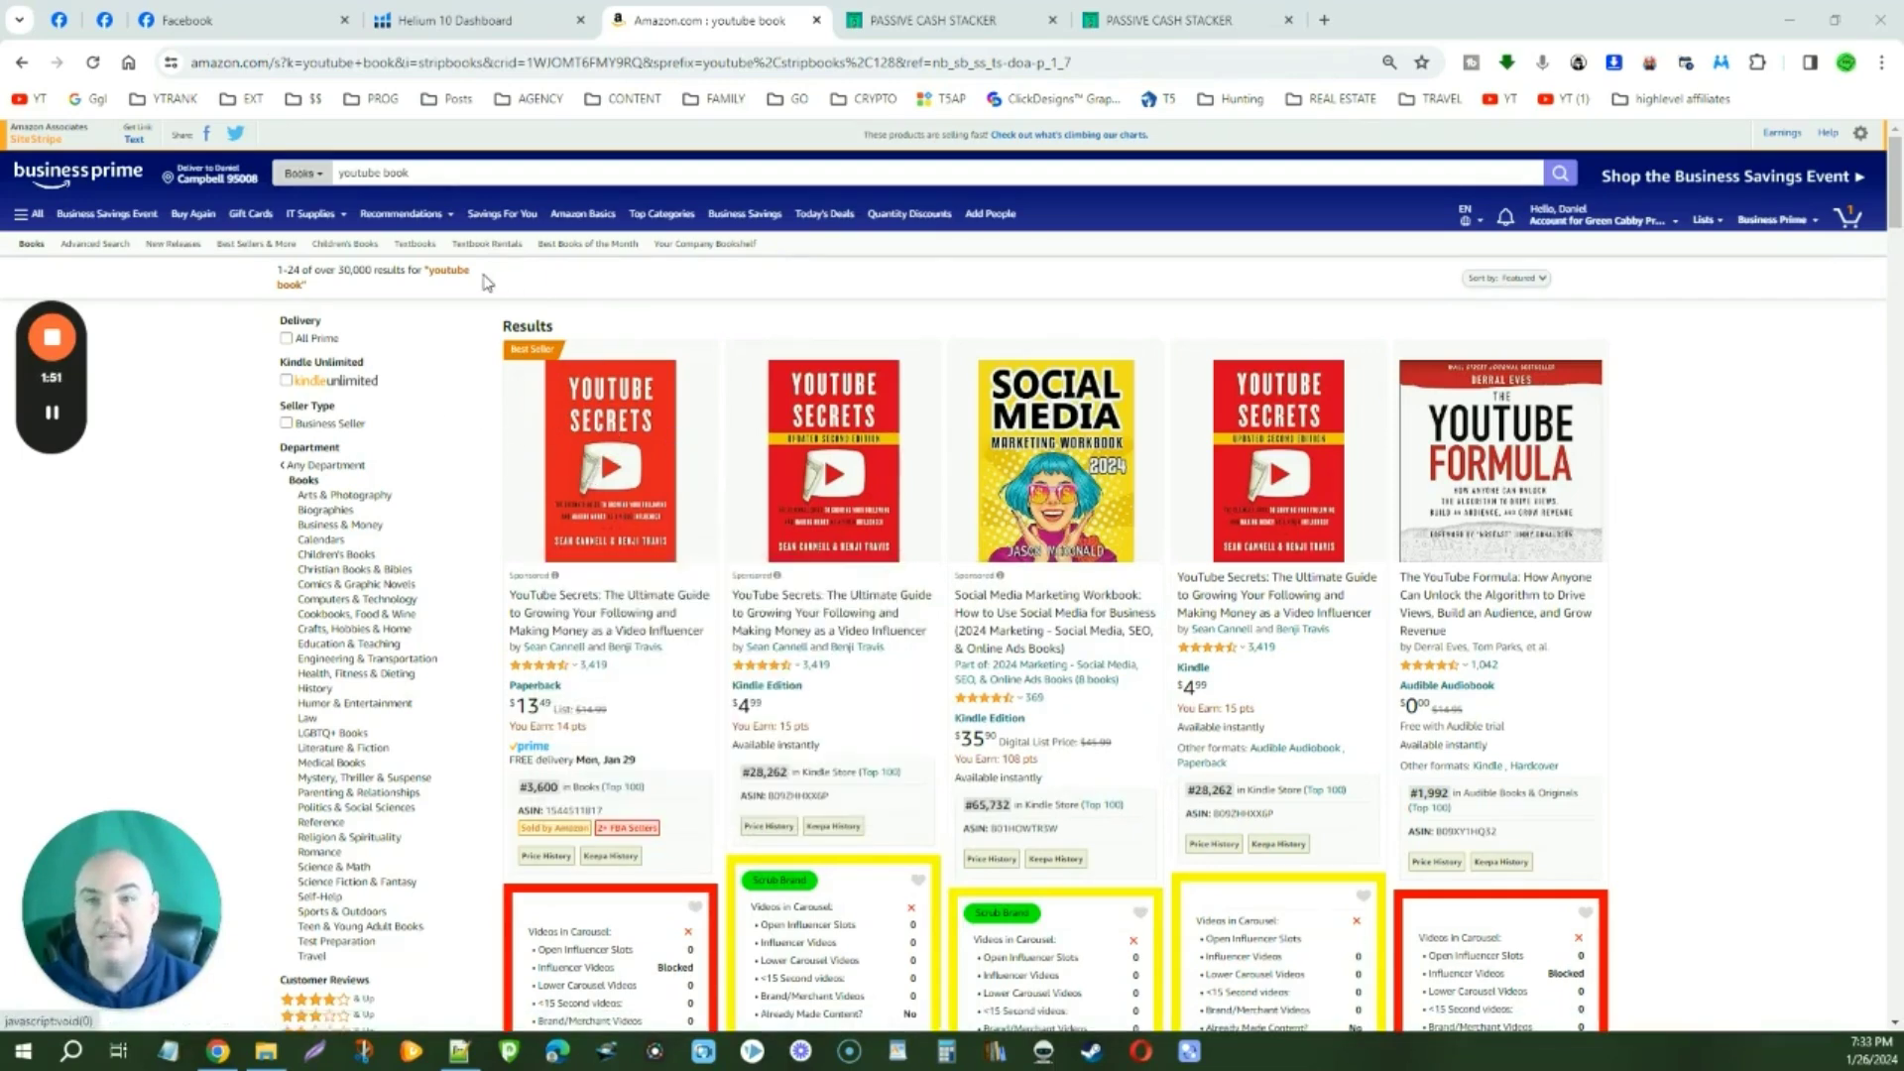
{"action": "left_click", "coordinate": [421, 173]}
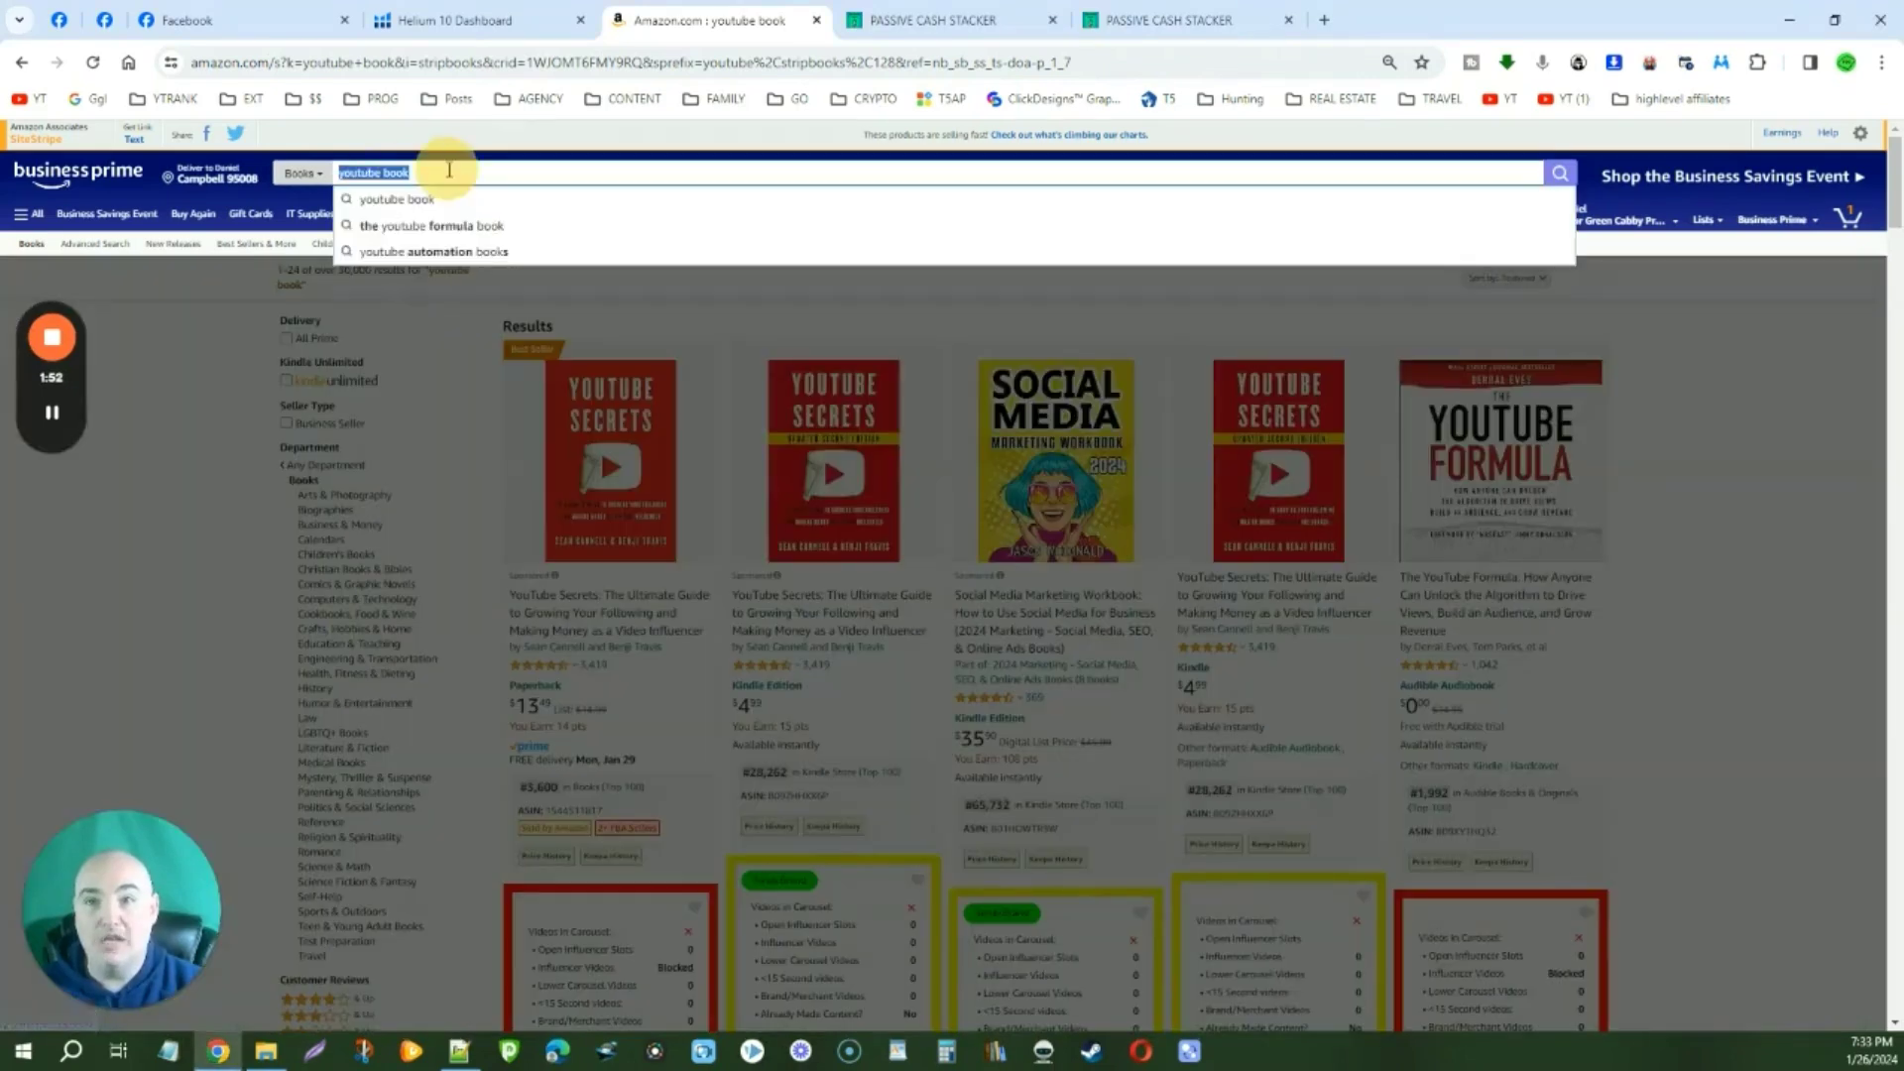
{"action": "left_click", "coordinate": [617, 297]}
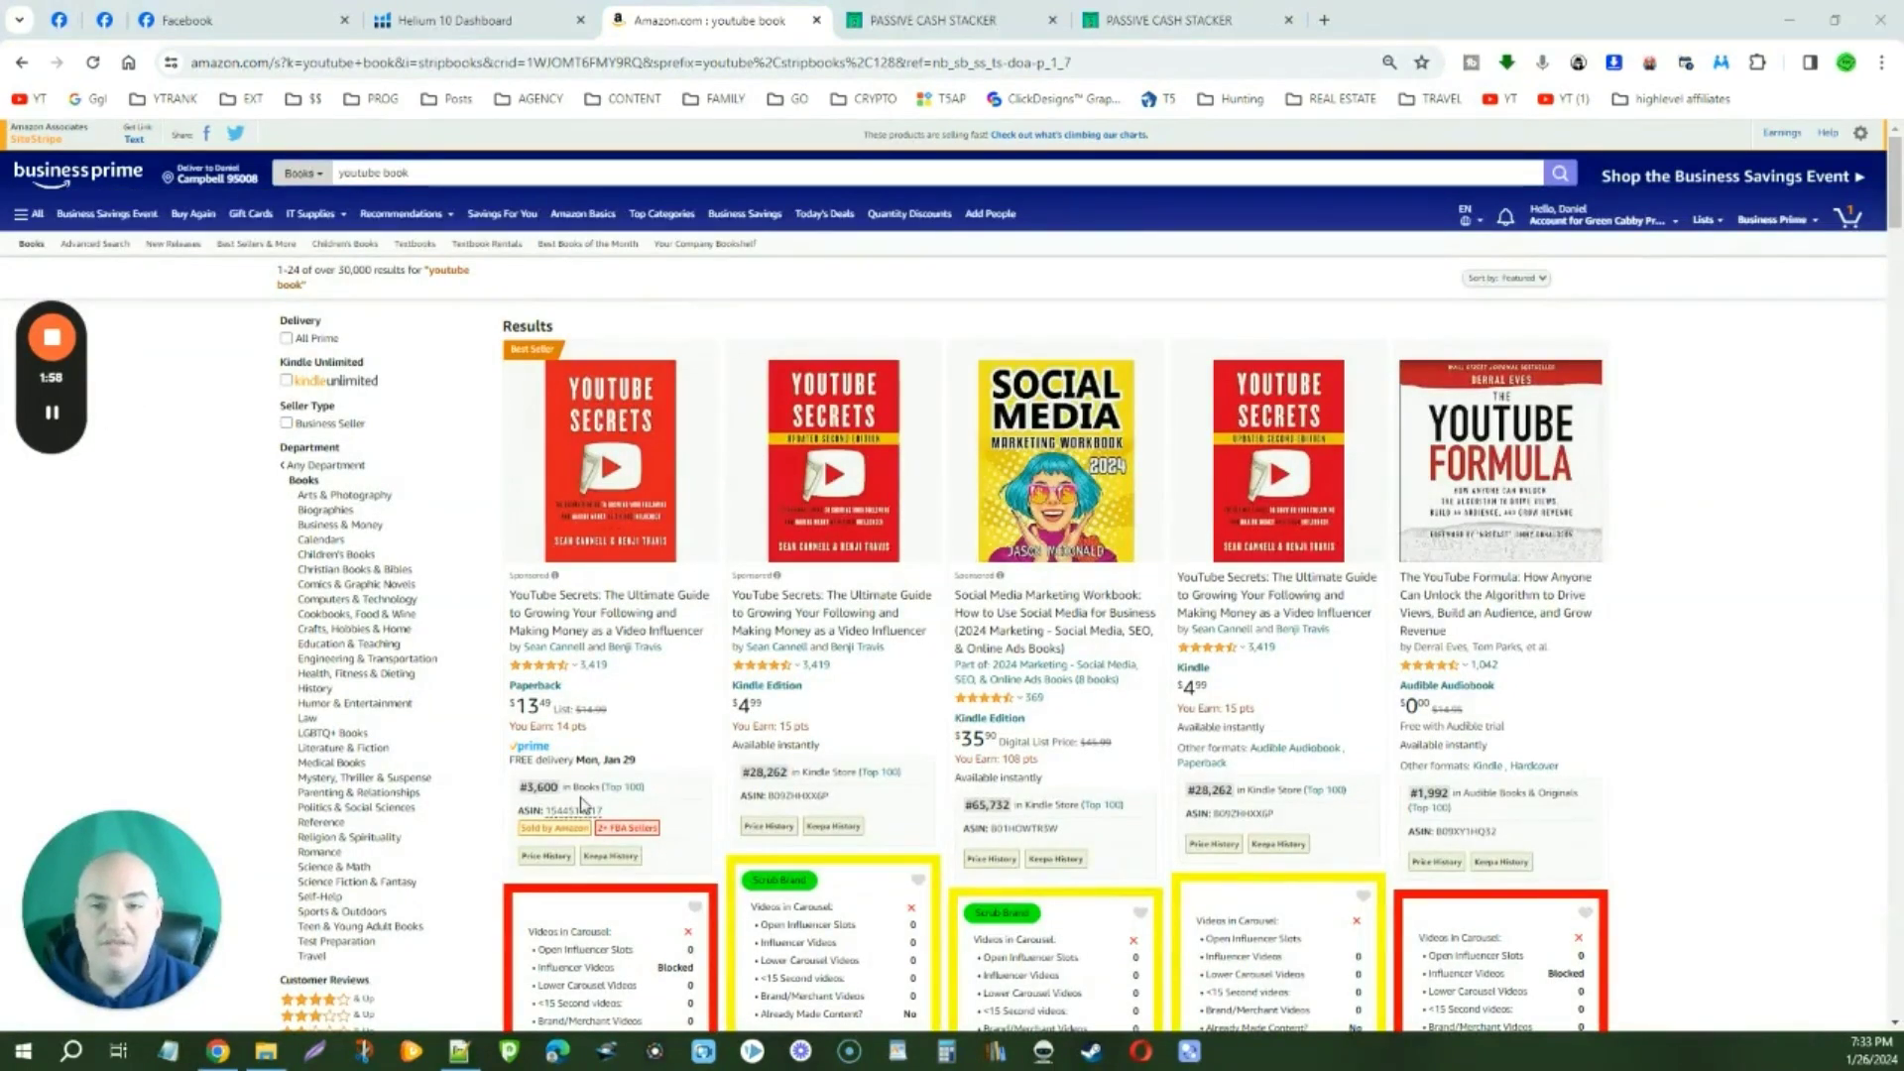
- Copy the ASINs of the paperback and Kindle editions of YouTube Secrets from the first two search results
{"action": "double_click", "coordinate": [556, 811]}
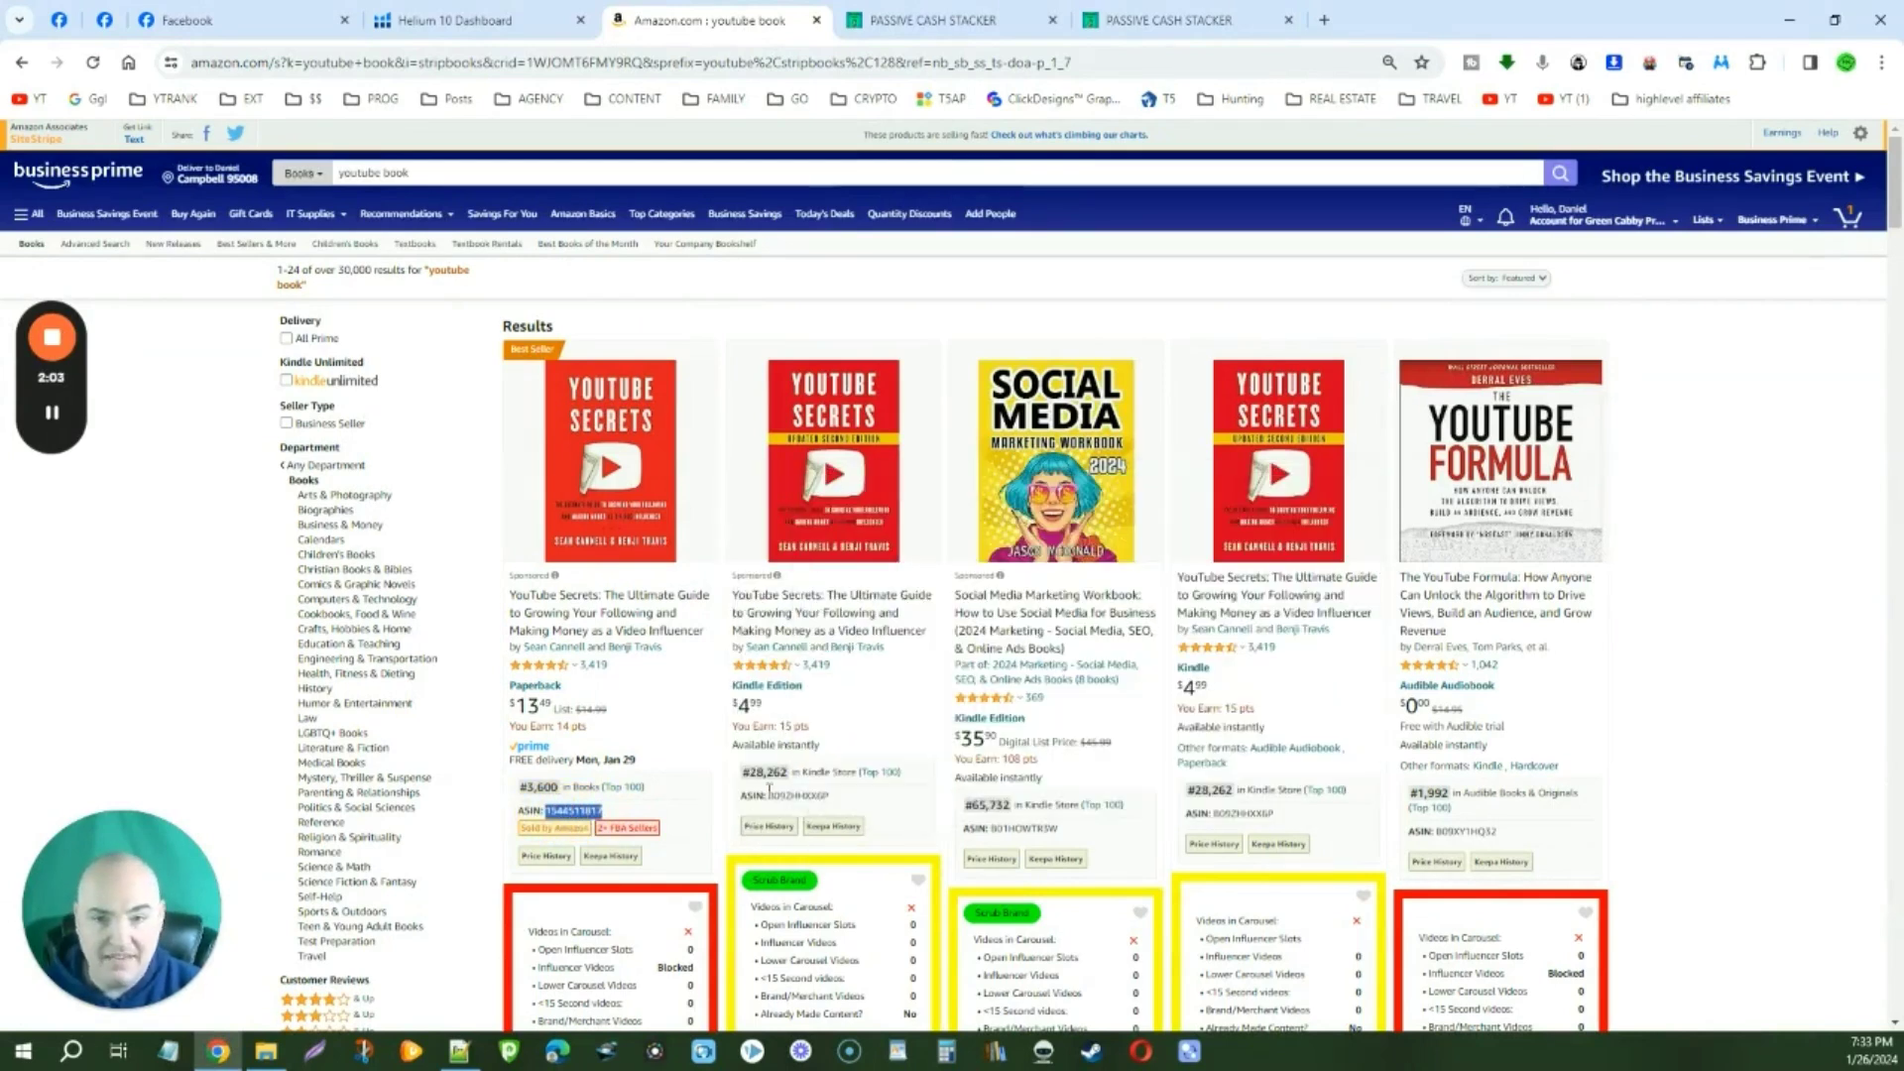
{"action": "double_click", "coordinate": [793, 796]}
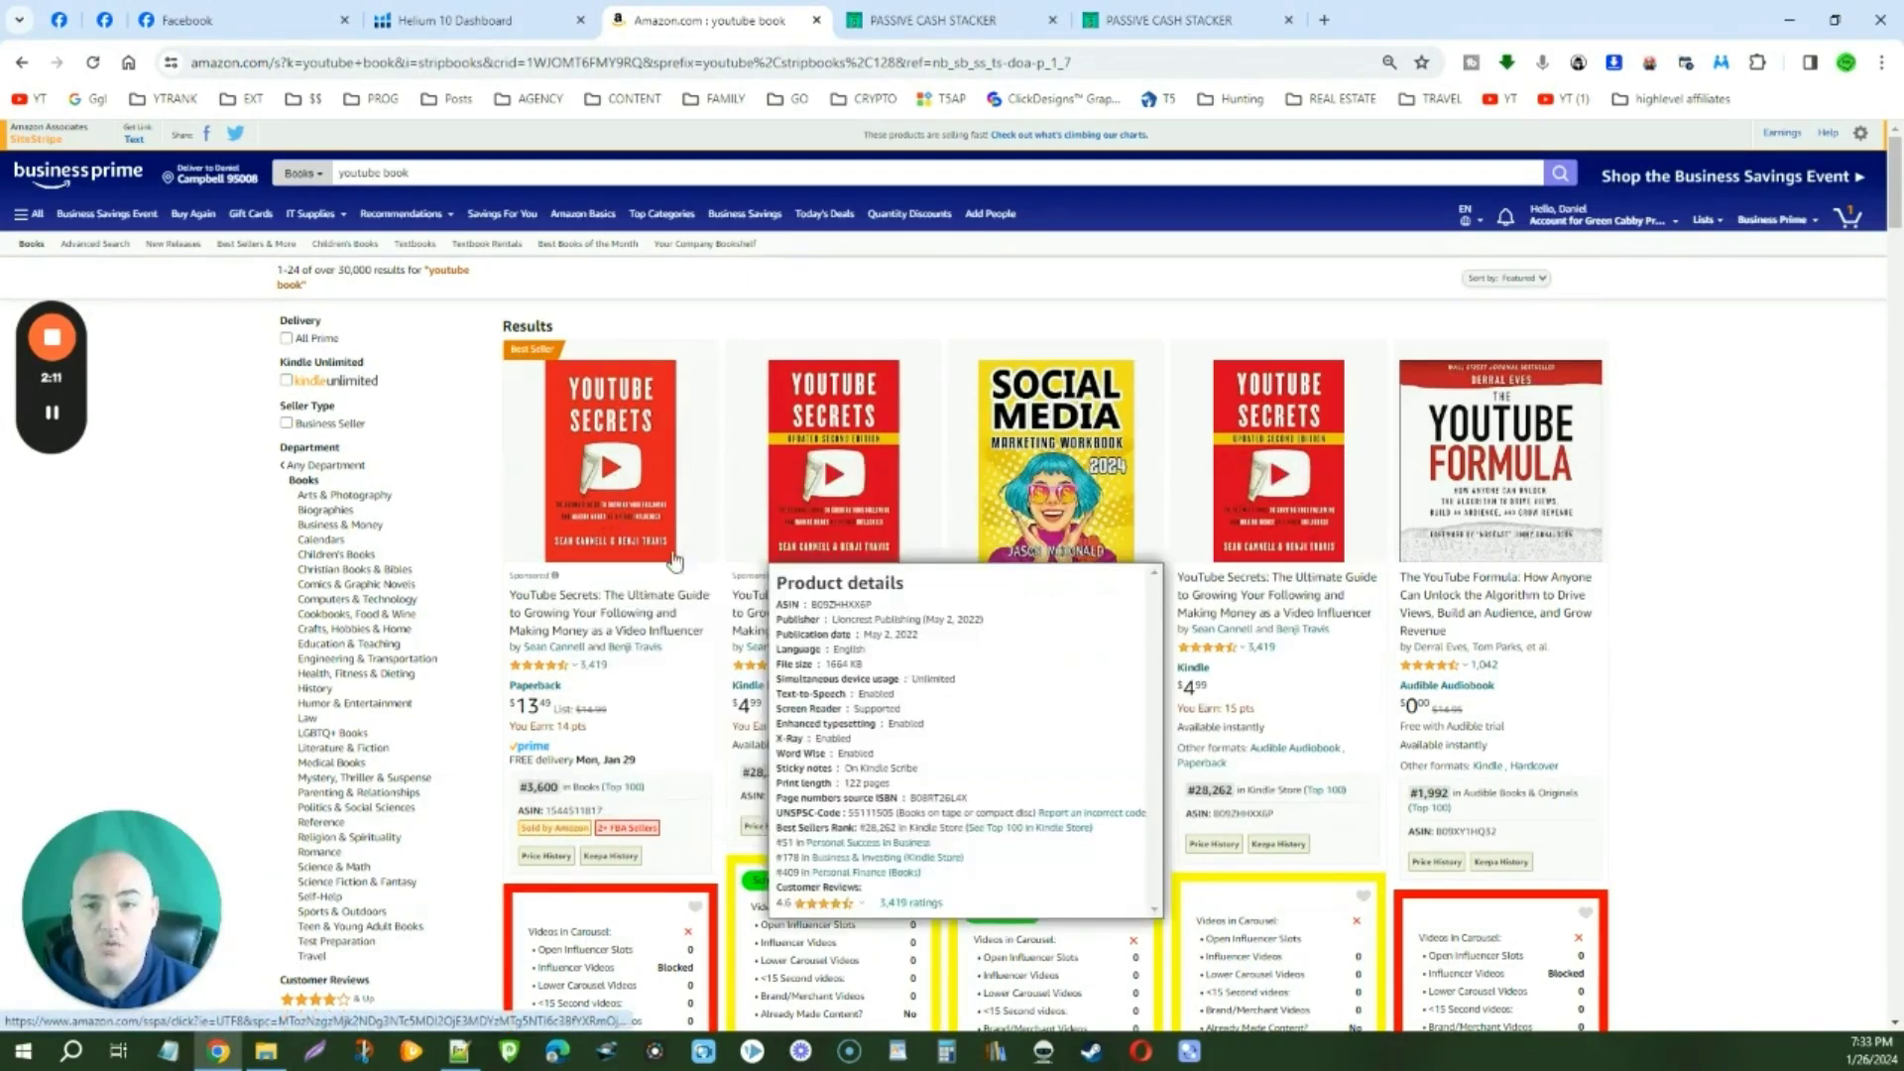
- Open the YouTube Secrets product page and locate the Kindle edition's ASIN in its product details
{"action": "left_click", "coordinate": [631, 471]}
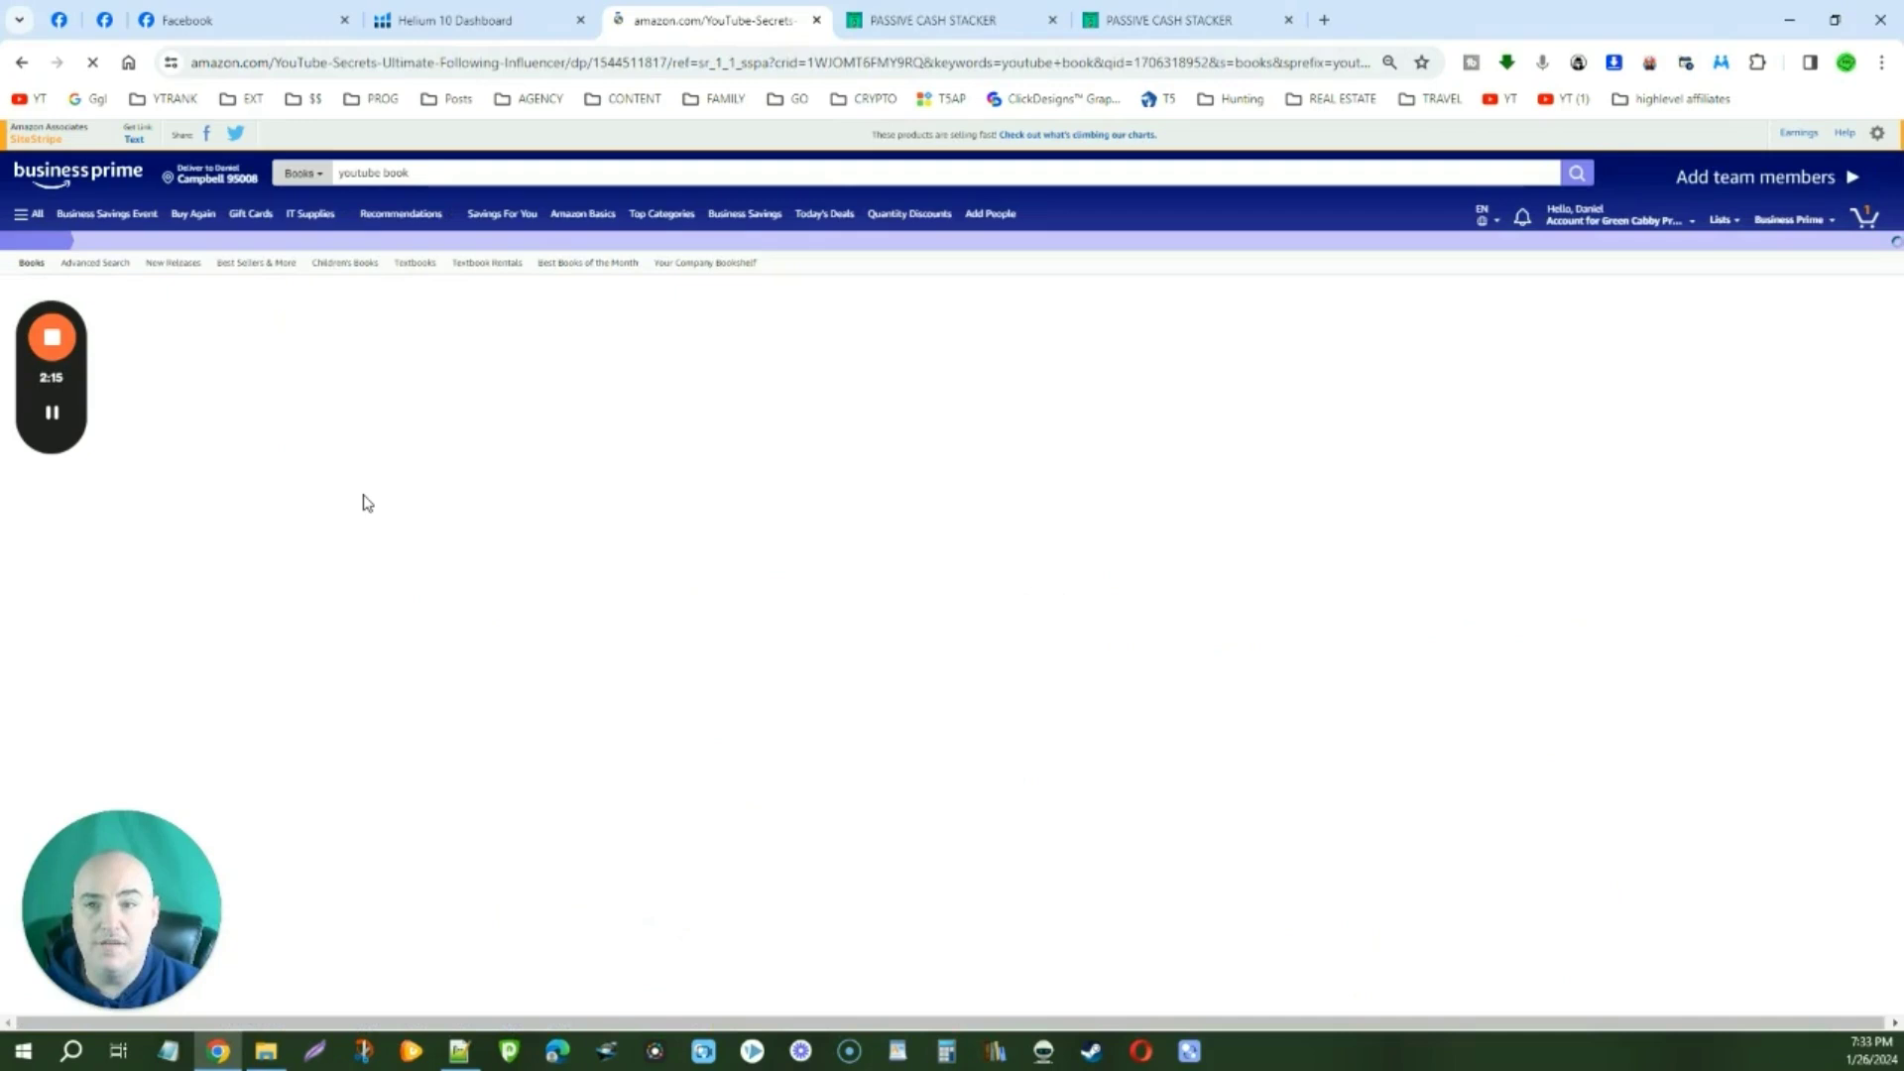
{"action": "scroll", "coordinate": [706, 517], "scroll_direction": "down", "scroll_amount": 10}
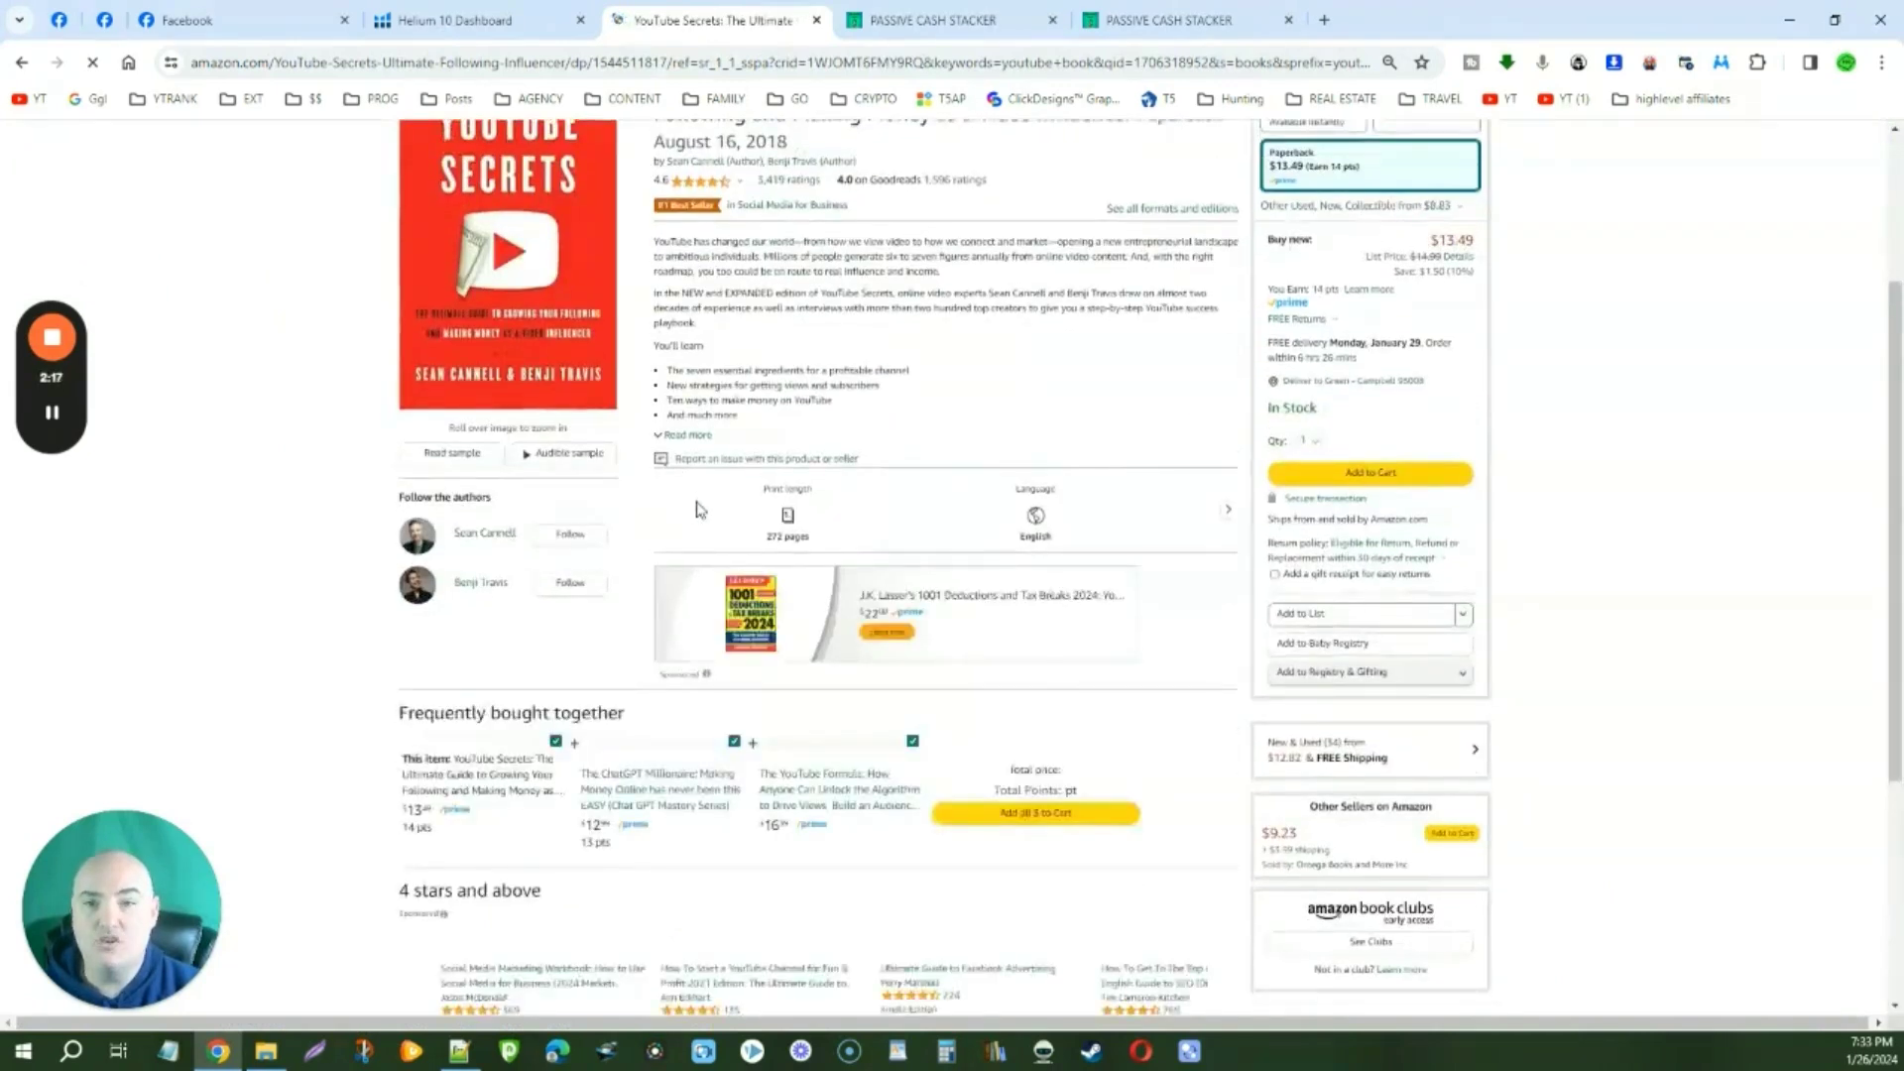
{"action": "scroll", "coordinate": [709, 517], "scroll_direction": "down", "scroll_amount": 10}
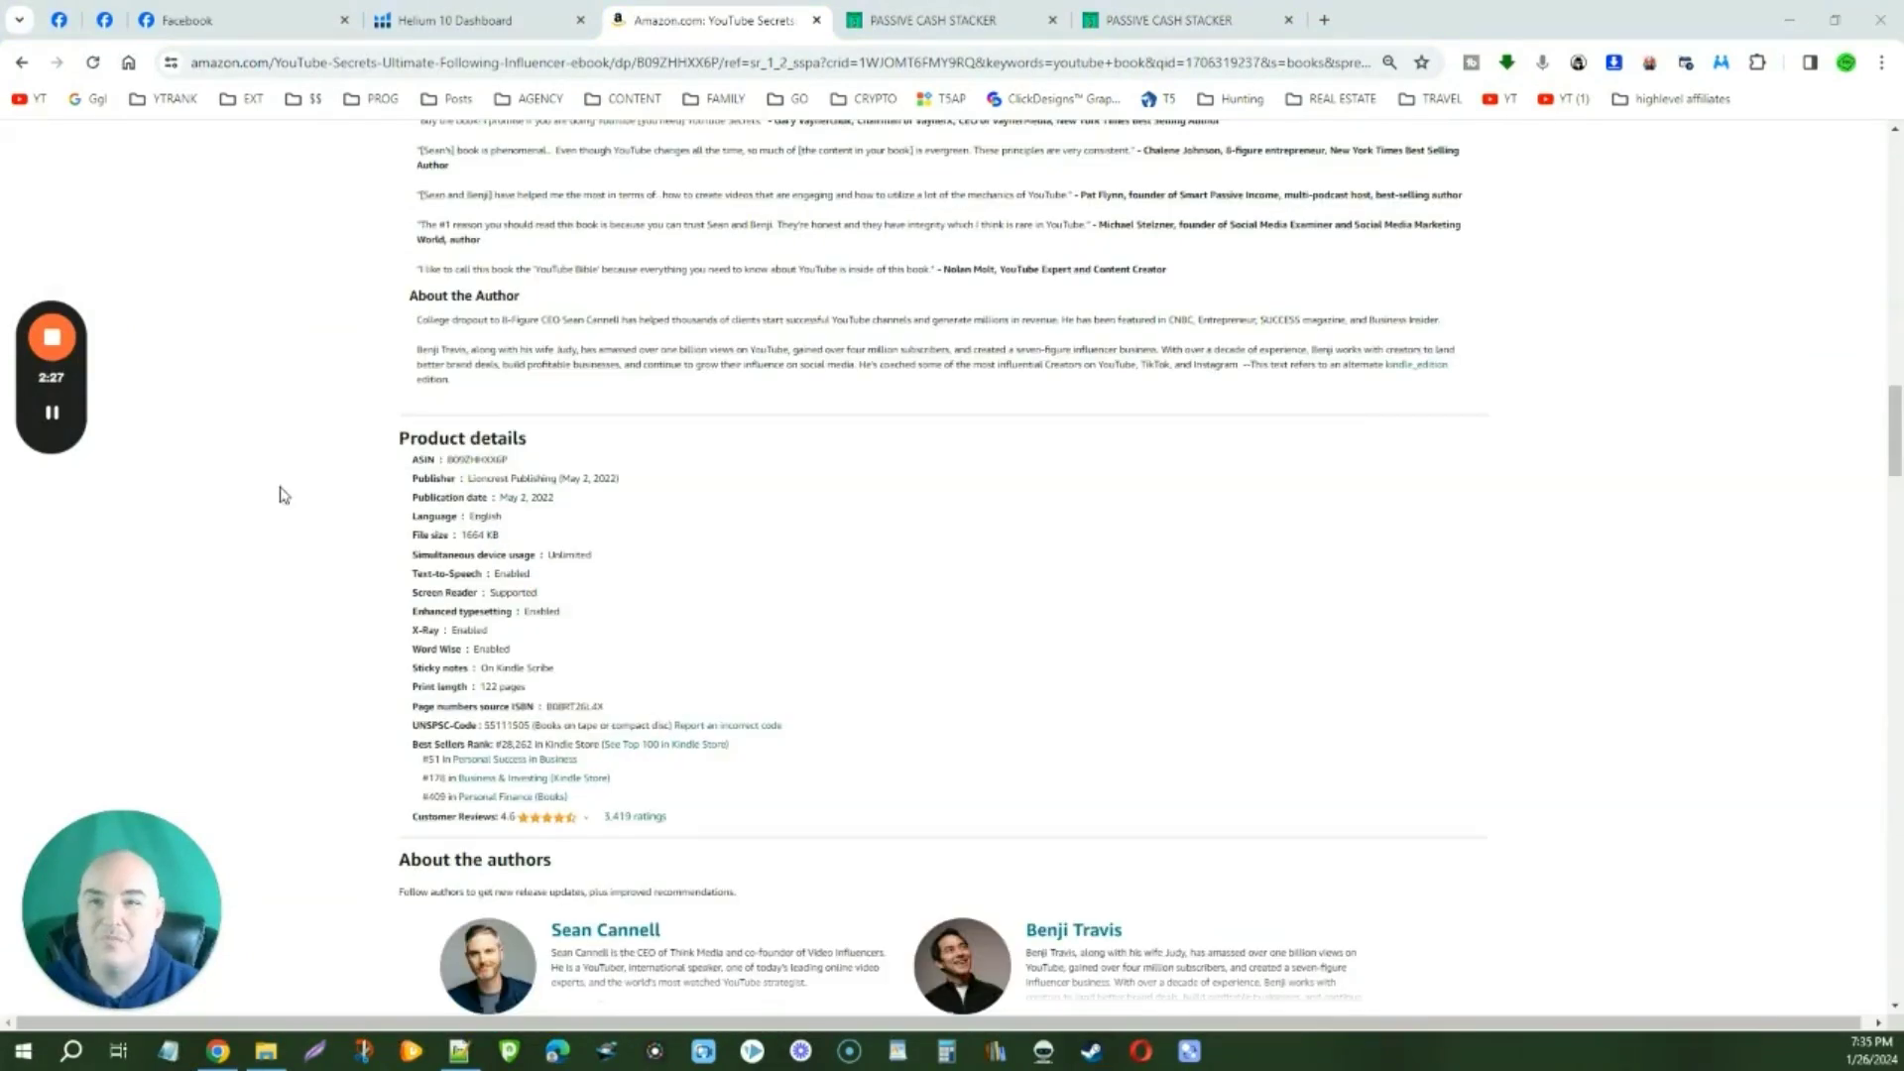
{"action": "double_click", "coordinate": [476, 460]}
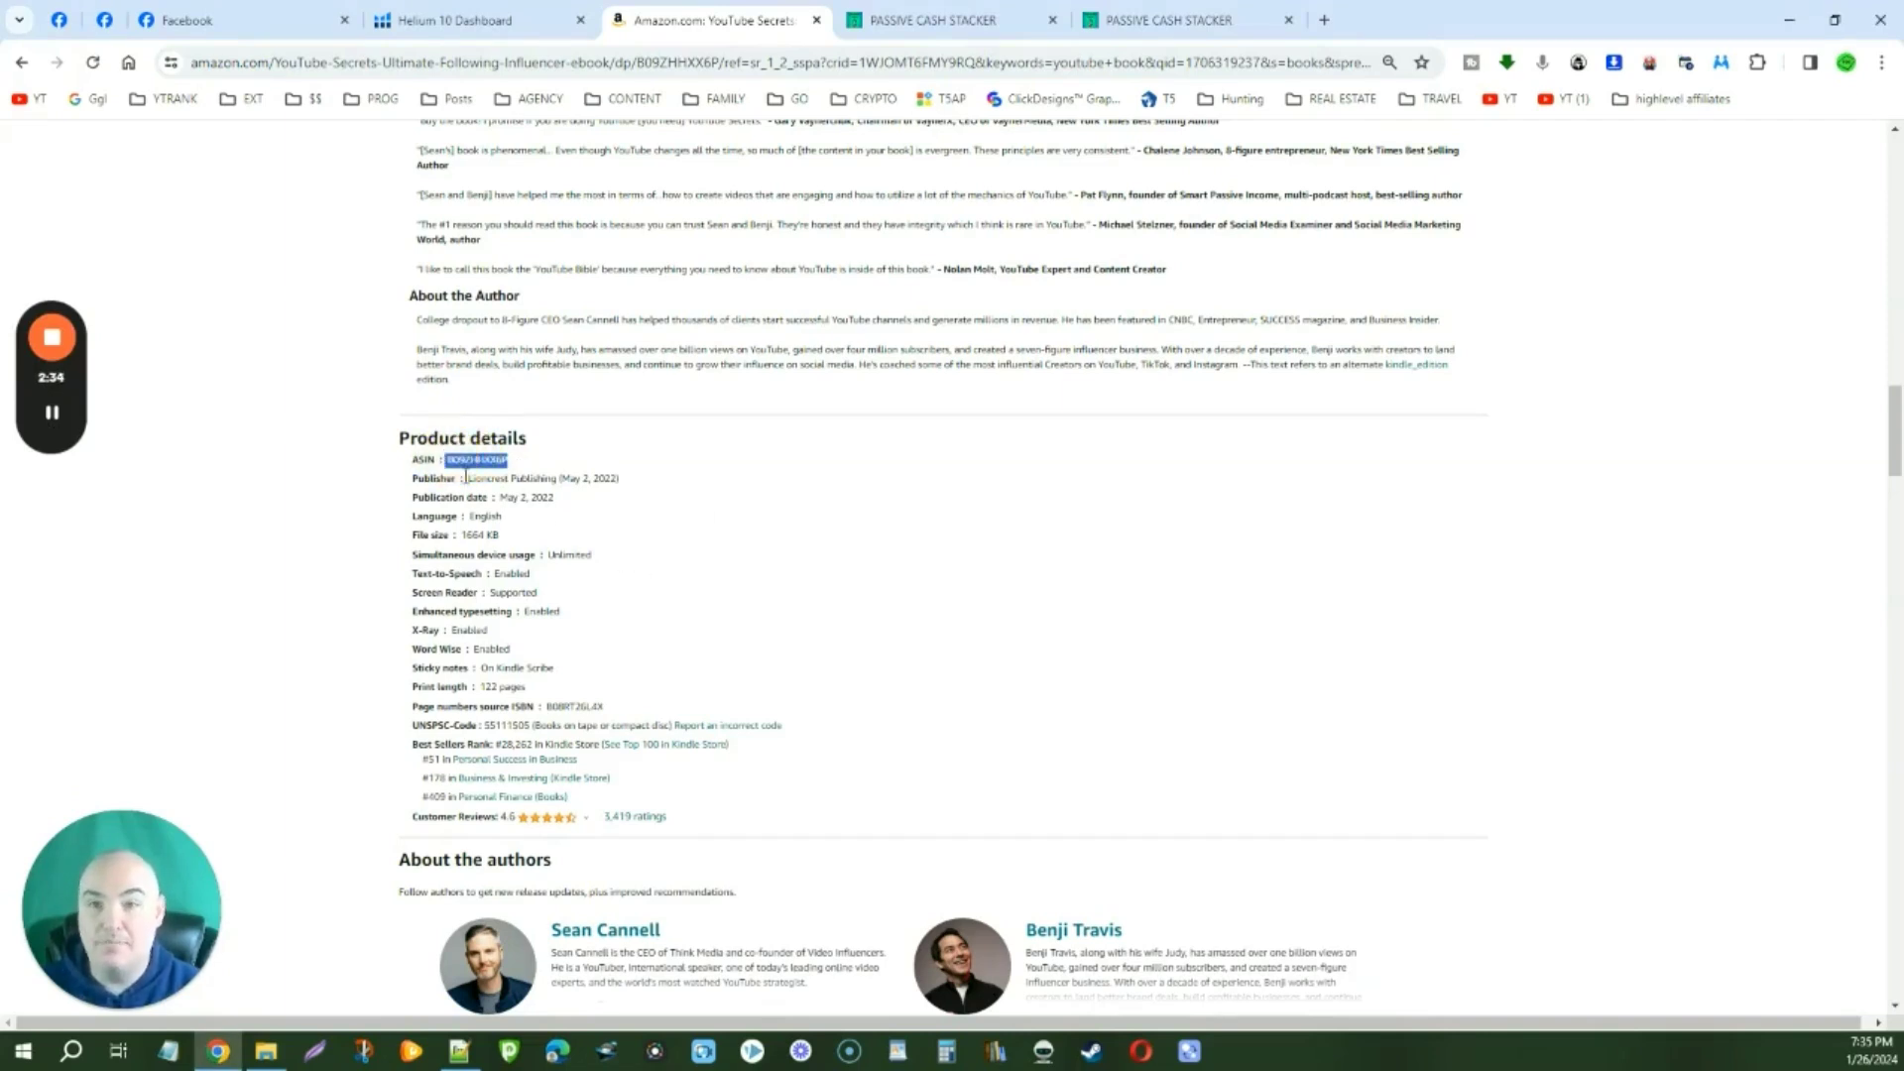
- Return to the results, open the paperback edition of YouTube Secrets and locate its ISBN-10 in the product details
{"action": "left_click", "coordinate": [21, 61]}
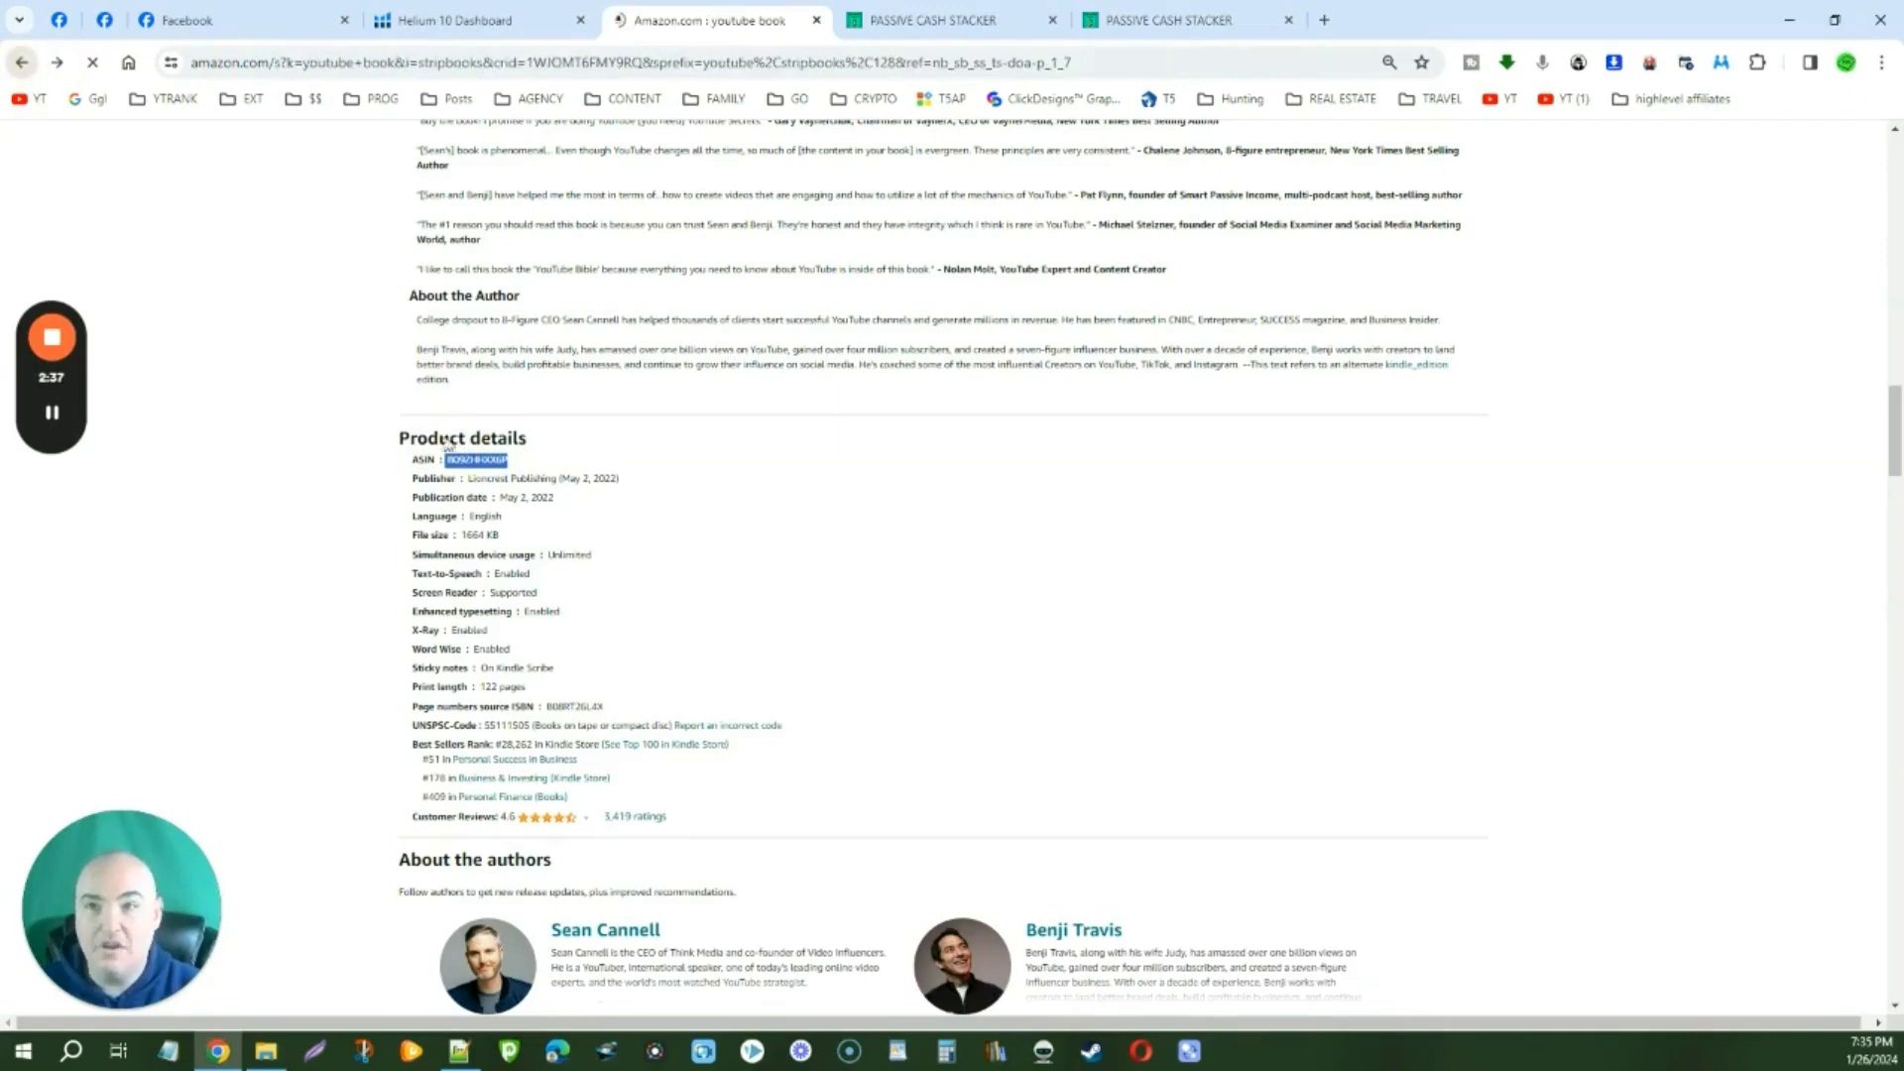
{"action": "left_click", "coordinate": [578, 568]}
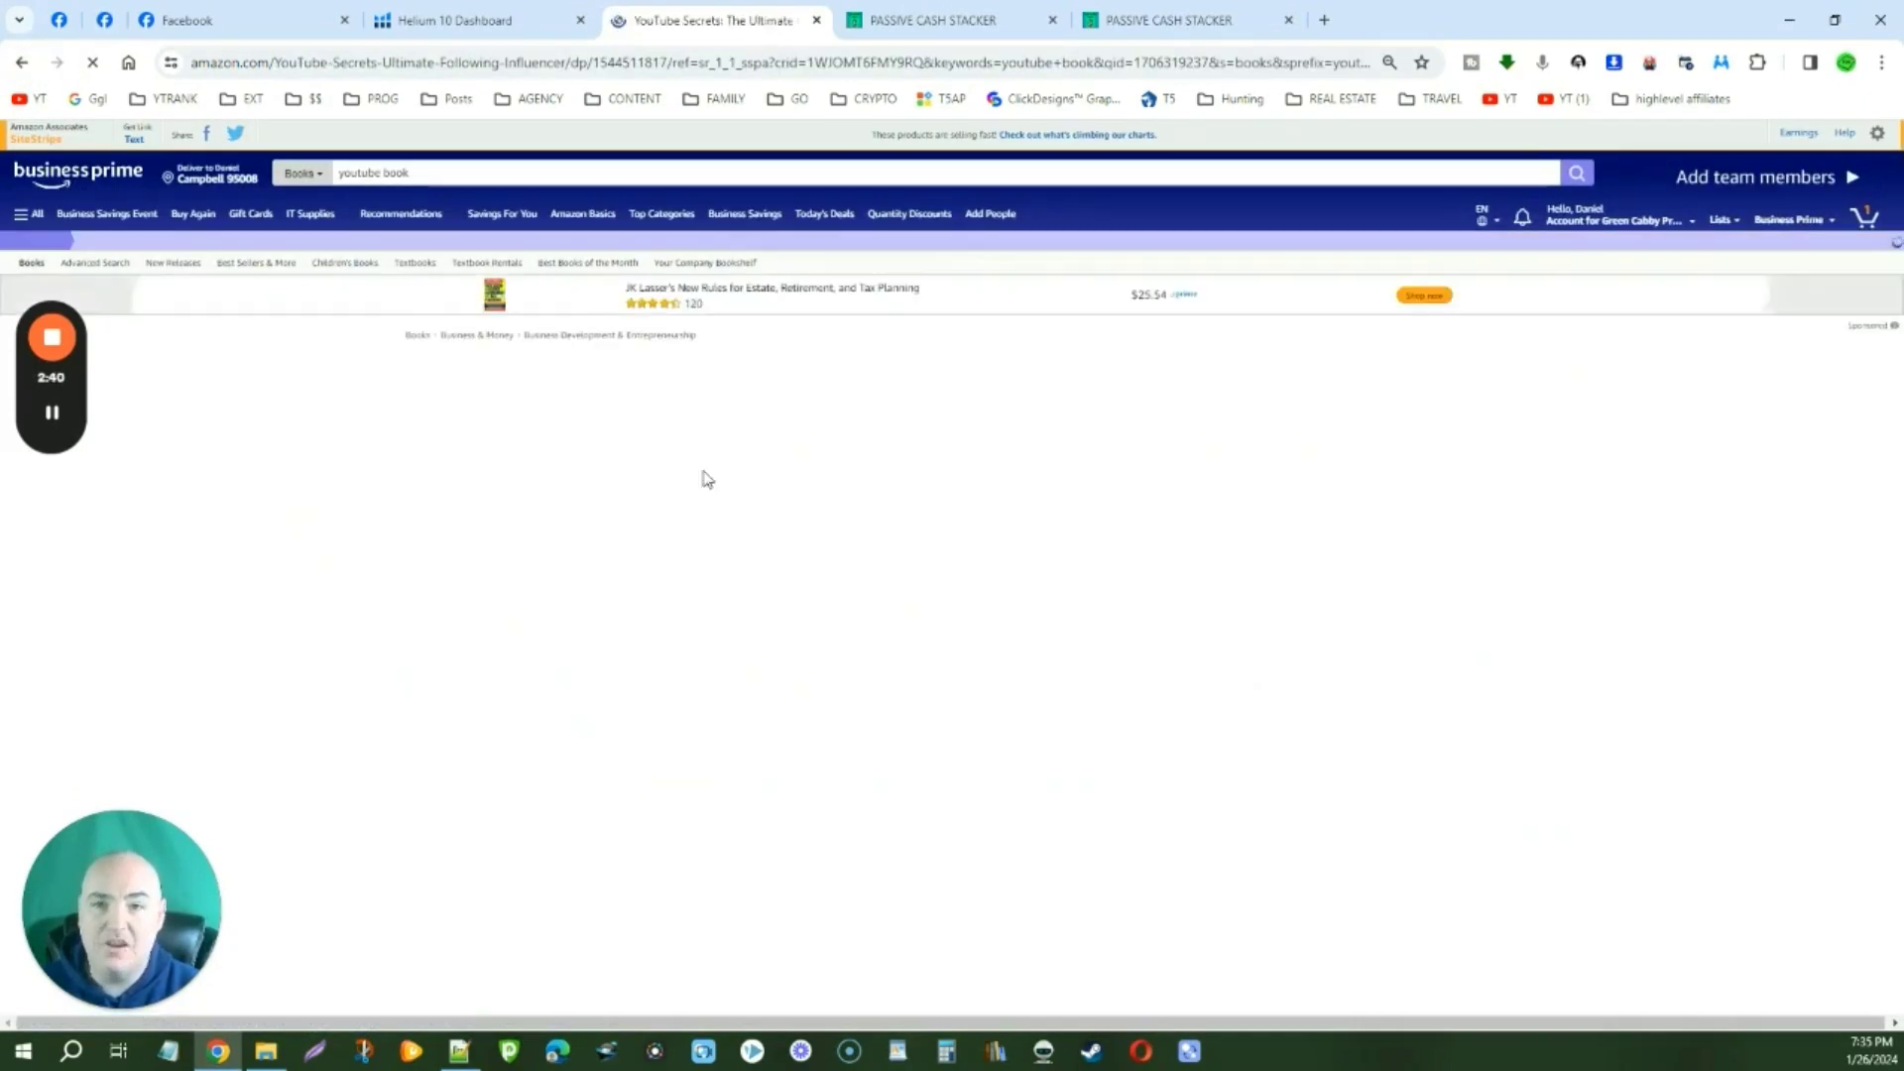
{"action": "scroll", "coordinate": [854, 524], "scroll_direction": "down", "scroll_amount": 3}
{"action": "scroll", "coordinate": [880, 565], "scroll_direction": "down", "scroll_amount": 20}
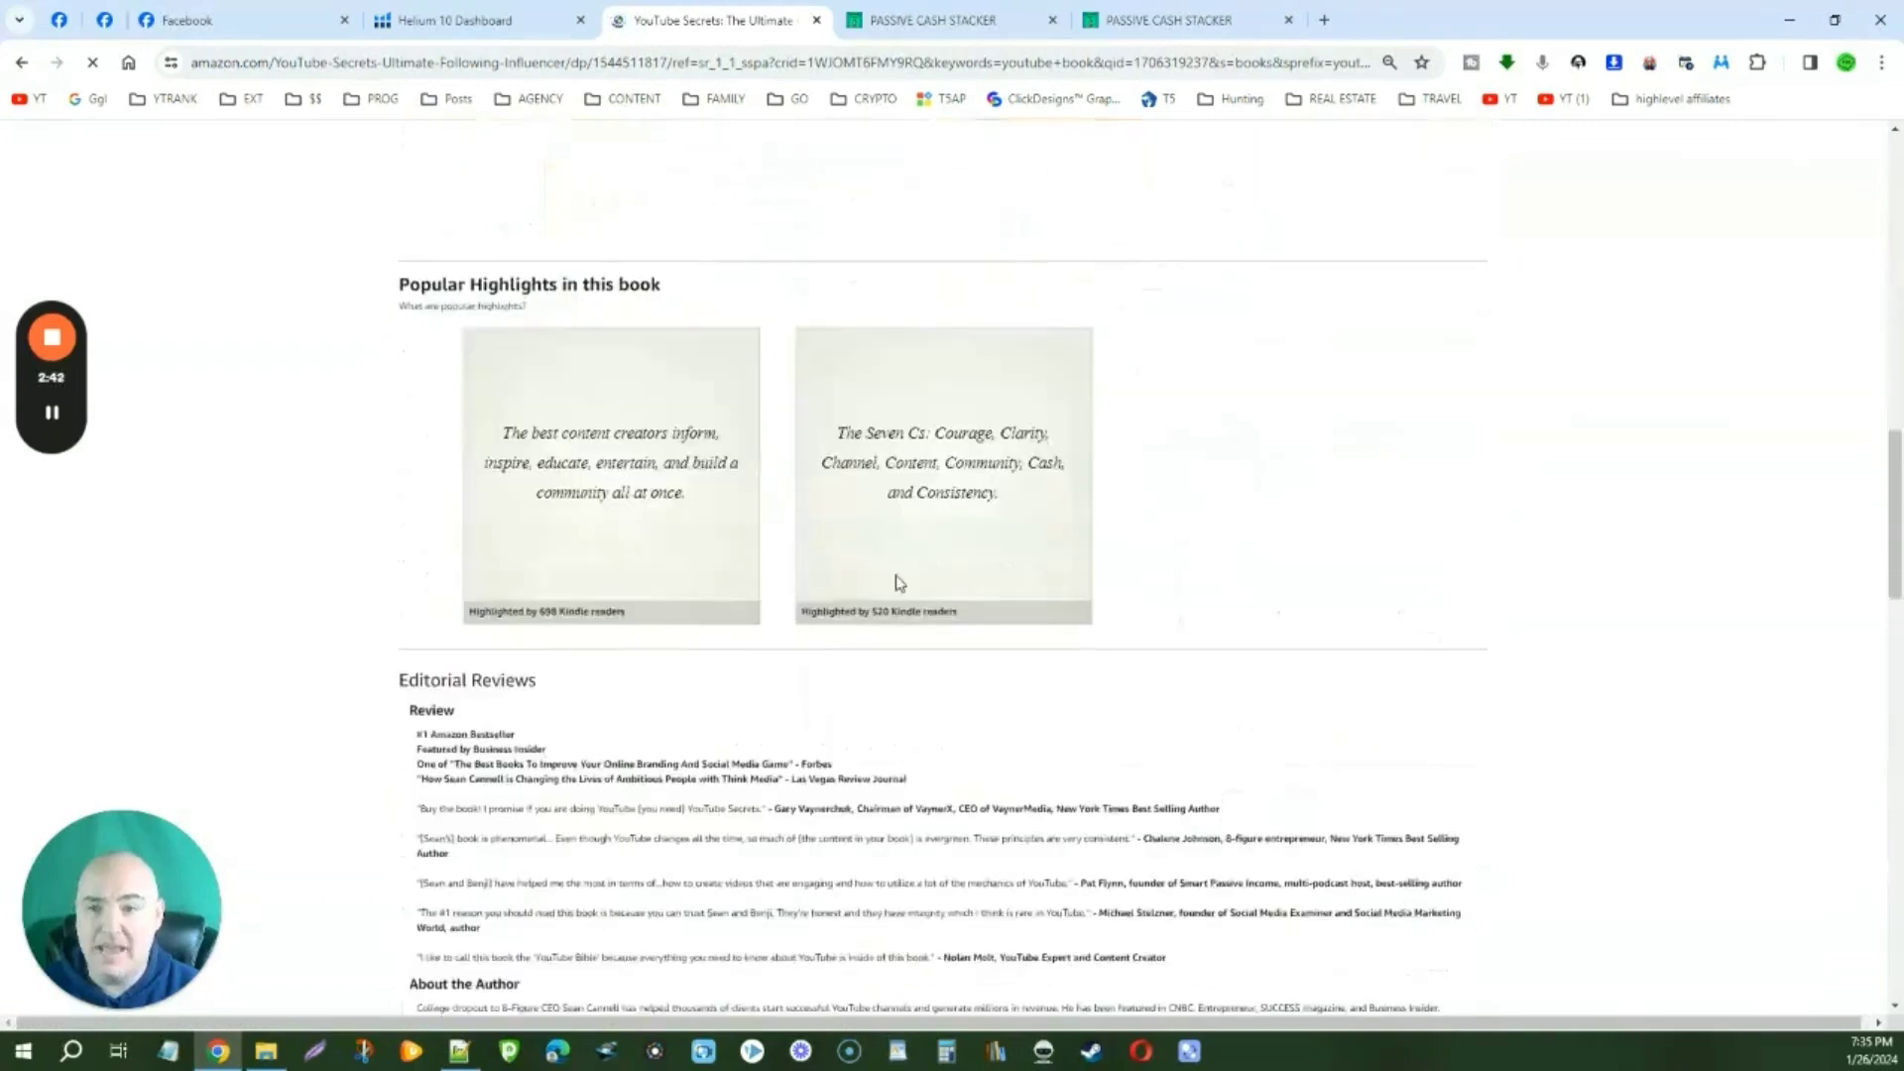
{"action": "double_click", "coordinate": [490, 594]}
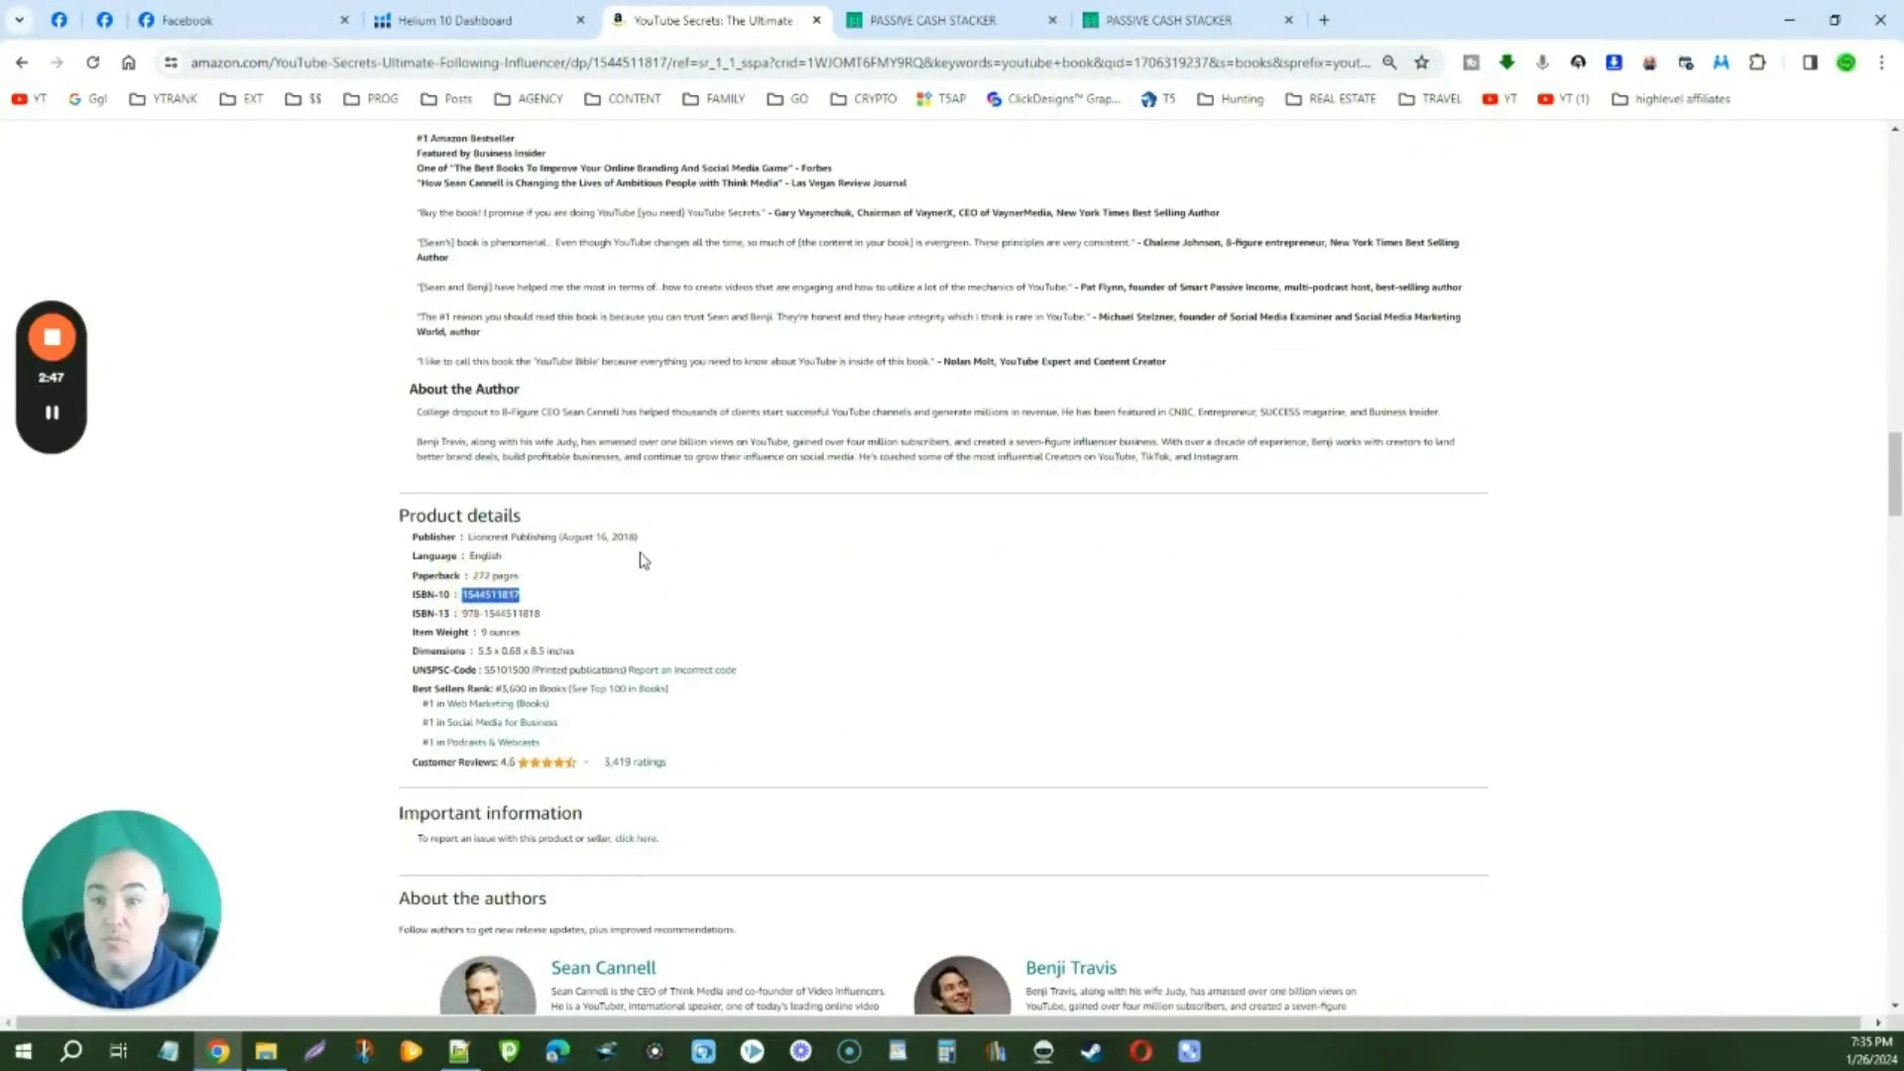
- Switch to the Helium 10 dashboard and open the Cerebro reverse product lookup tool
{"action": "left_click", "coordinate": [457, 21]}
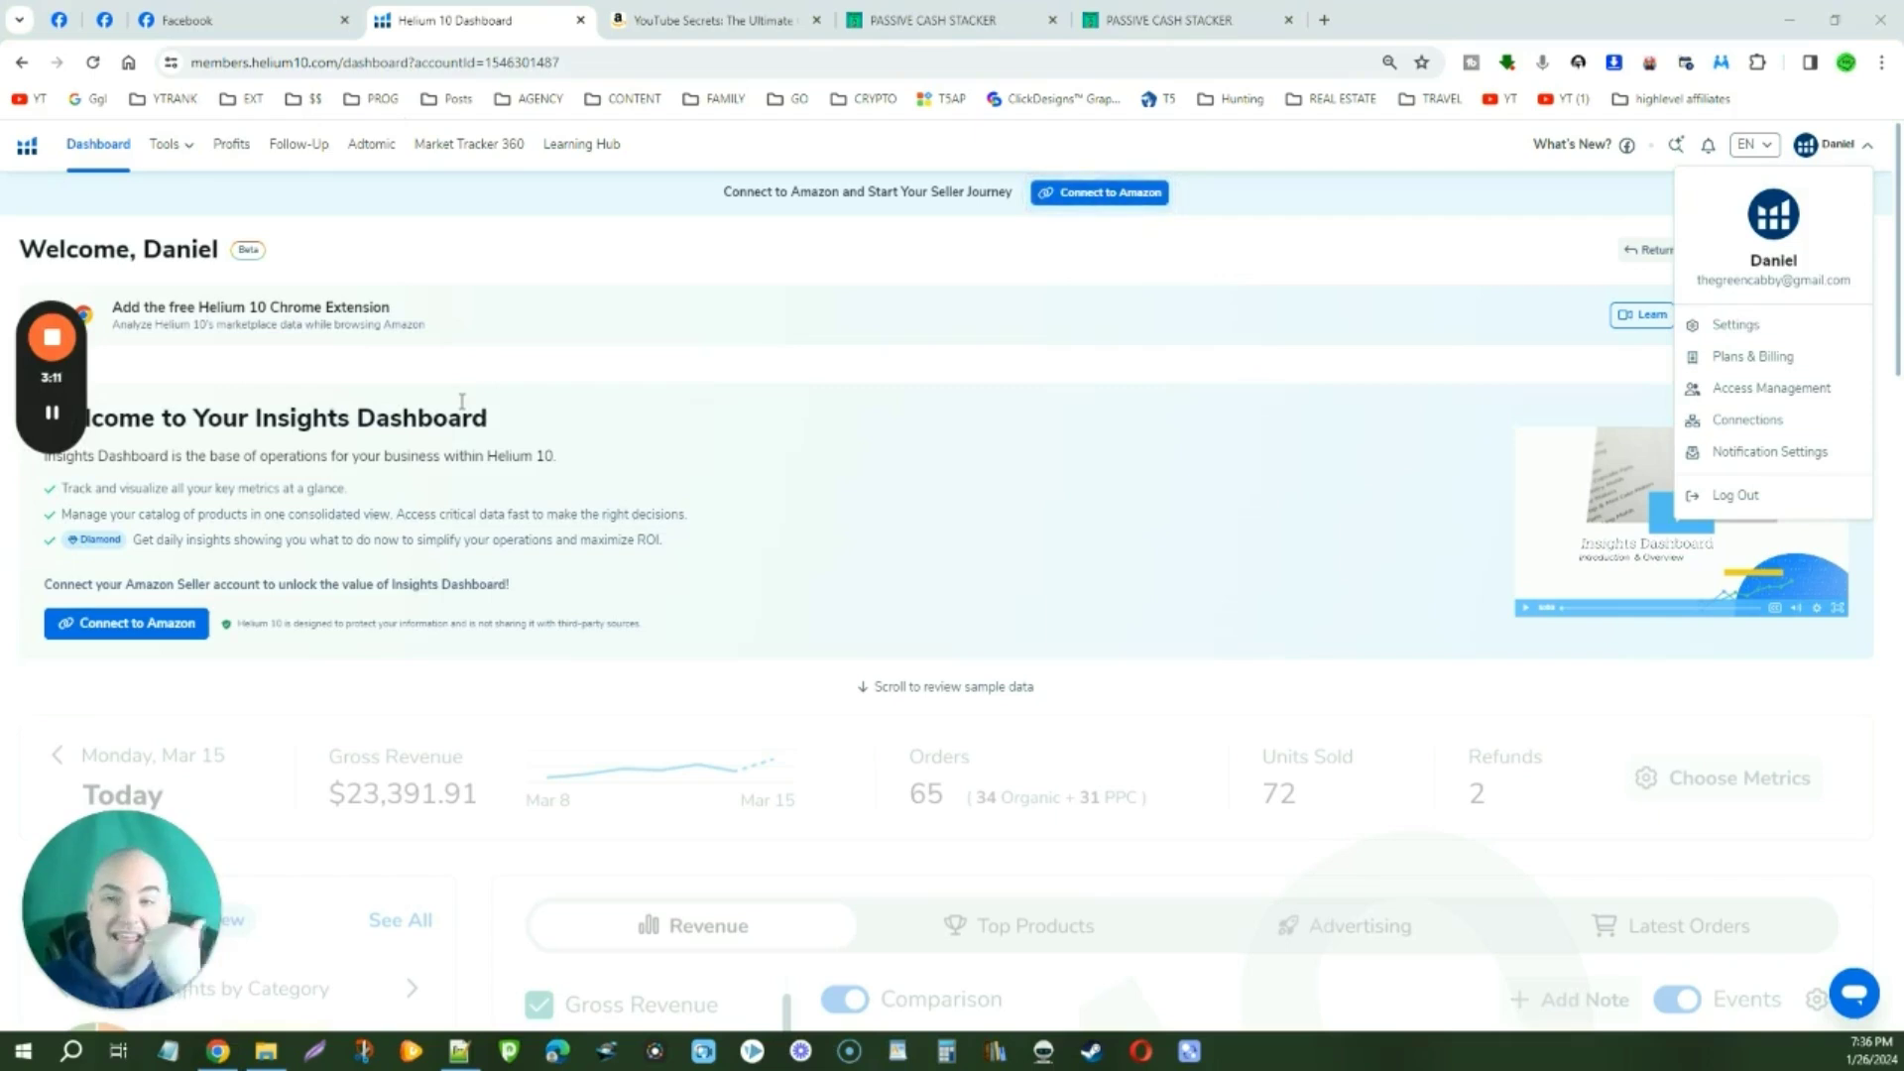
{"action": "left_click", "coordinate": [177, 146]}
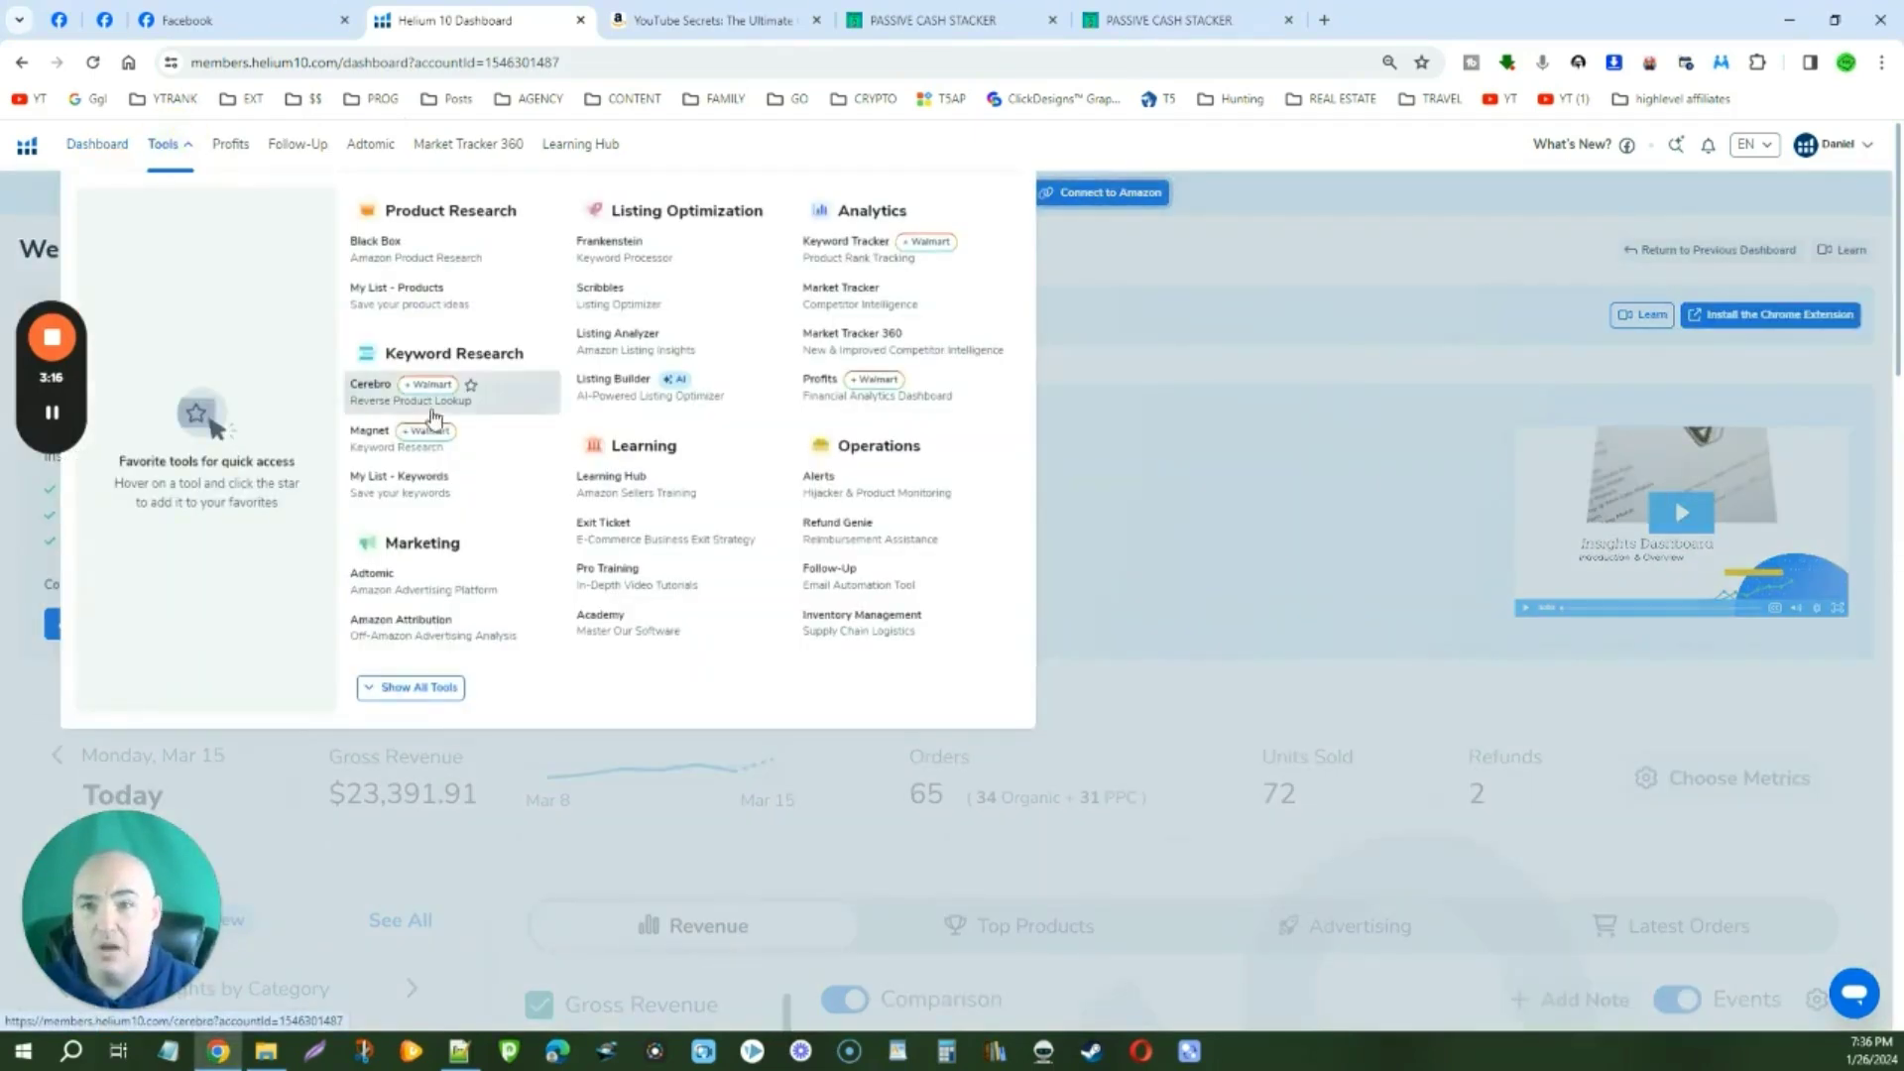
{"action": "left_click", "coordinate": [366, 382]}
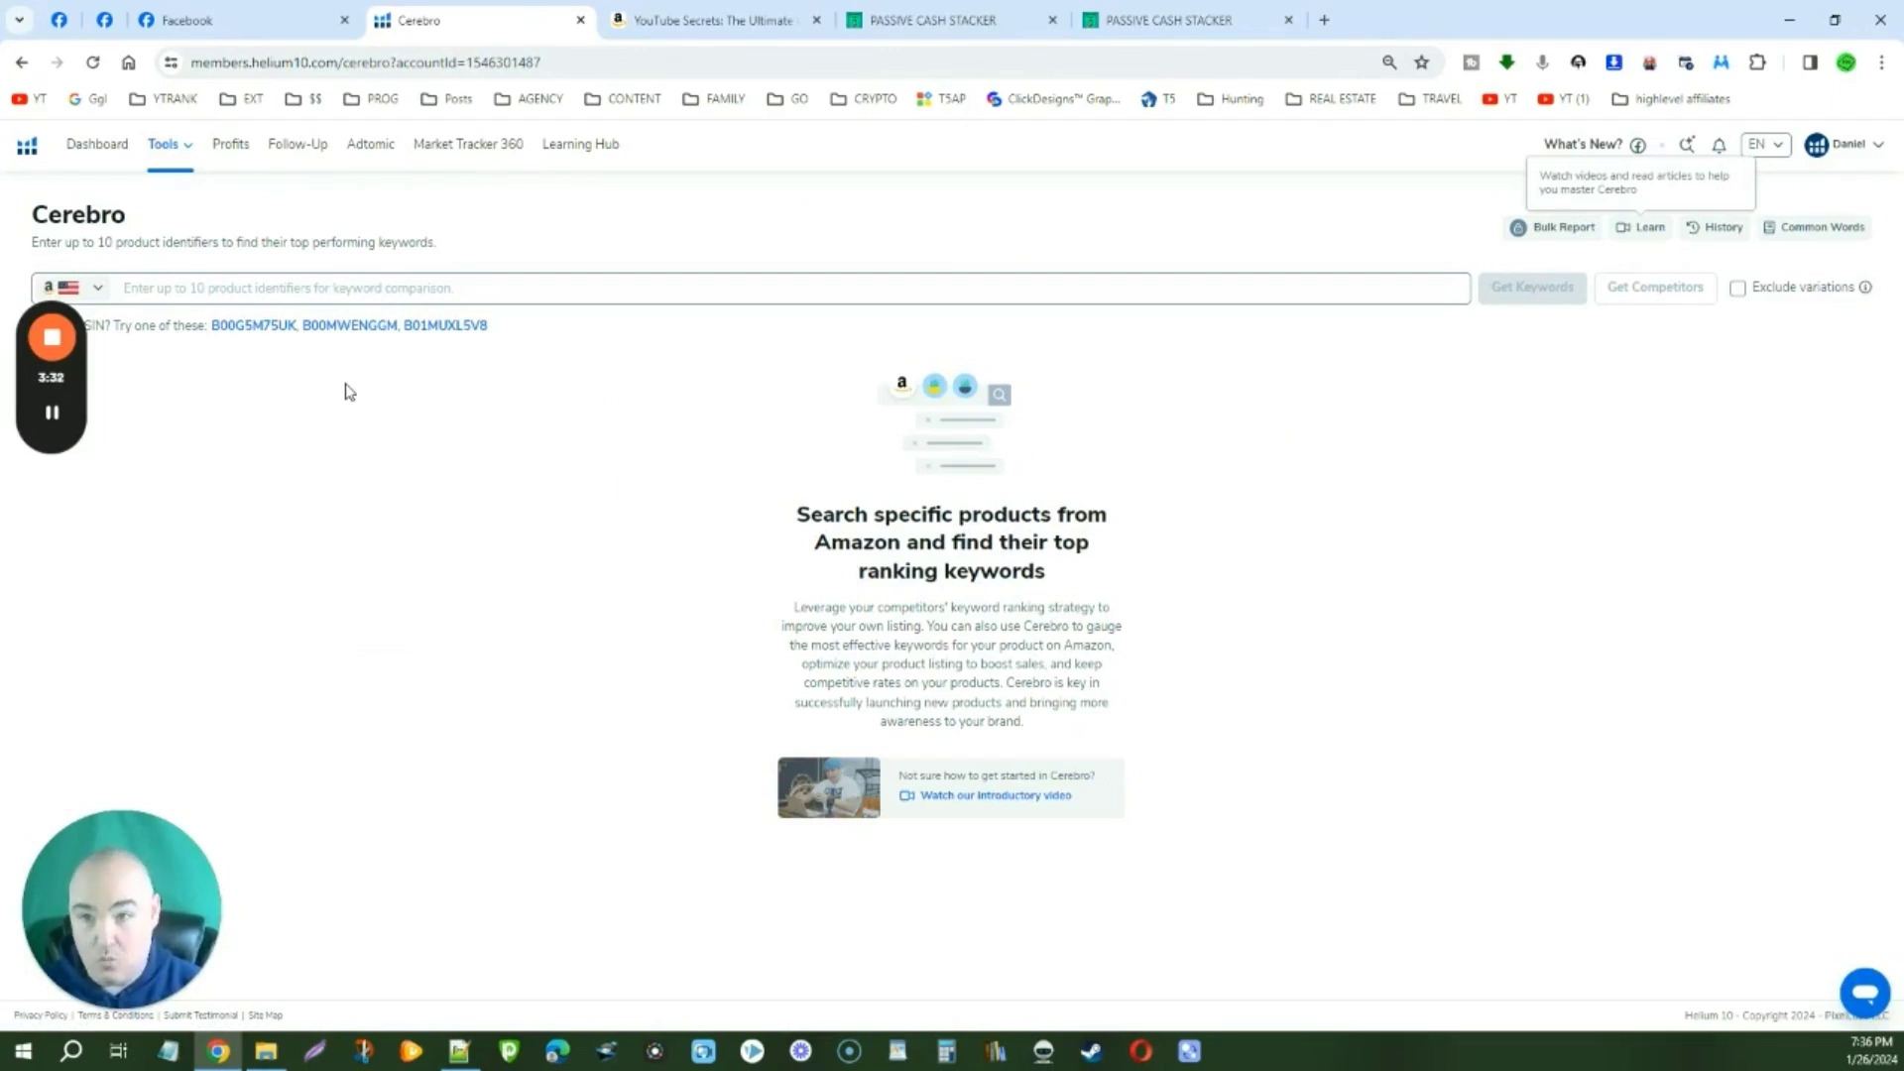
{"action": "left_click", "coordinate": [235, 288]}
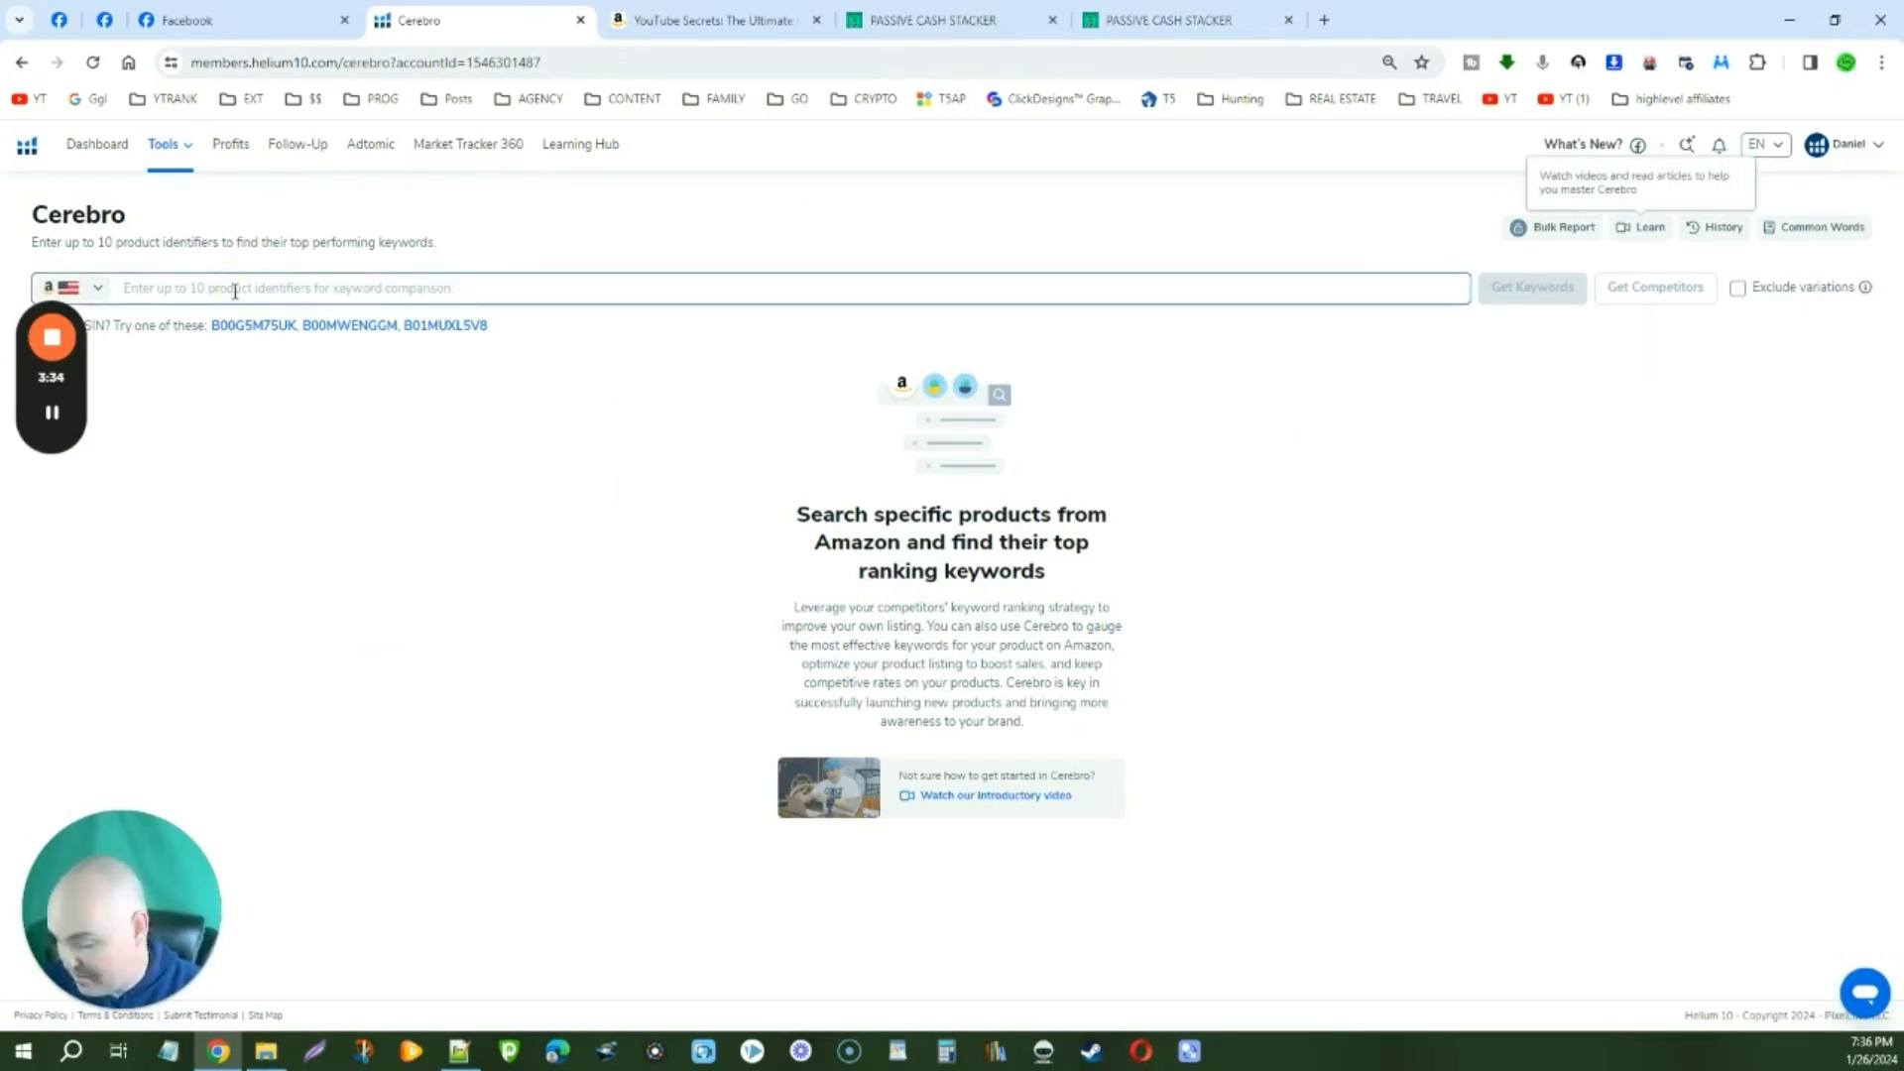
{"action": "key", "text": "super+v"}
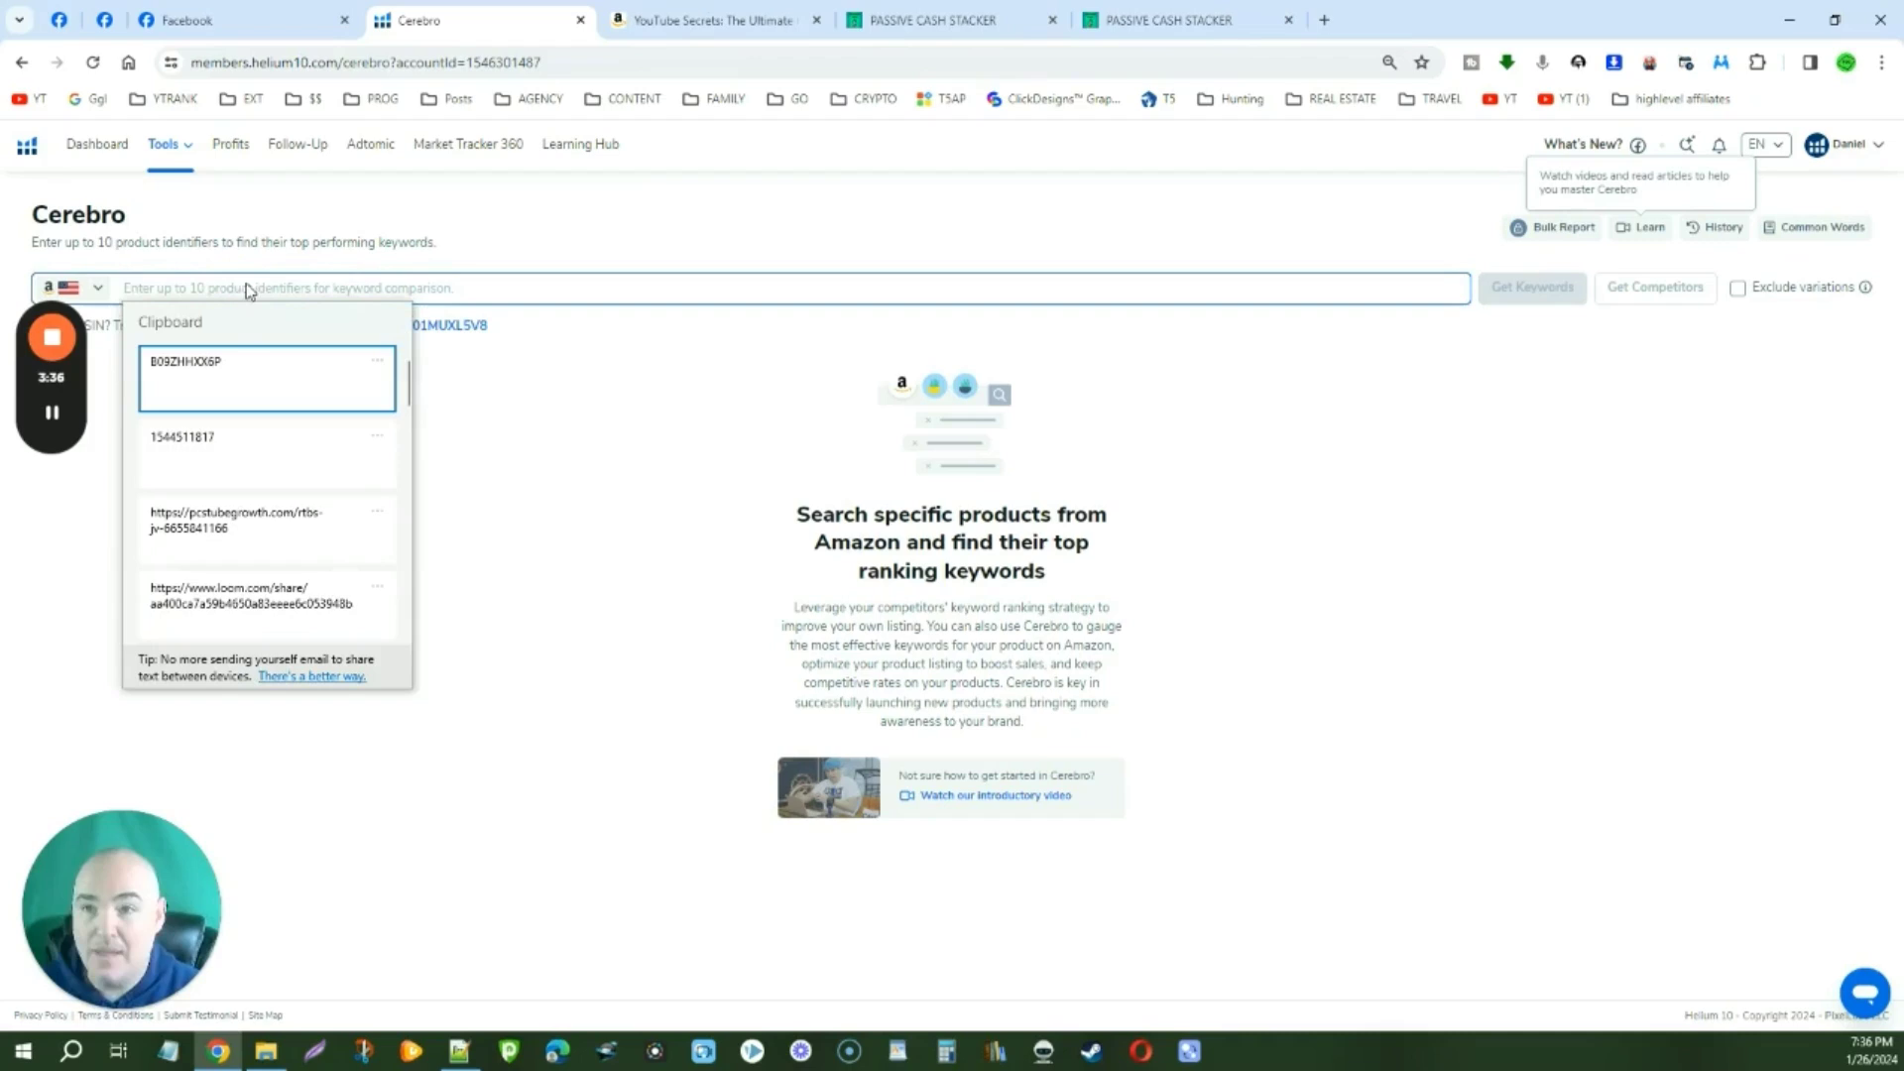
{"action": "left_click", "coordinate": [220, 368]}
{"action": "key", "text": "super+v"}
{"action": "left_click", "coordinate": [338, 429]}
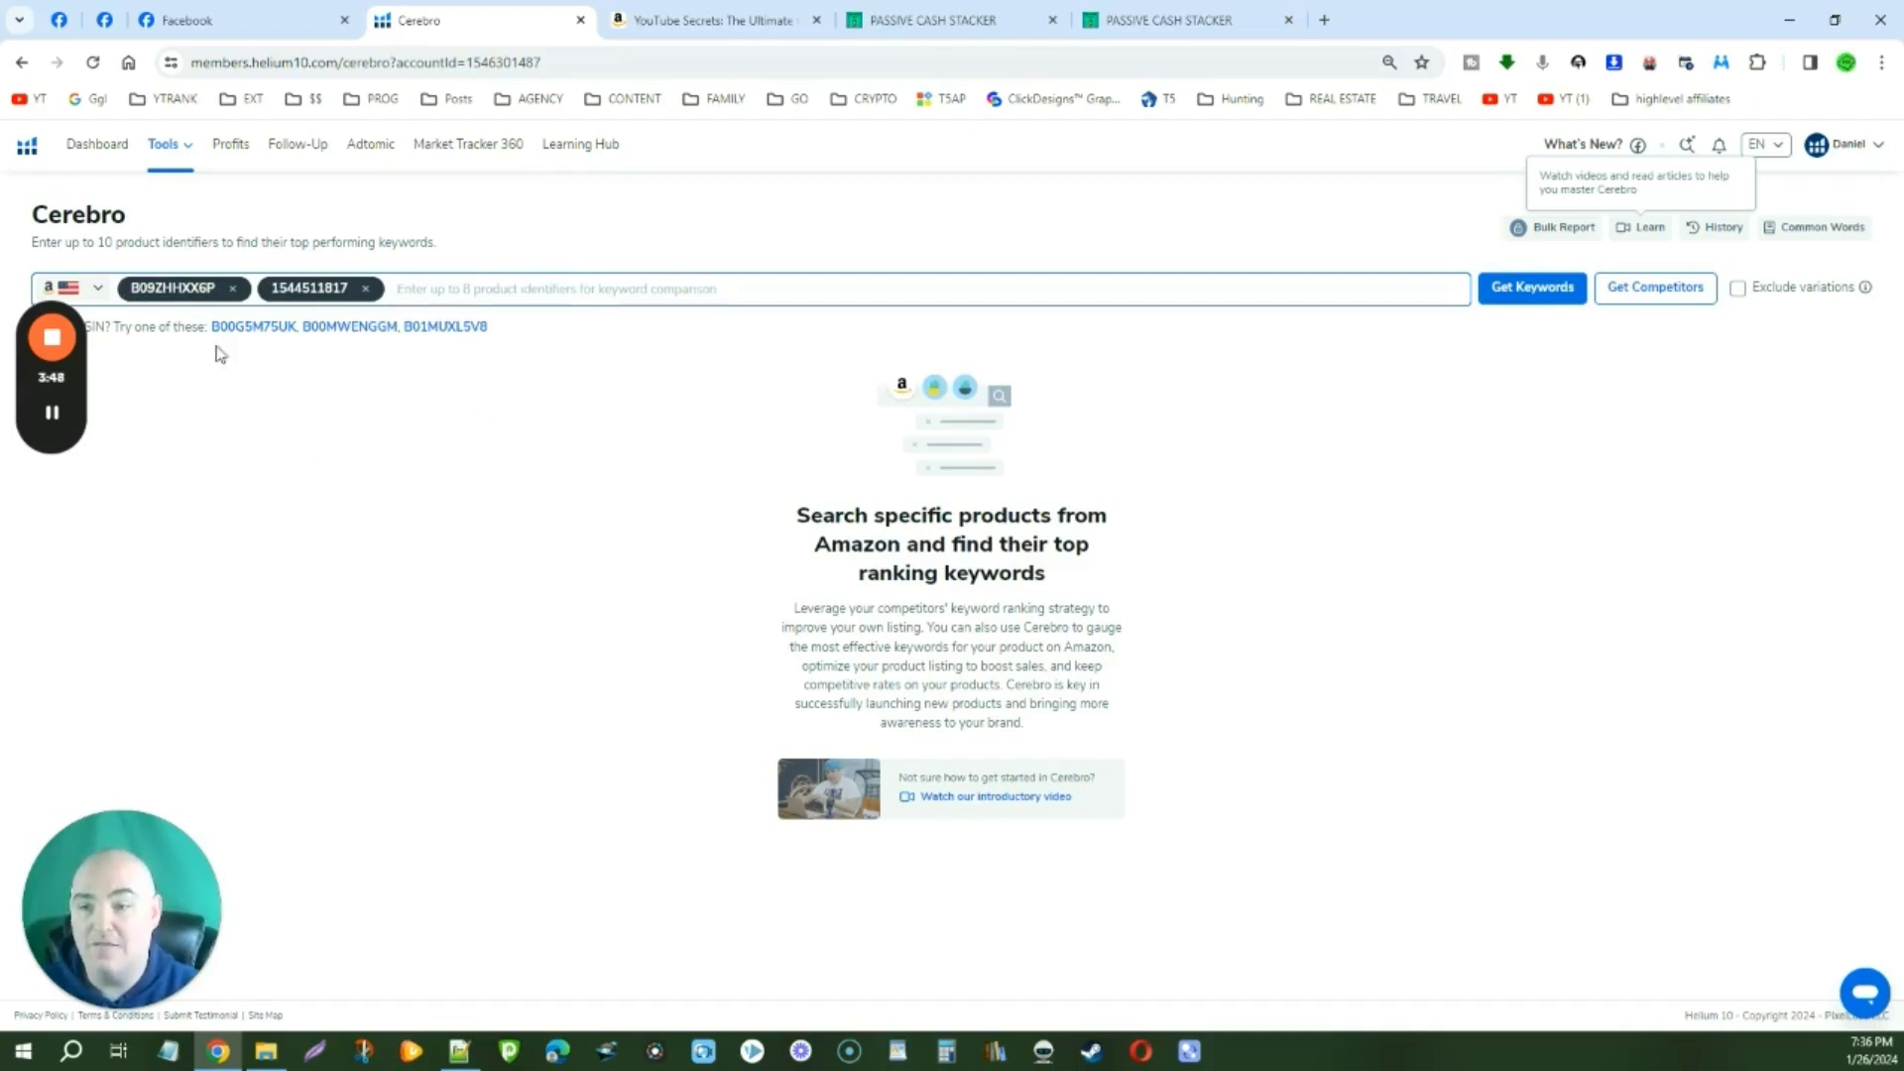
{"action": "left_click", "coordinate": [1534, 288]}
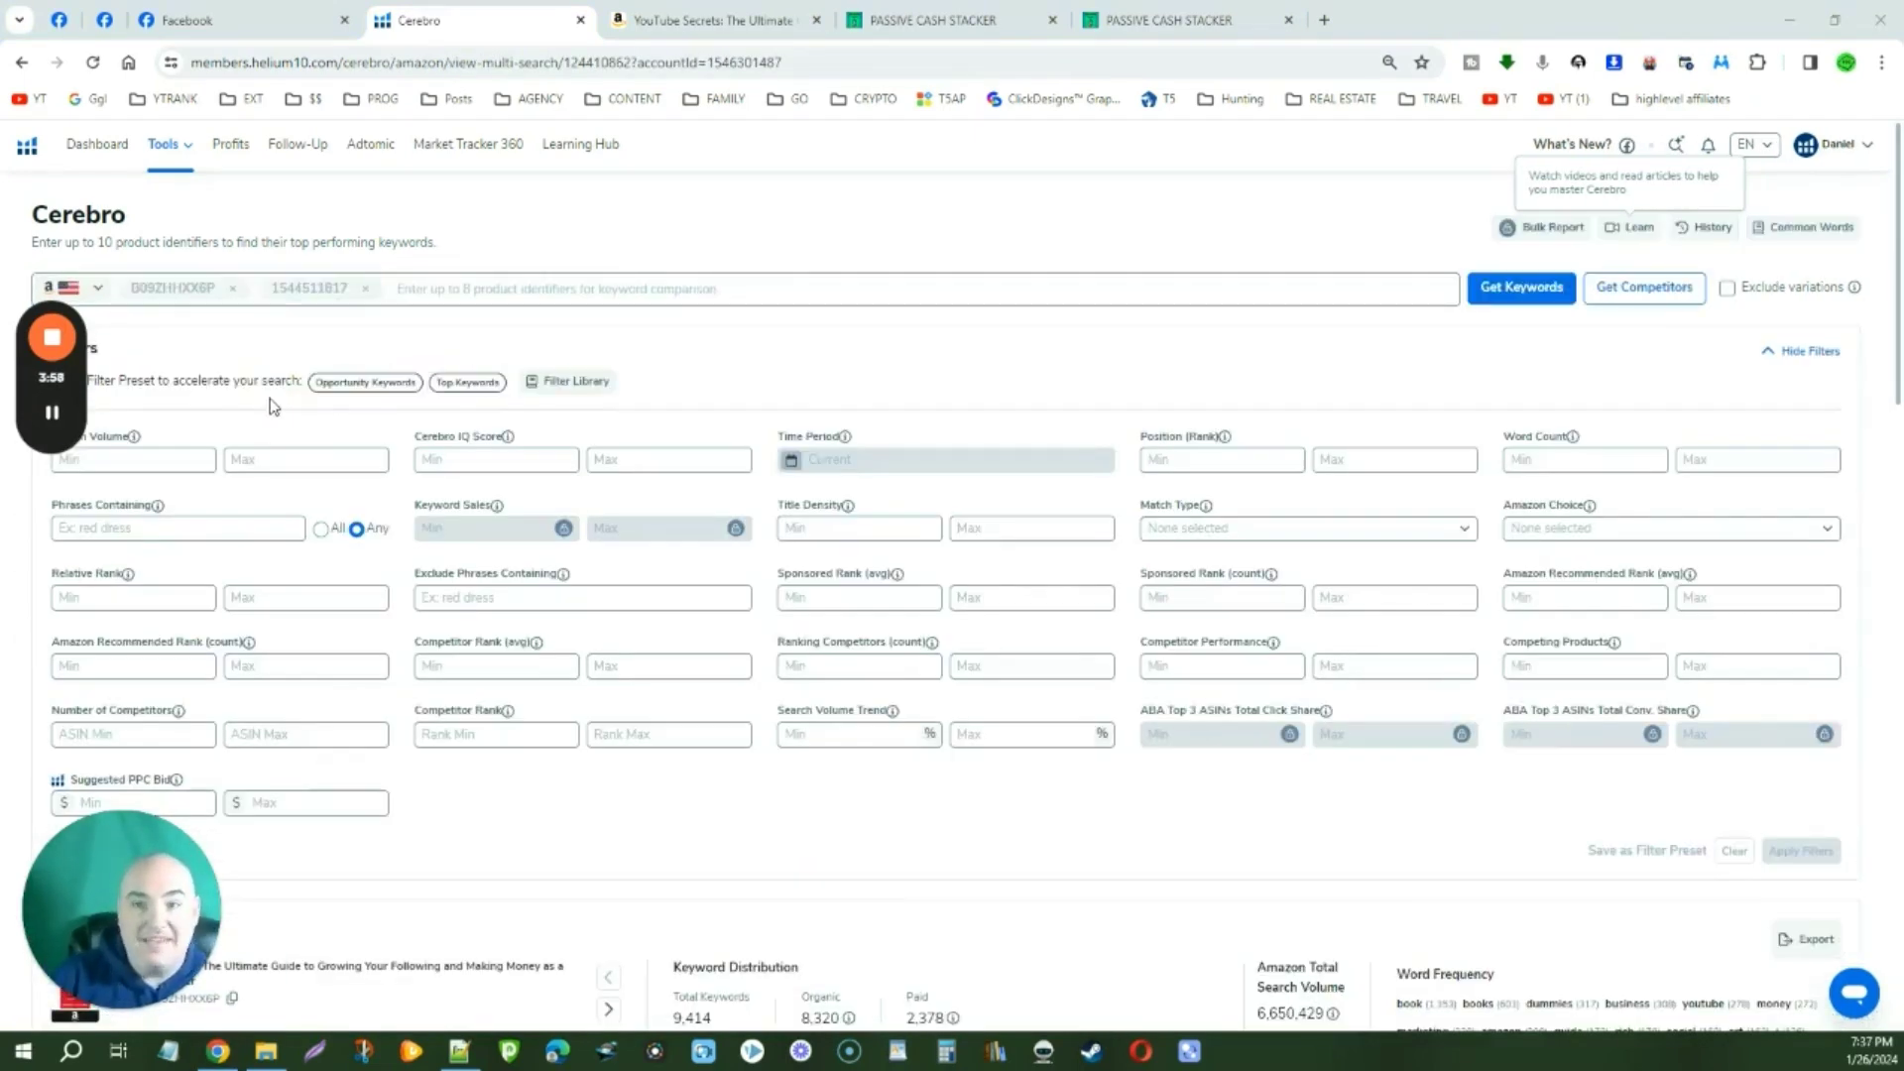
- Examine the total, organic and paid keyword counts in the Keyword Distribution summary
{"action": "scroll", "coordinate": [1076, 459], "scroll_direction": "down", "scroll_amount": 5}
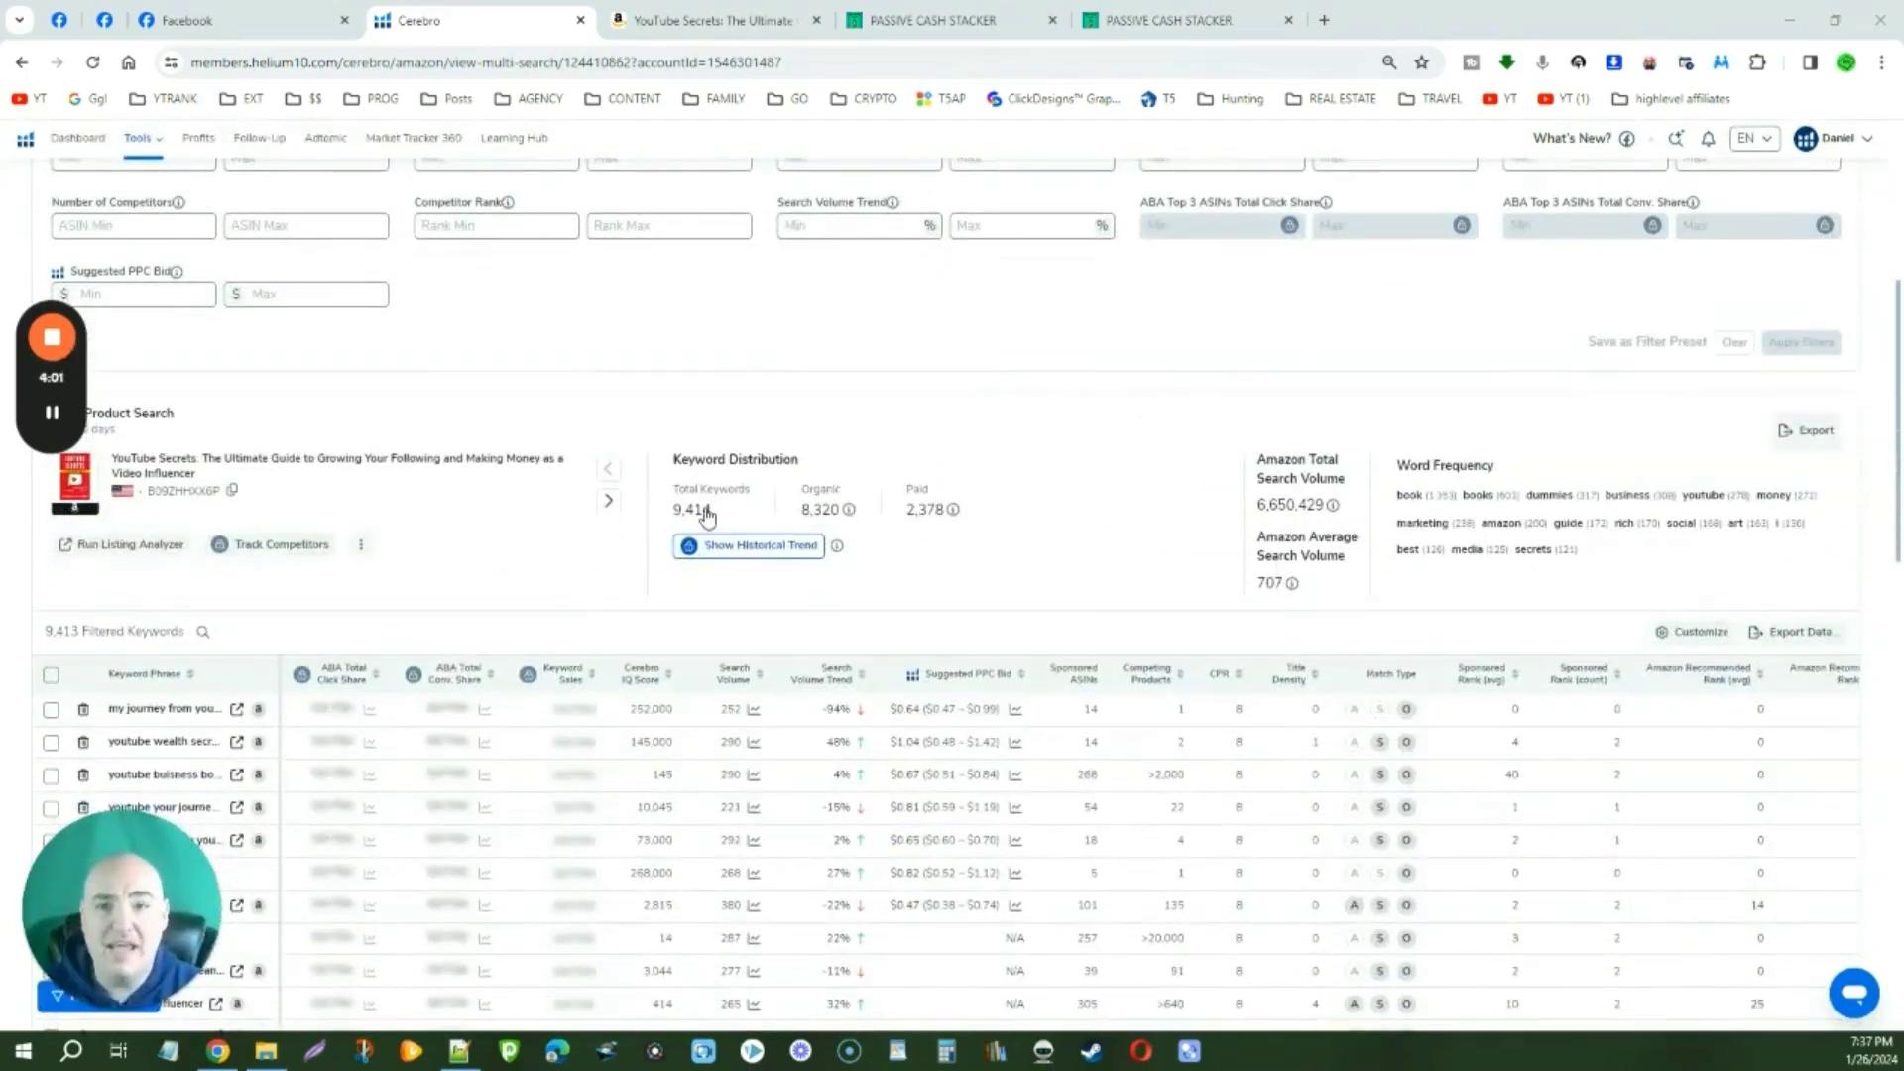
{"action": "left_click_drag", "start_coordinate": [677, 510], "coordinate": [710, 510]}
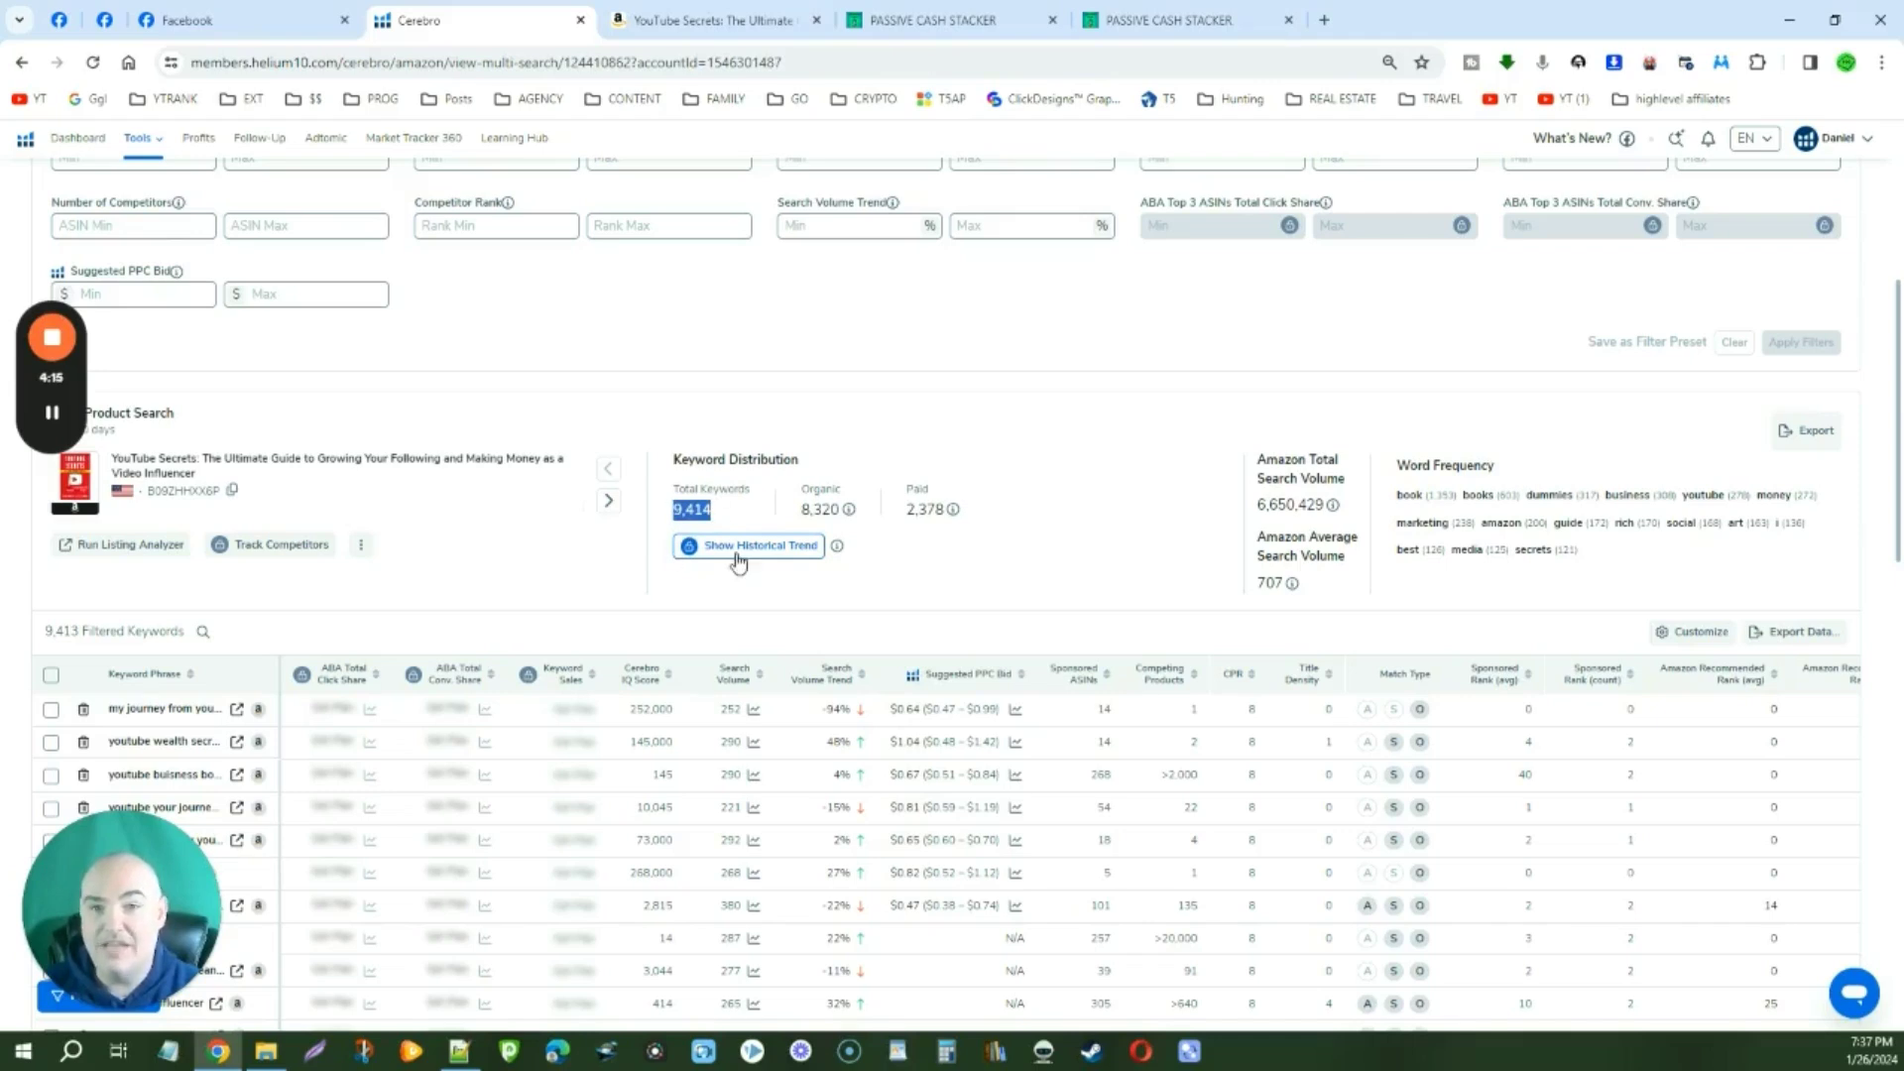
{"action": "left_click_drag", "start_coordinate": [797, 510], "coordinate": [841, 510]}
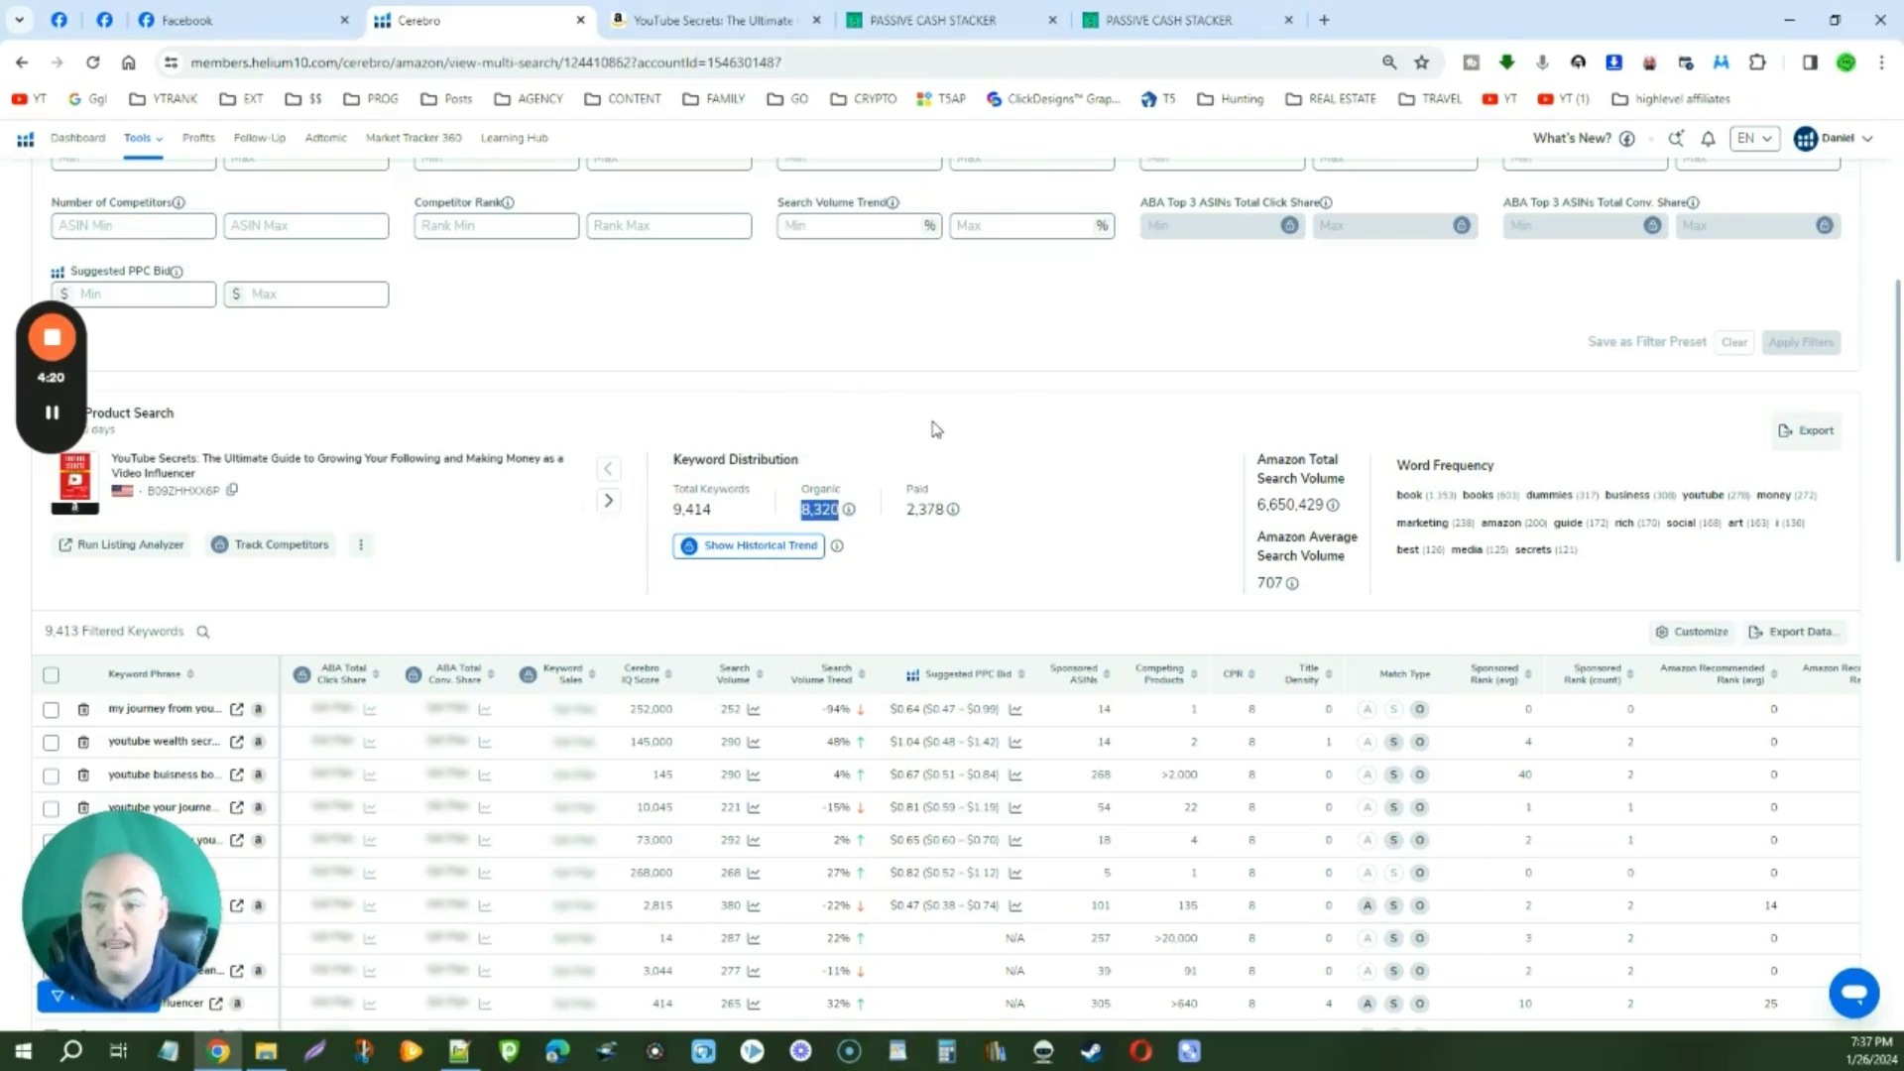
{"action": "left_click_drag", "start_coordinate": [911, 511], "coordinate": [936, 513]}
{"action": "left_click_drag", "start_coordinate": [938, 514], "coordinate": [944, 511]}
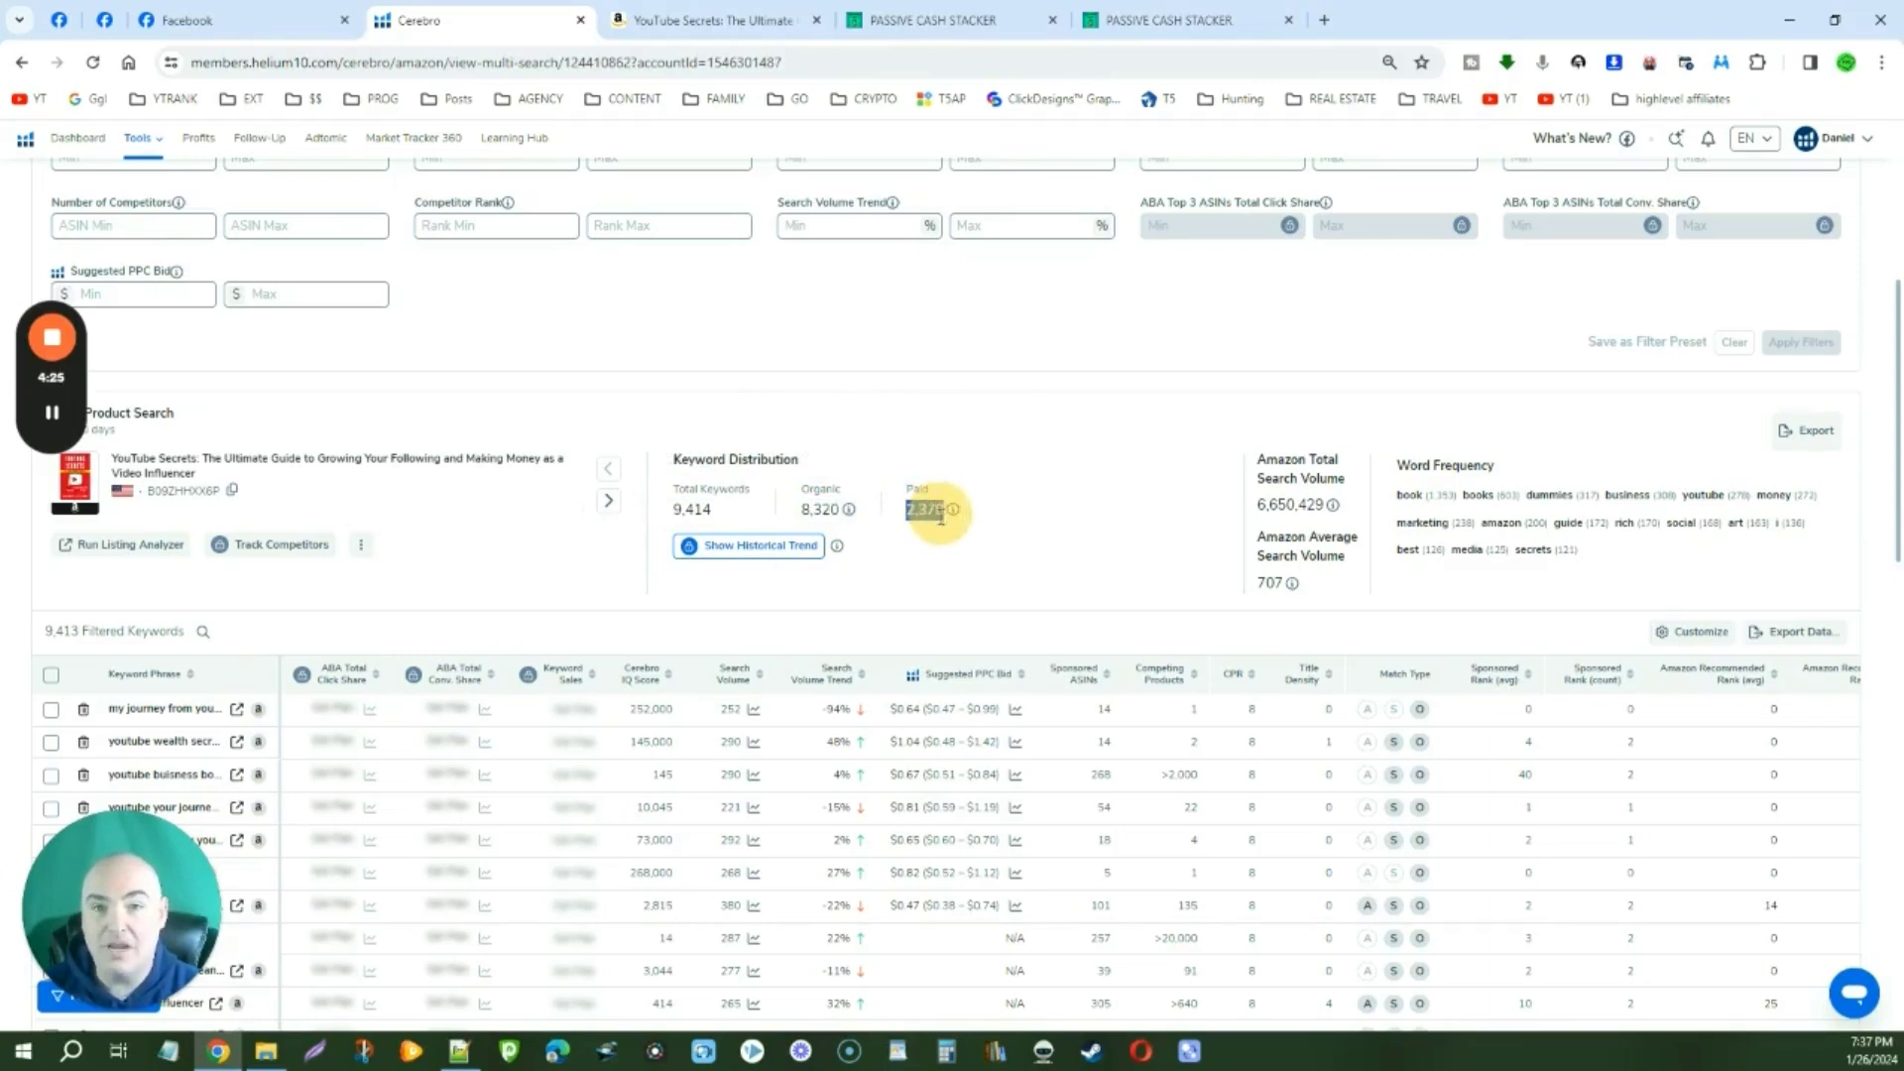
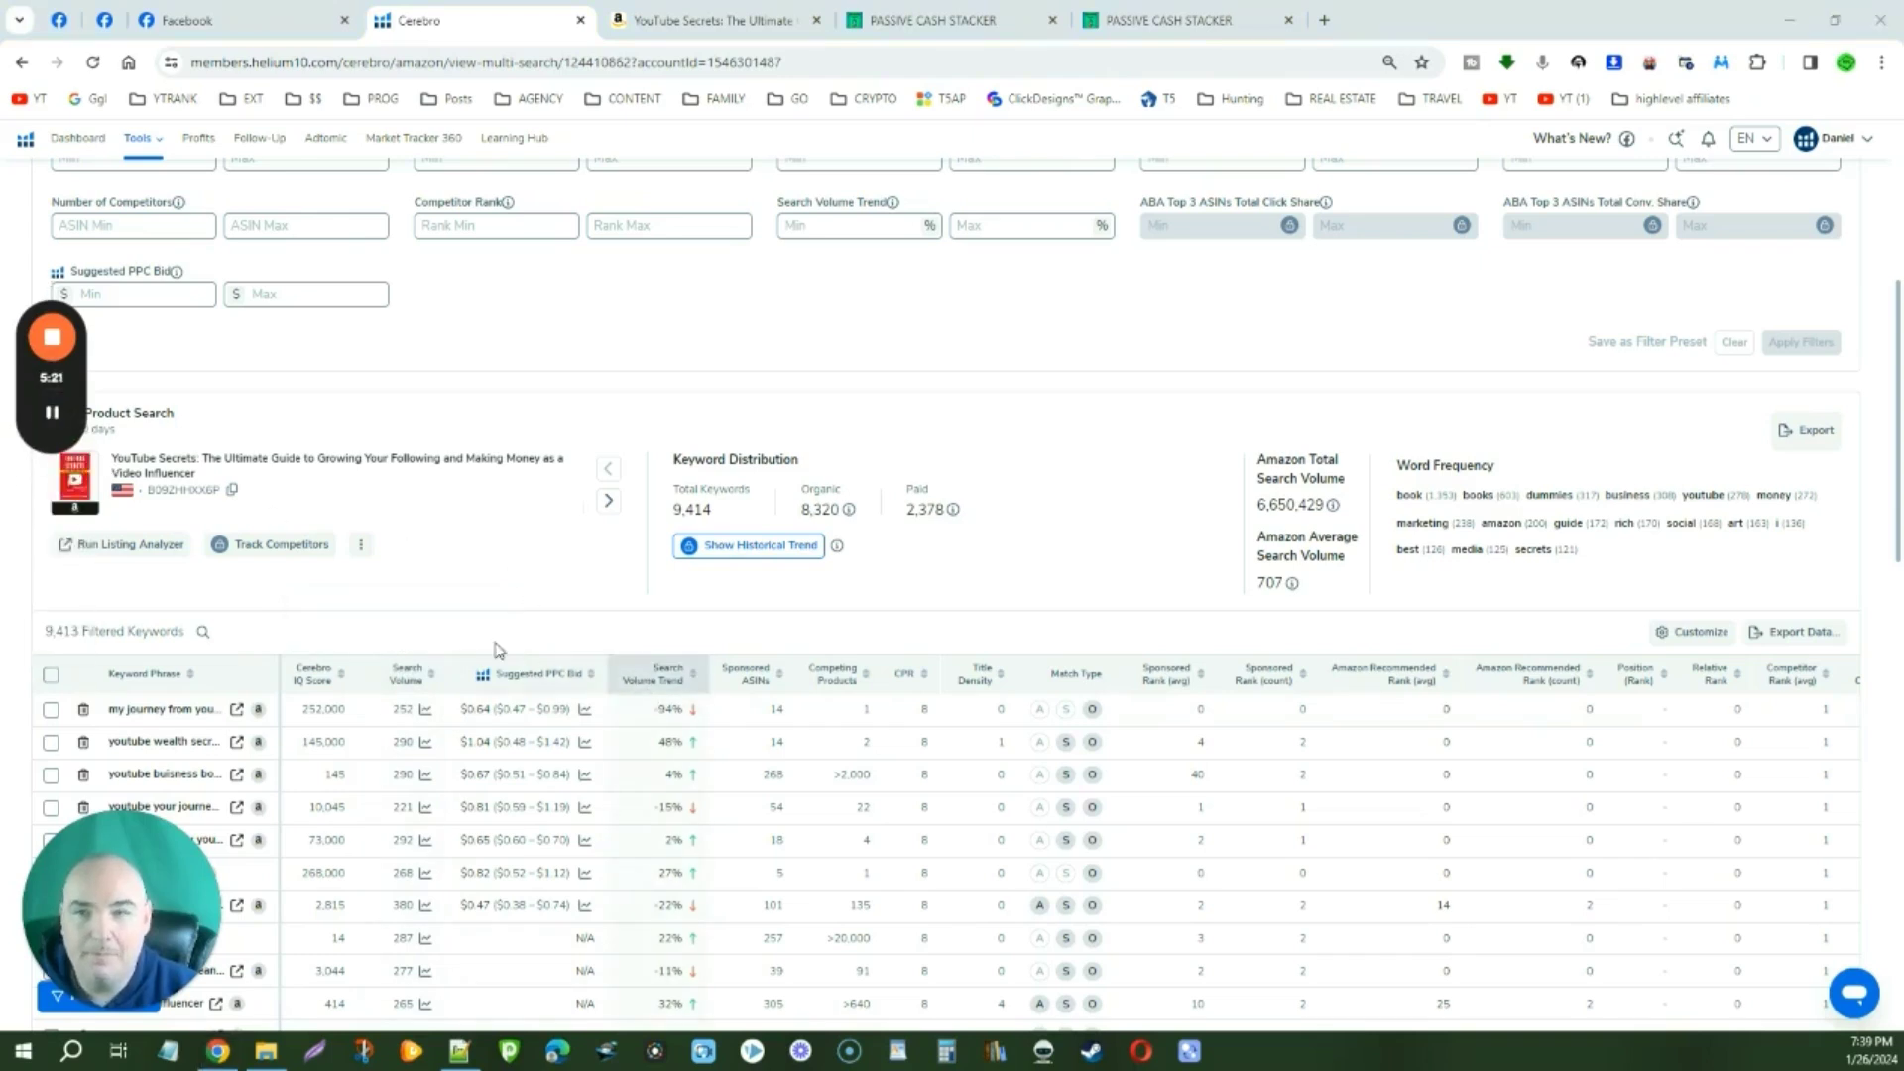
- Move the Competing Products column beside Search Volume and widen the Keyword Phrase column to fit the full phrases
{"action": "mouse_move", "coordinate": [836, 675]}
{"action": "left_mouse_down"}
{"action": "mouse_move", "coordinate": [391, 682]}
{"action": "mouse_move", "coordinate": [416, 684]}
{"action": "left_mouse_up"}
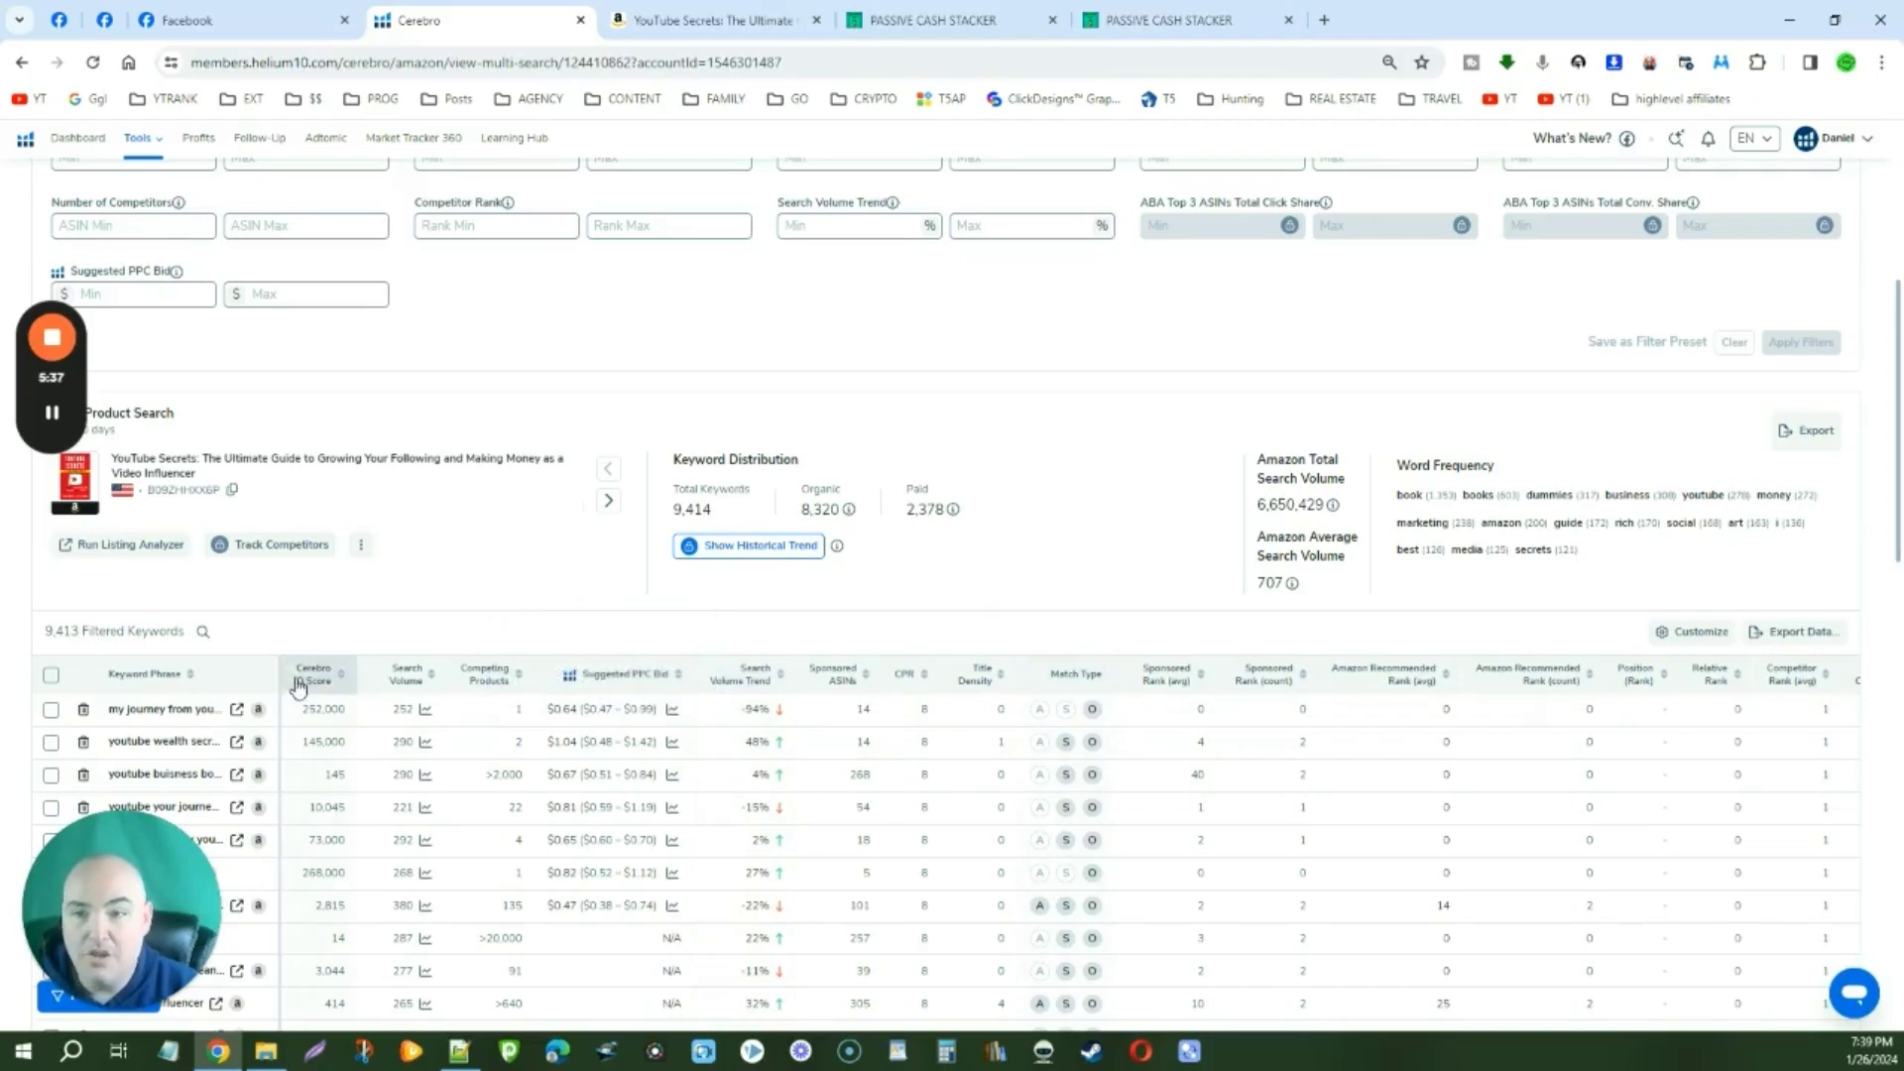
{"action": "left_click_drag", "start_coordinate": [279, 668], "coordinate": [604, 694]}
{"action": "scroll", "coordinate": [541, 694], "scroll_direction": "down", "scroll_amount": 1}
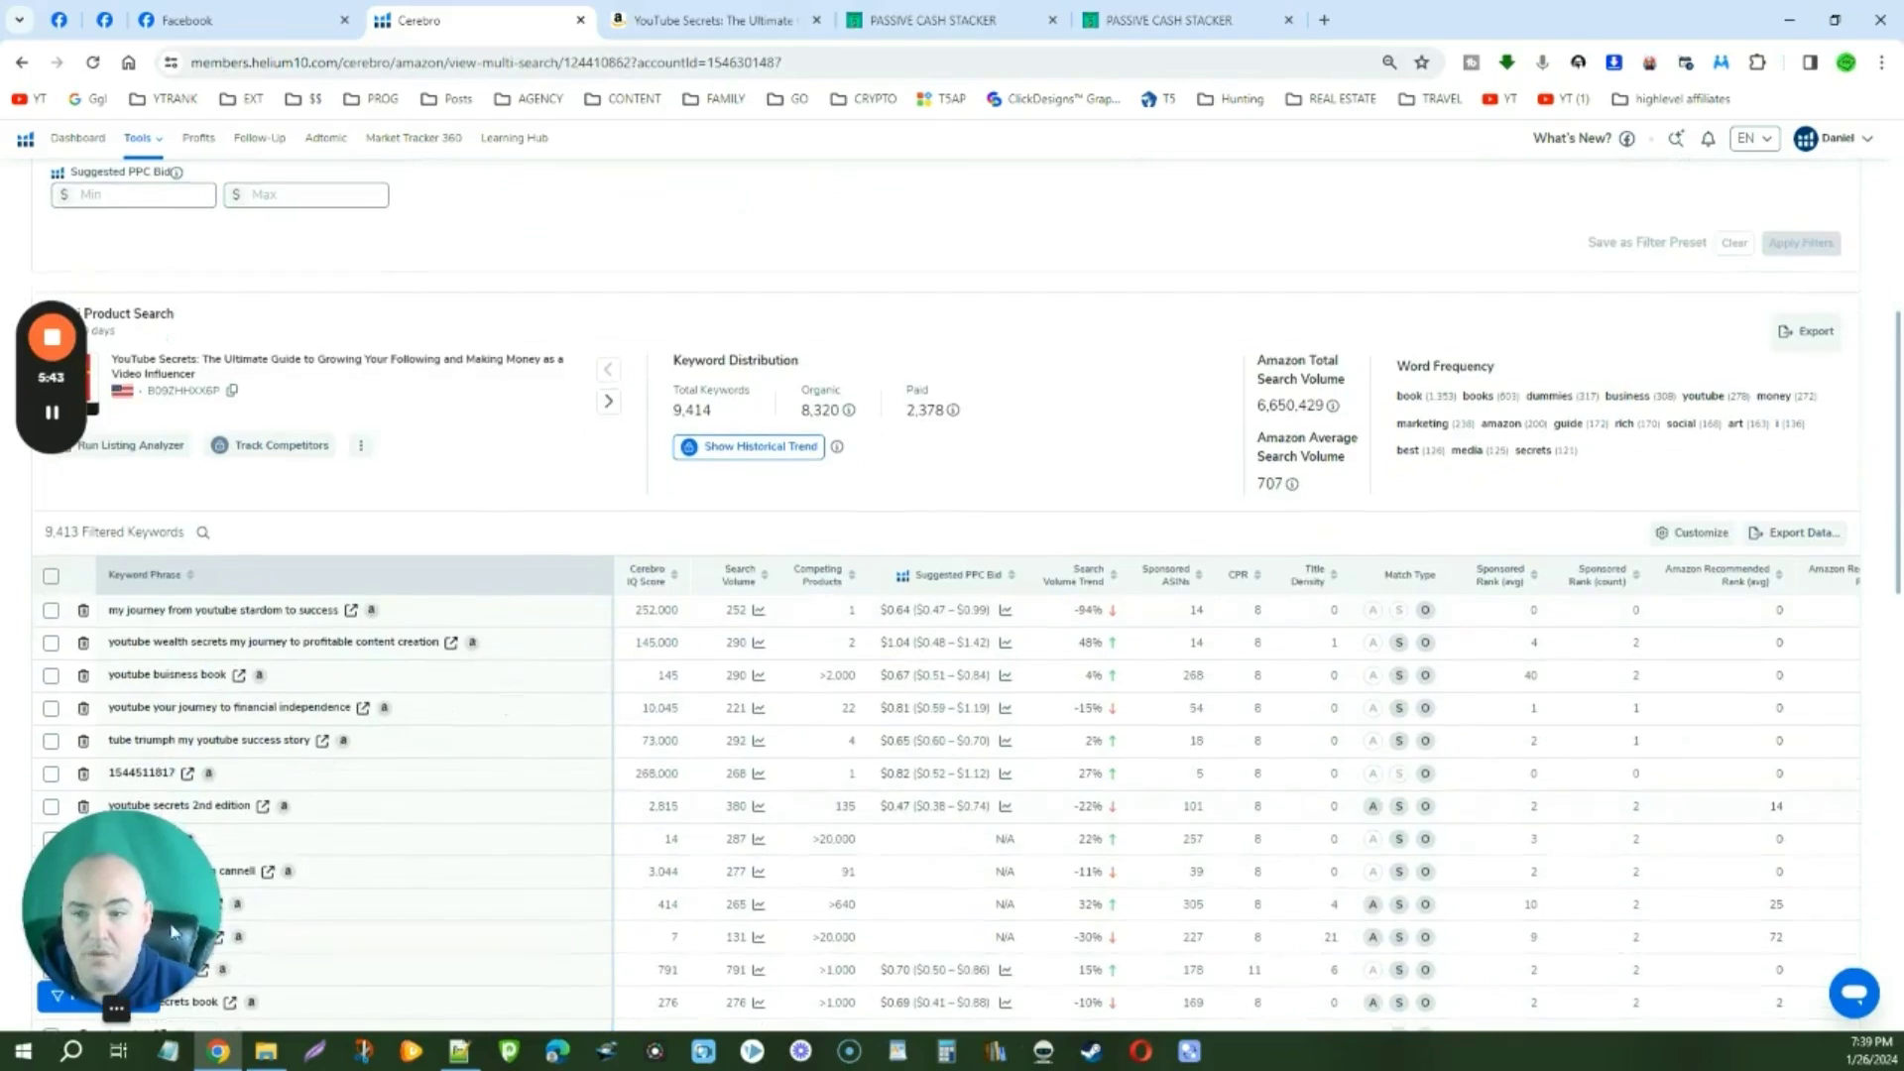
{"action": "left_click_drag", "start_coordinate": [1377, 880], "coordinate": [1401, 230]}
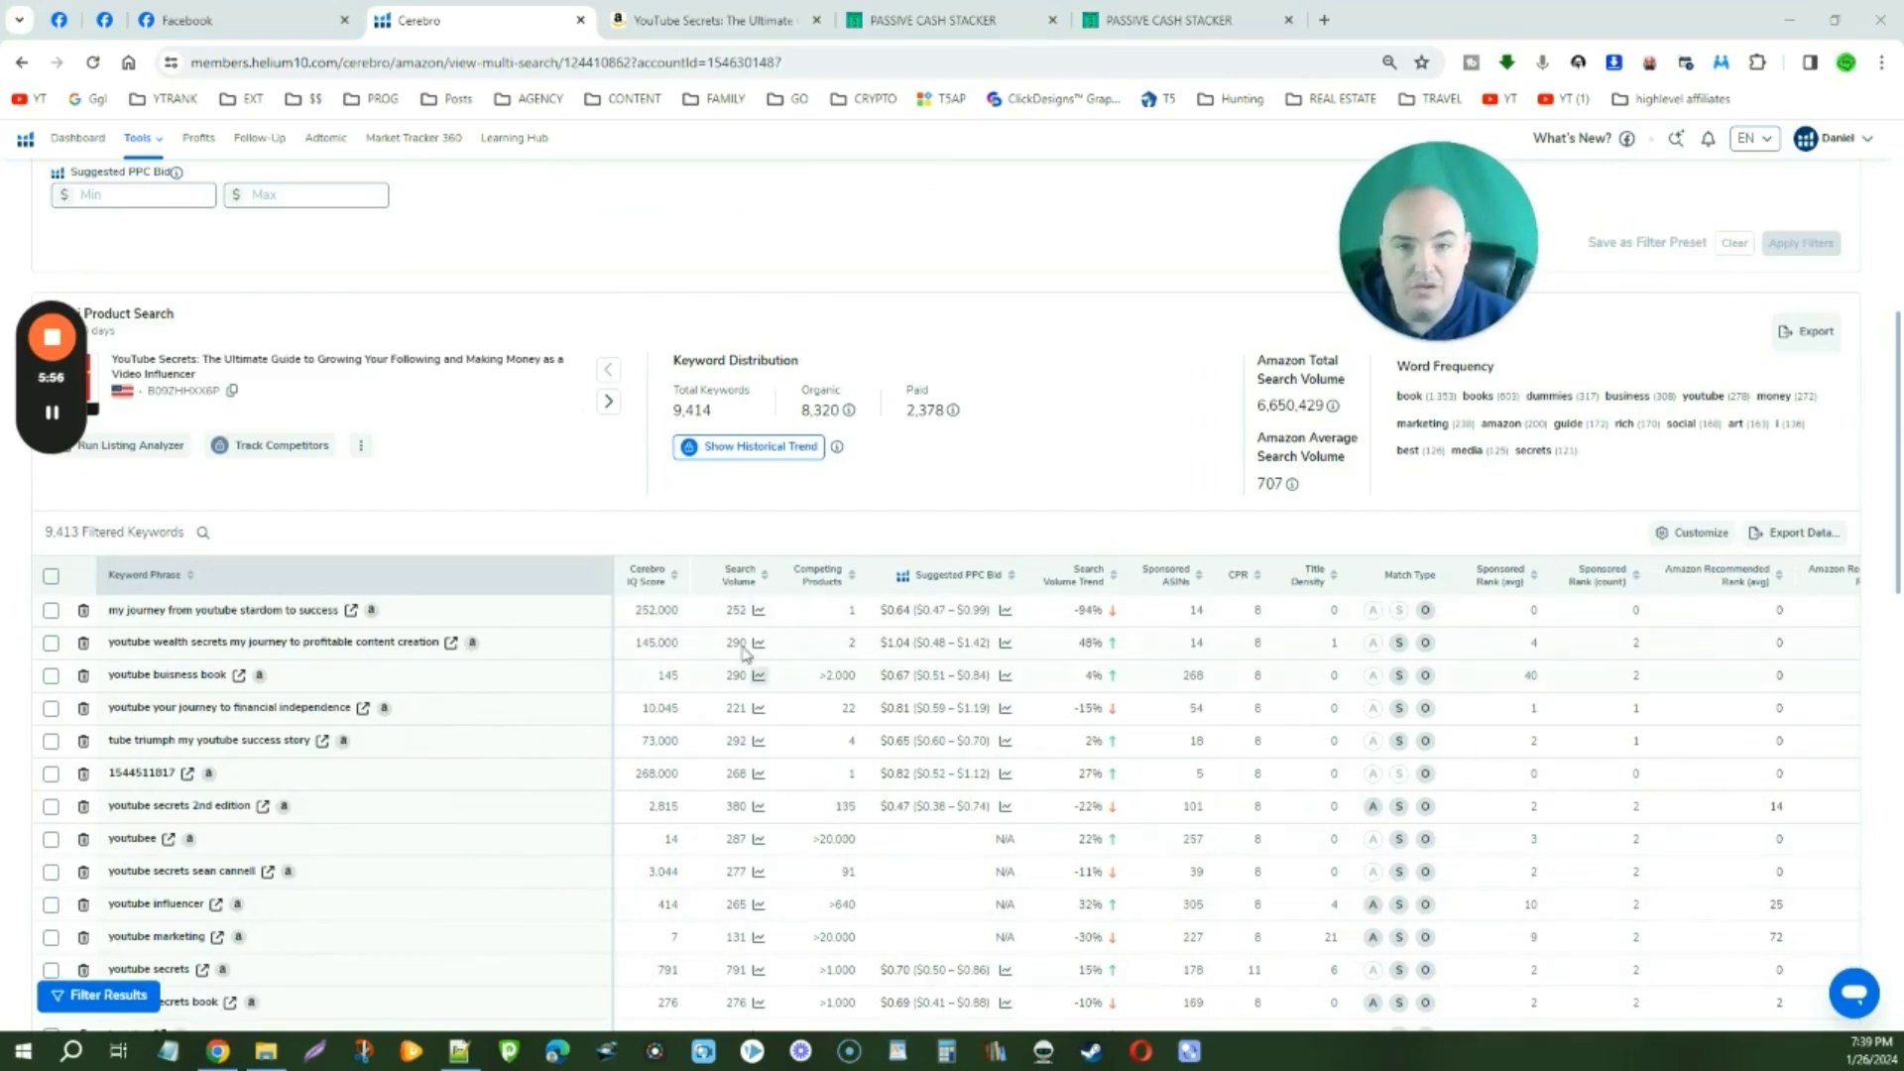
{"action": "left_click", "coordinate": [52, 412]}
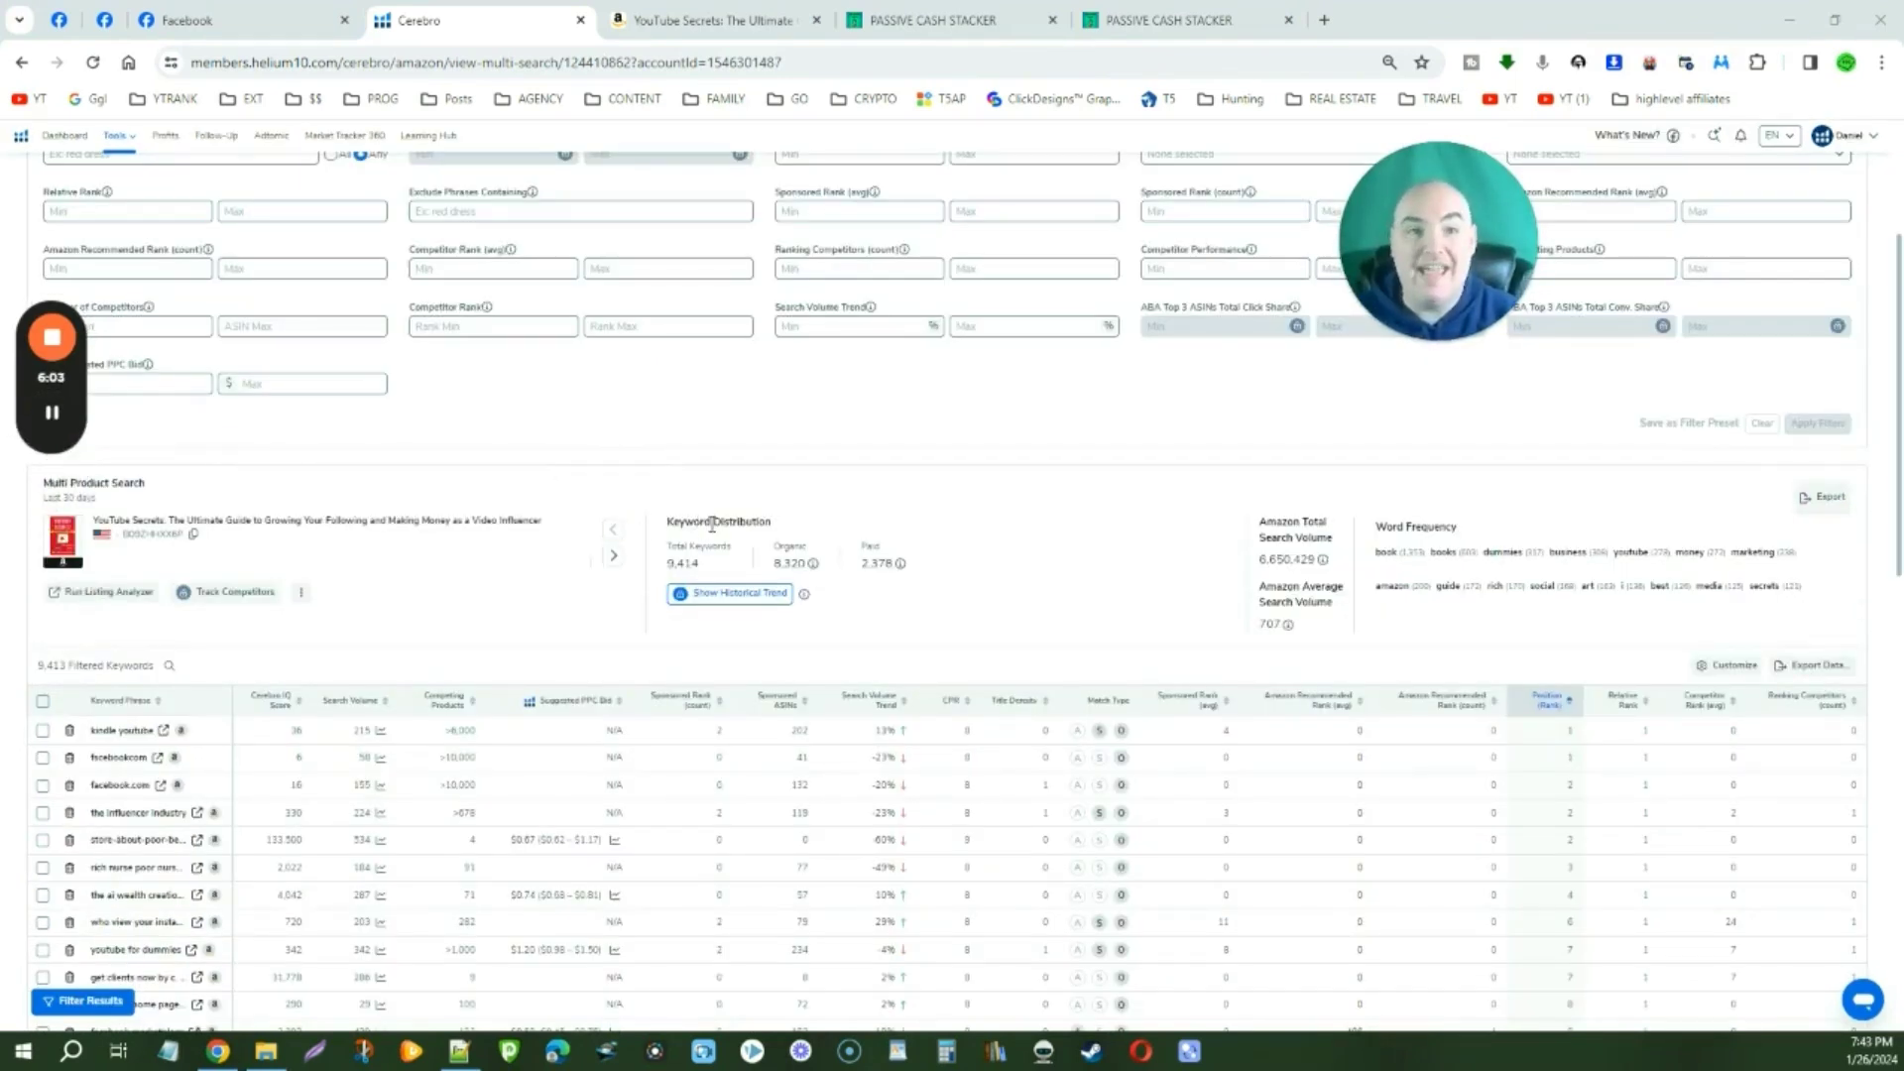
- Filter the keyword results by the Sponsored match type
{"action": "scroll", "coordinate": [913, 637], "scroll_direction": "up", "scroll_amount": 2}
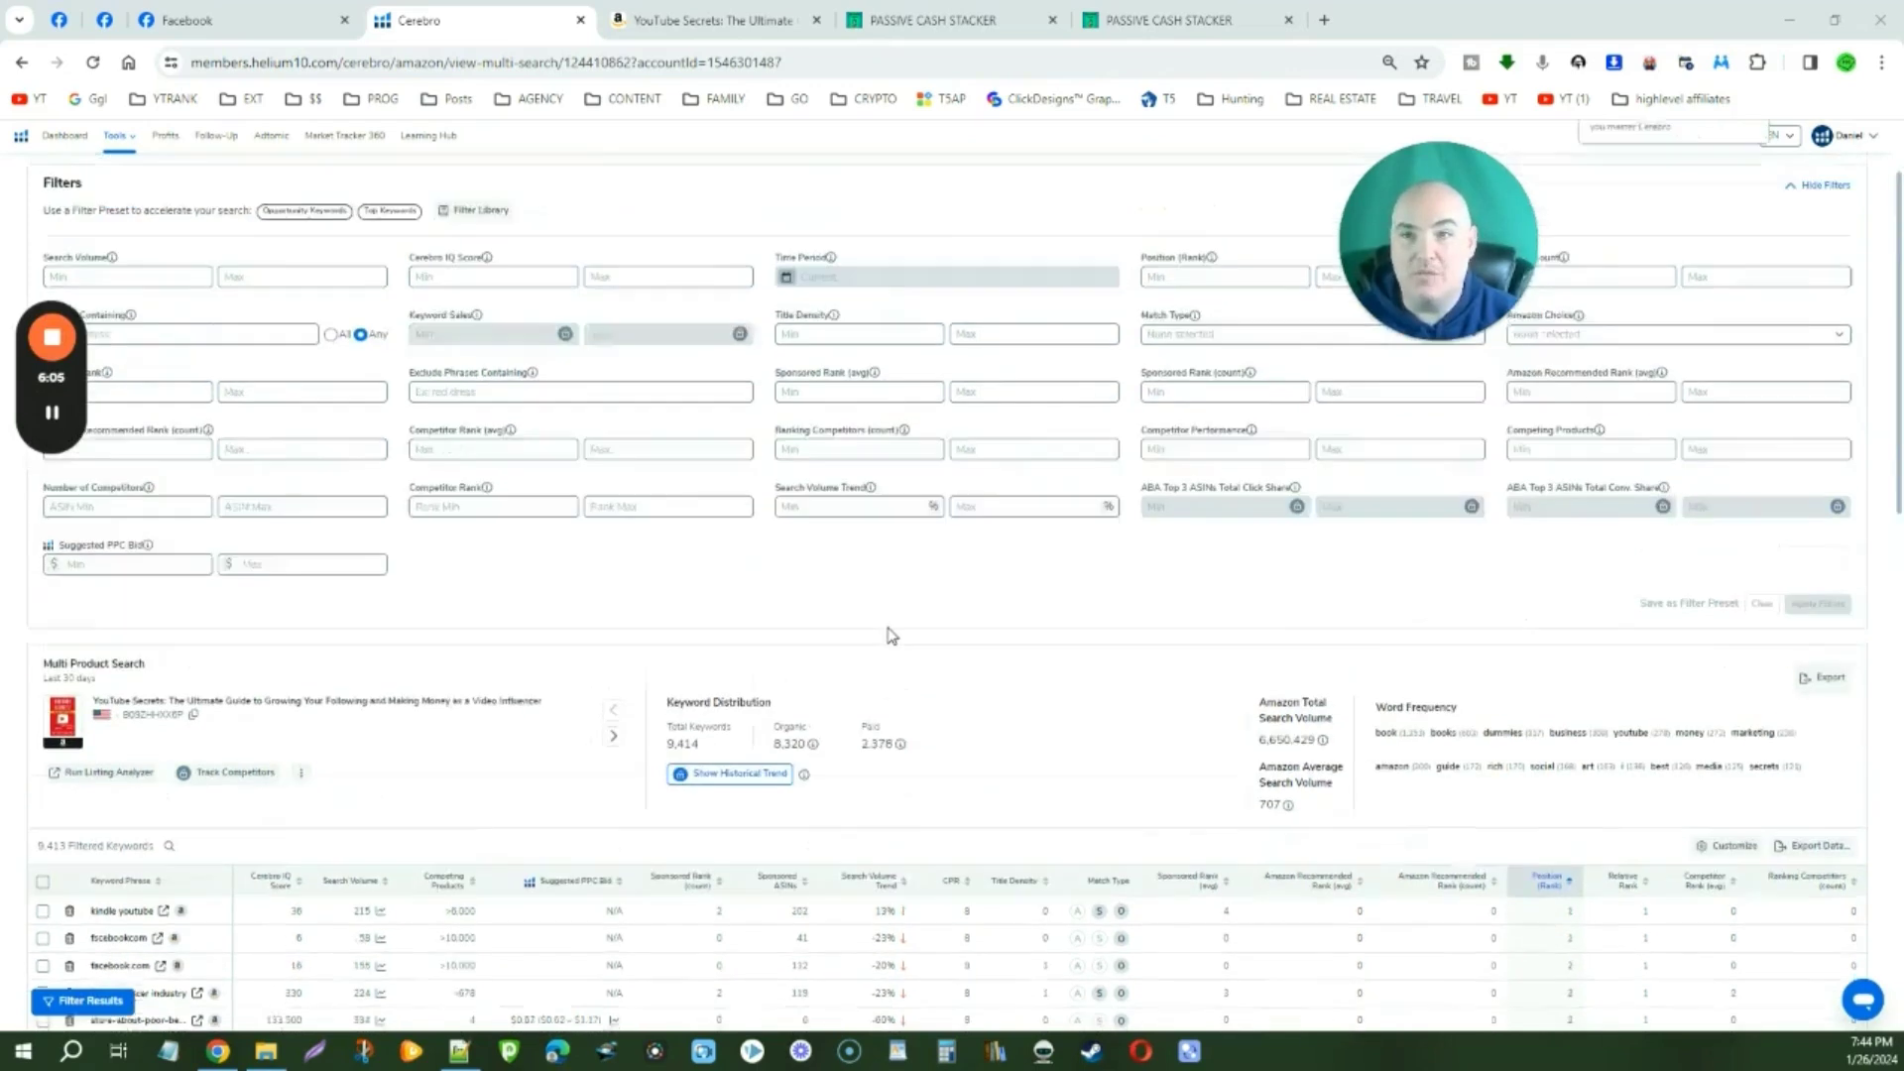
{"action": "left_click", "coordinate": [1188, 353]}
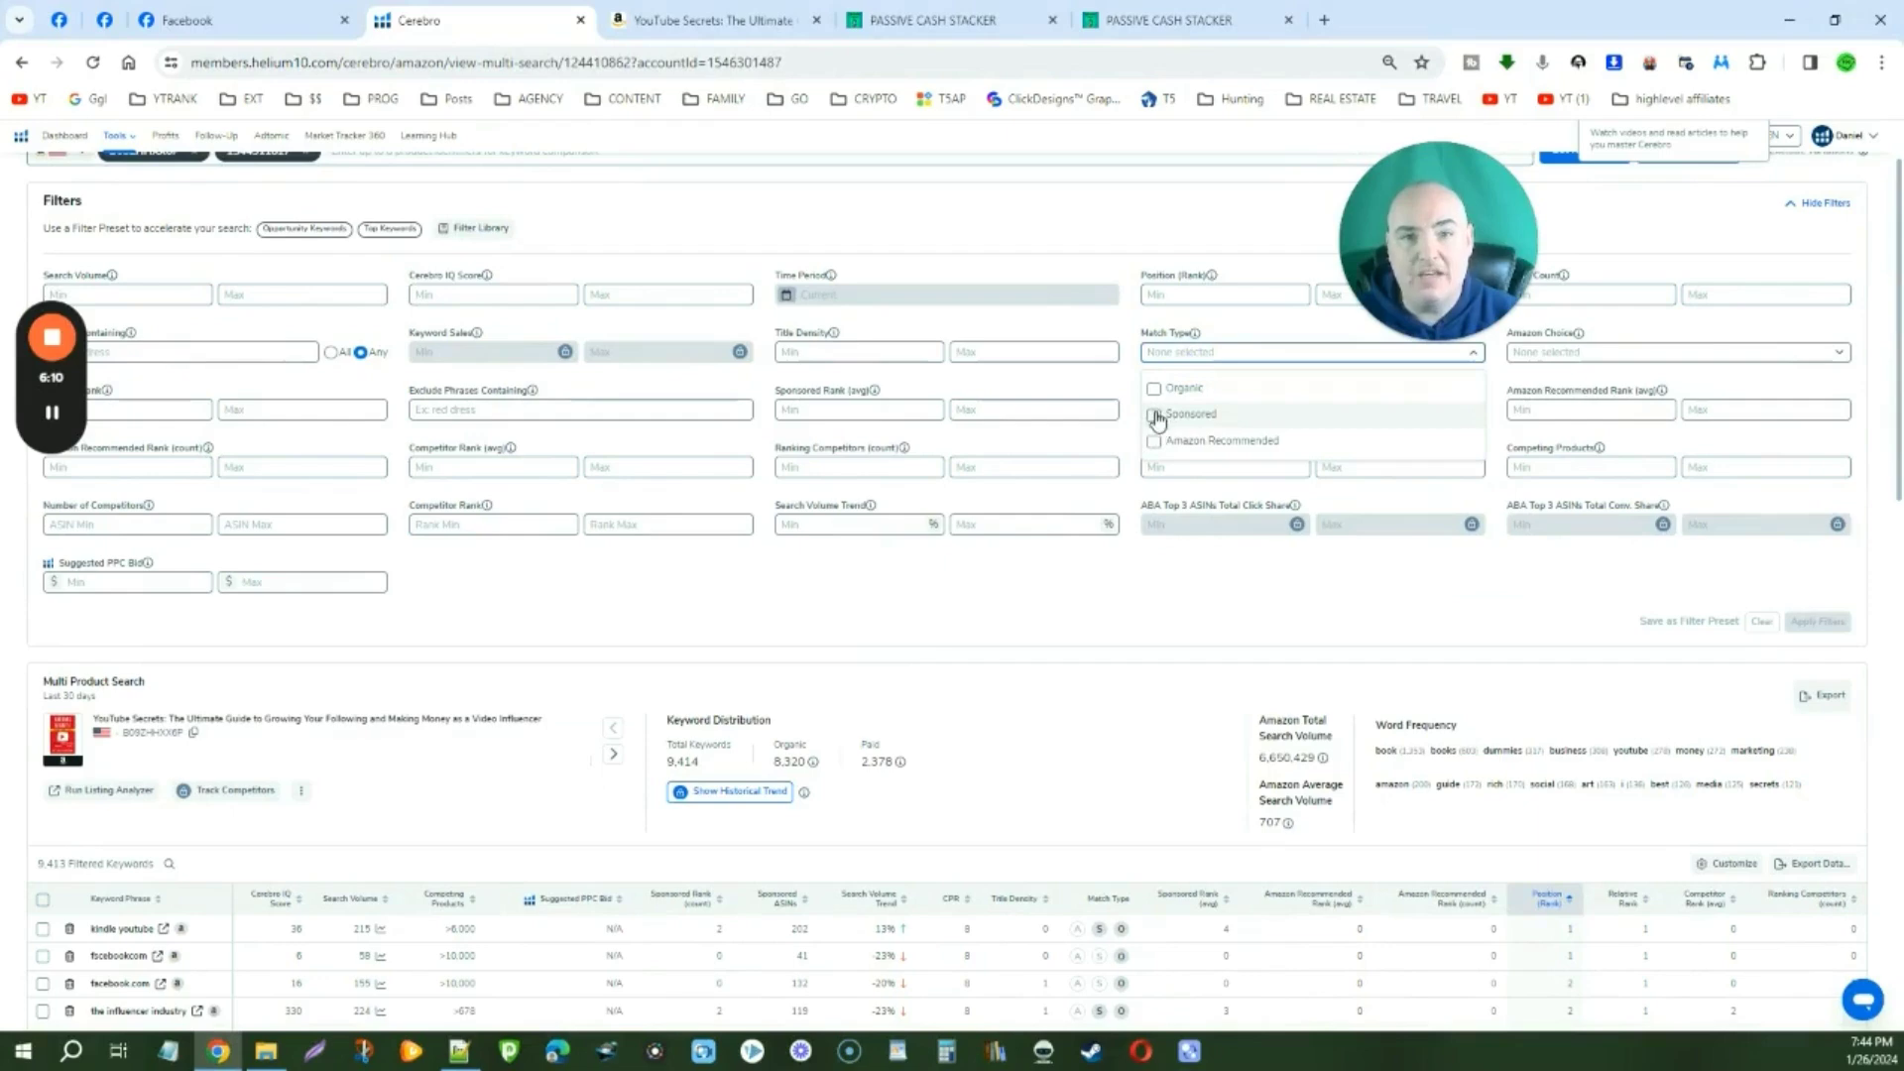
{"action": "left_click", "coordinate": [1153, 414]}
{"action": "left_click", "coordinate": [1822, 623]}
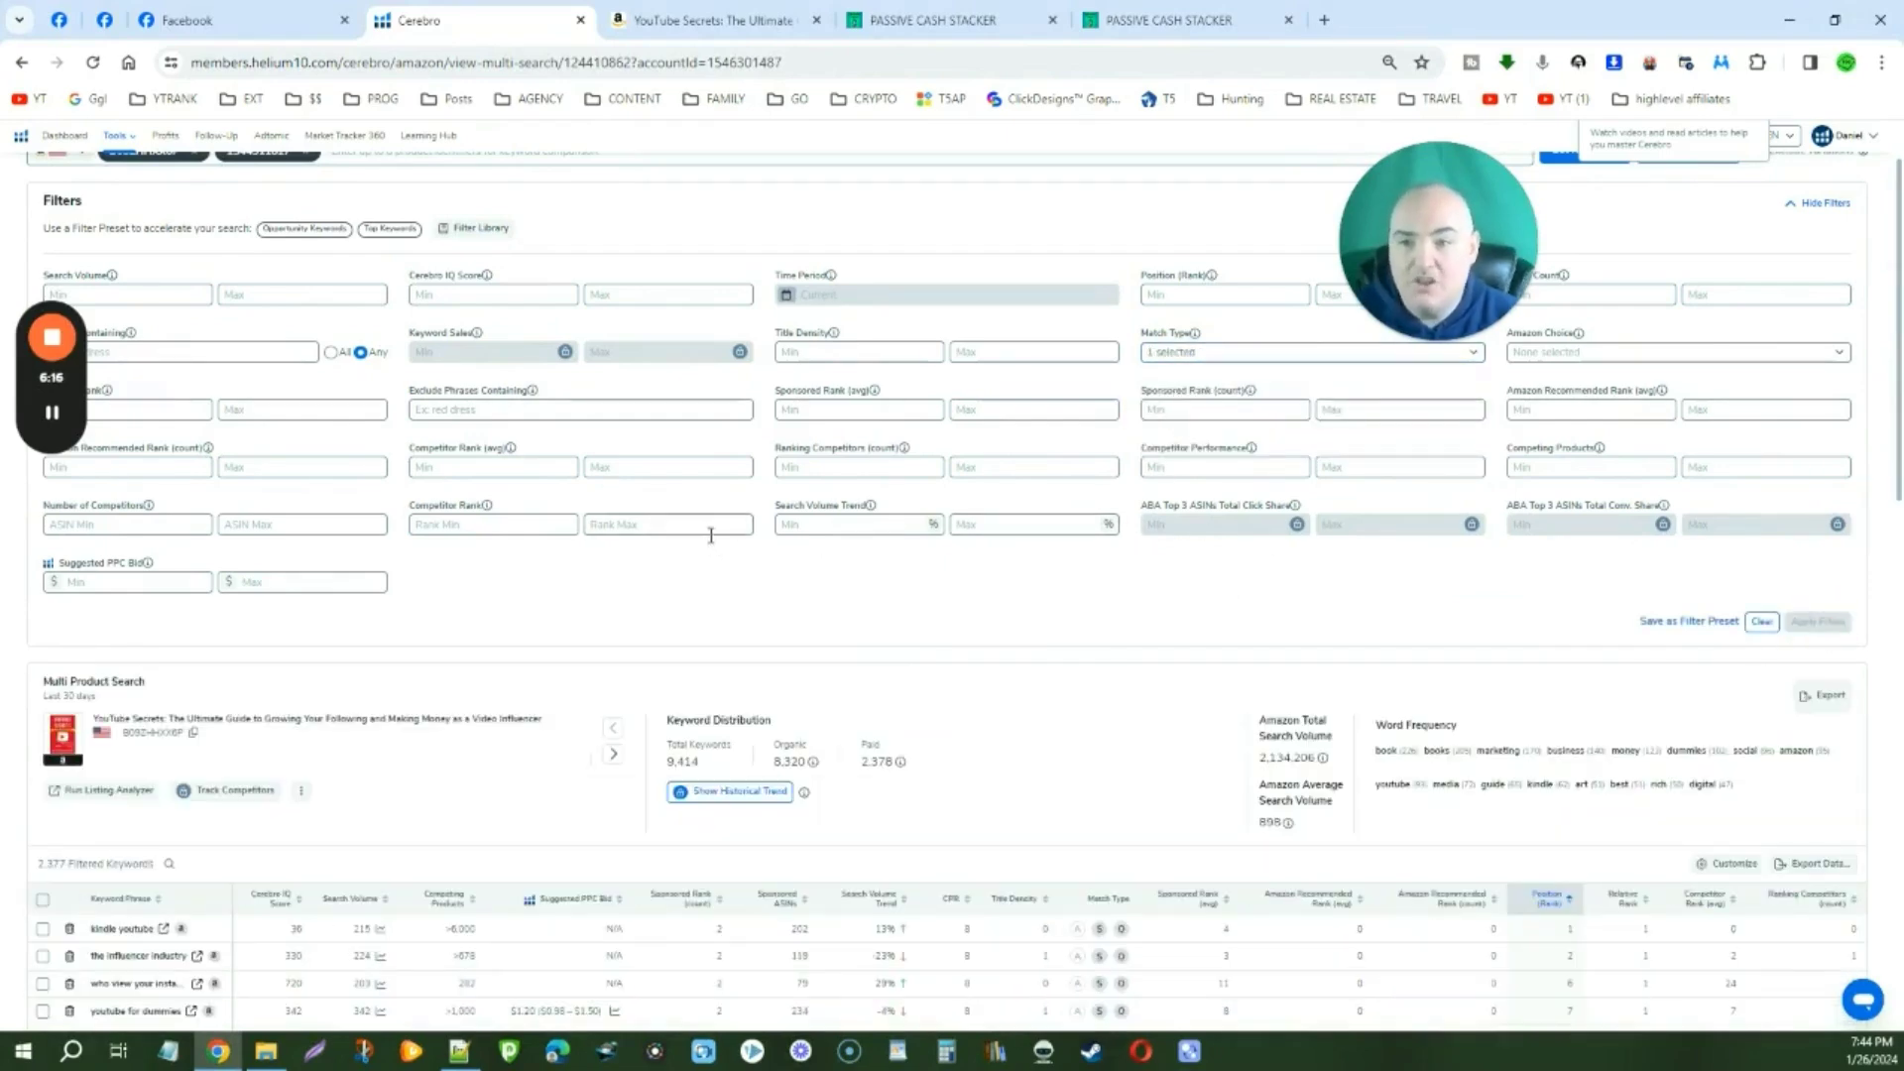
{"action": "scroll", "coordinate": [711, 536], "scroll_direction": "down", "scroll_amount": 3}
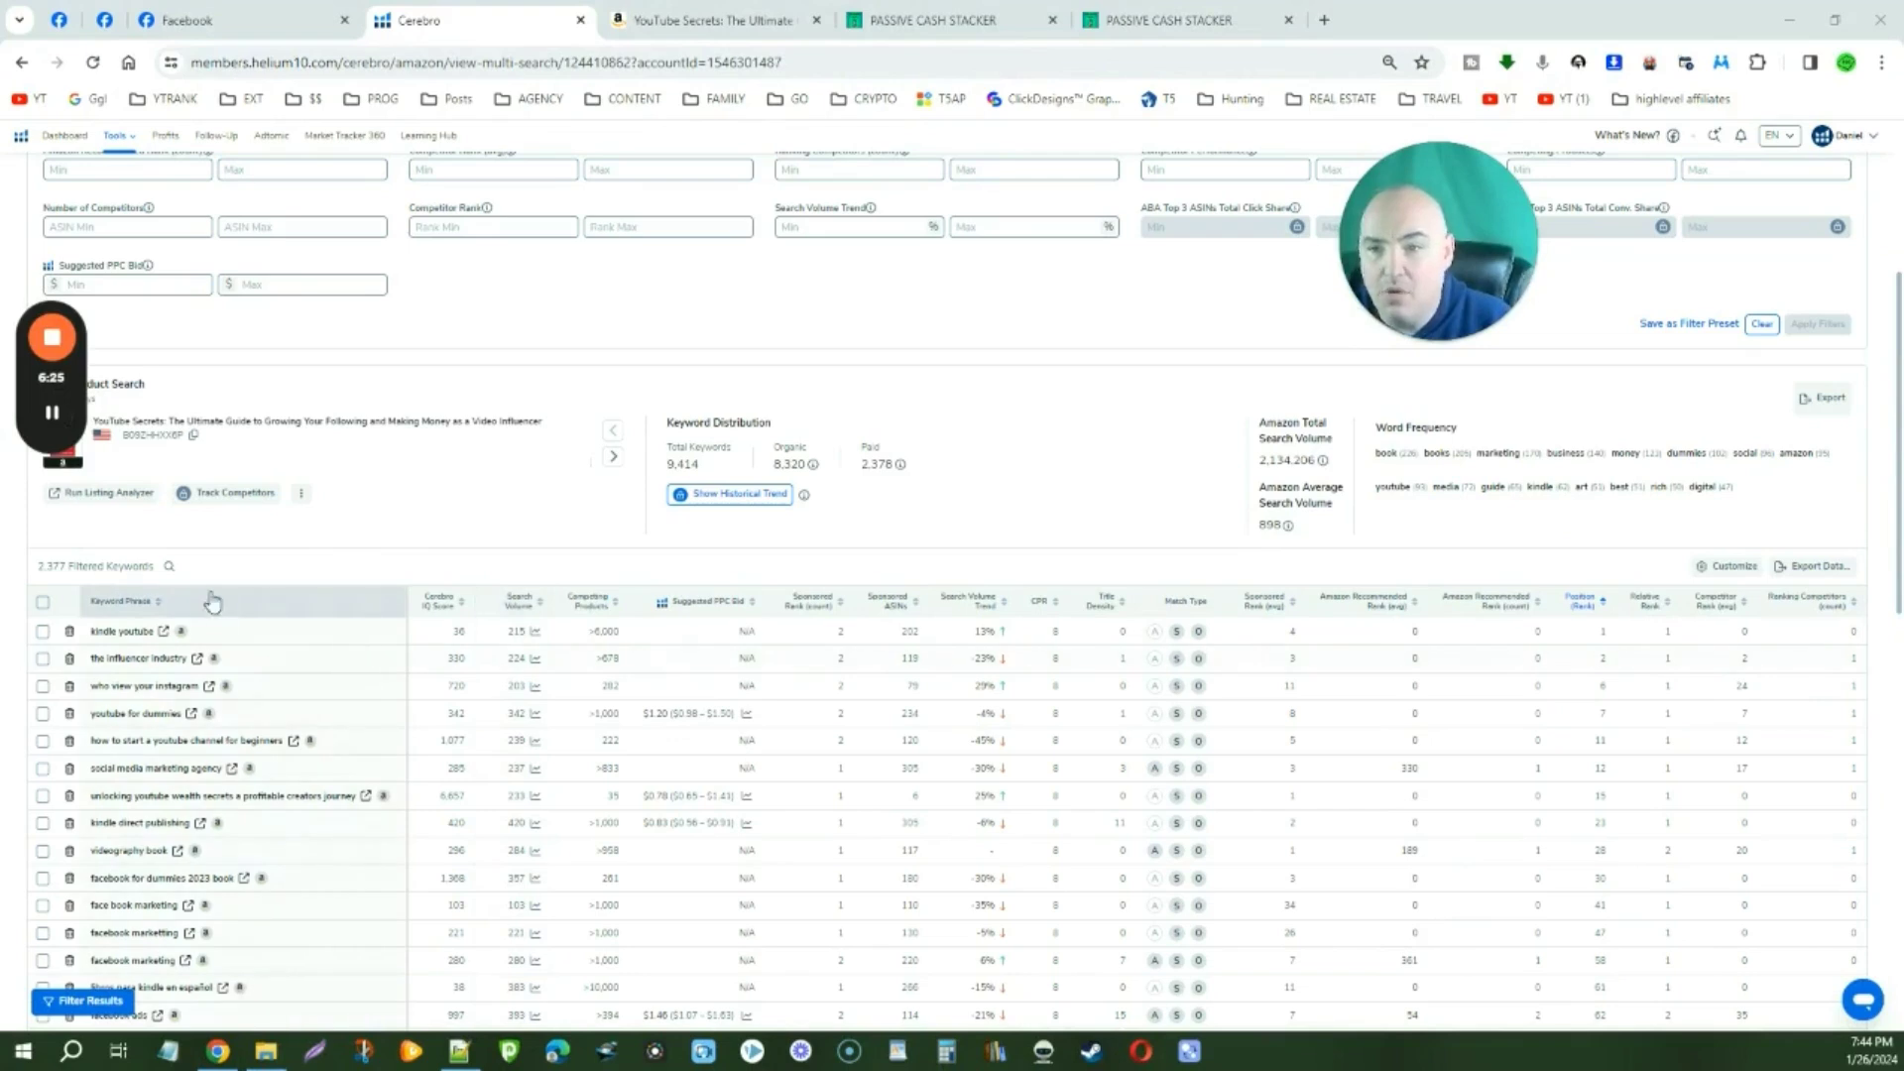
- Sort the sponsored keywords by highest search volume, enlarge the page and review the leading phrases
{"action": "mouse_move", "coordinate": [449, 618]}
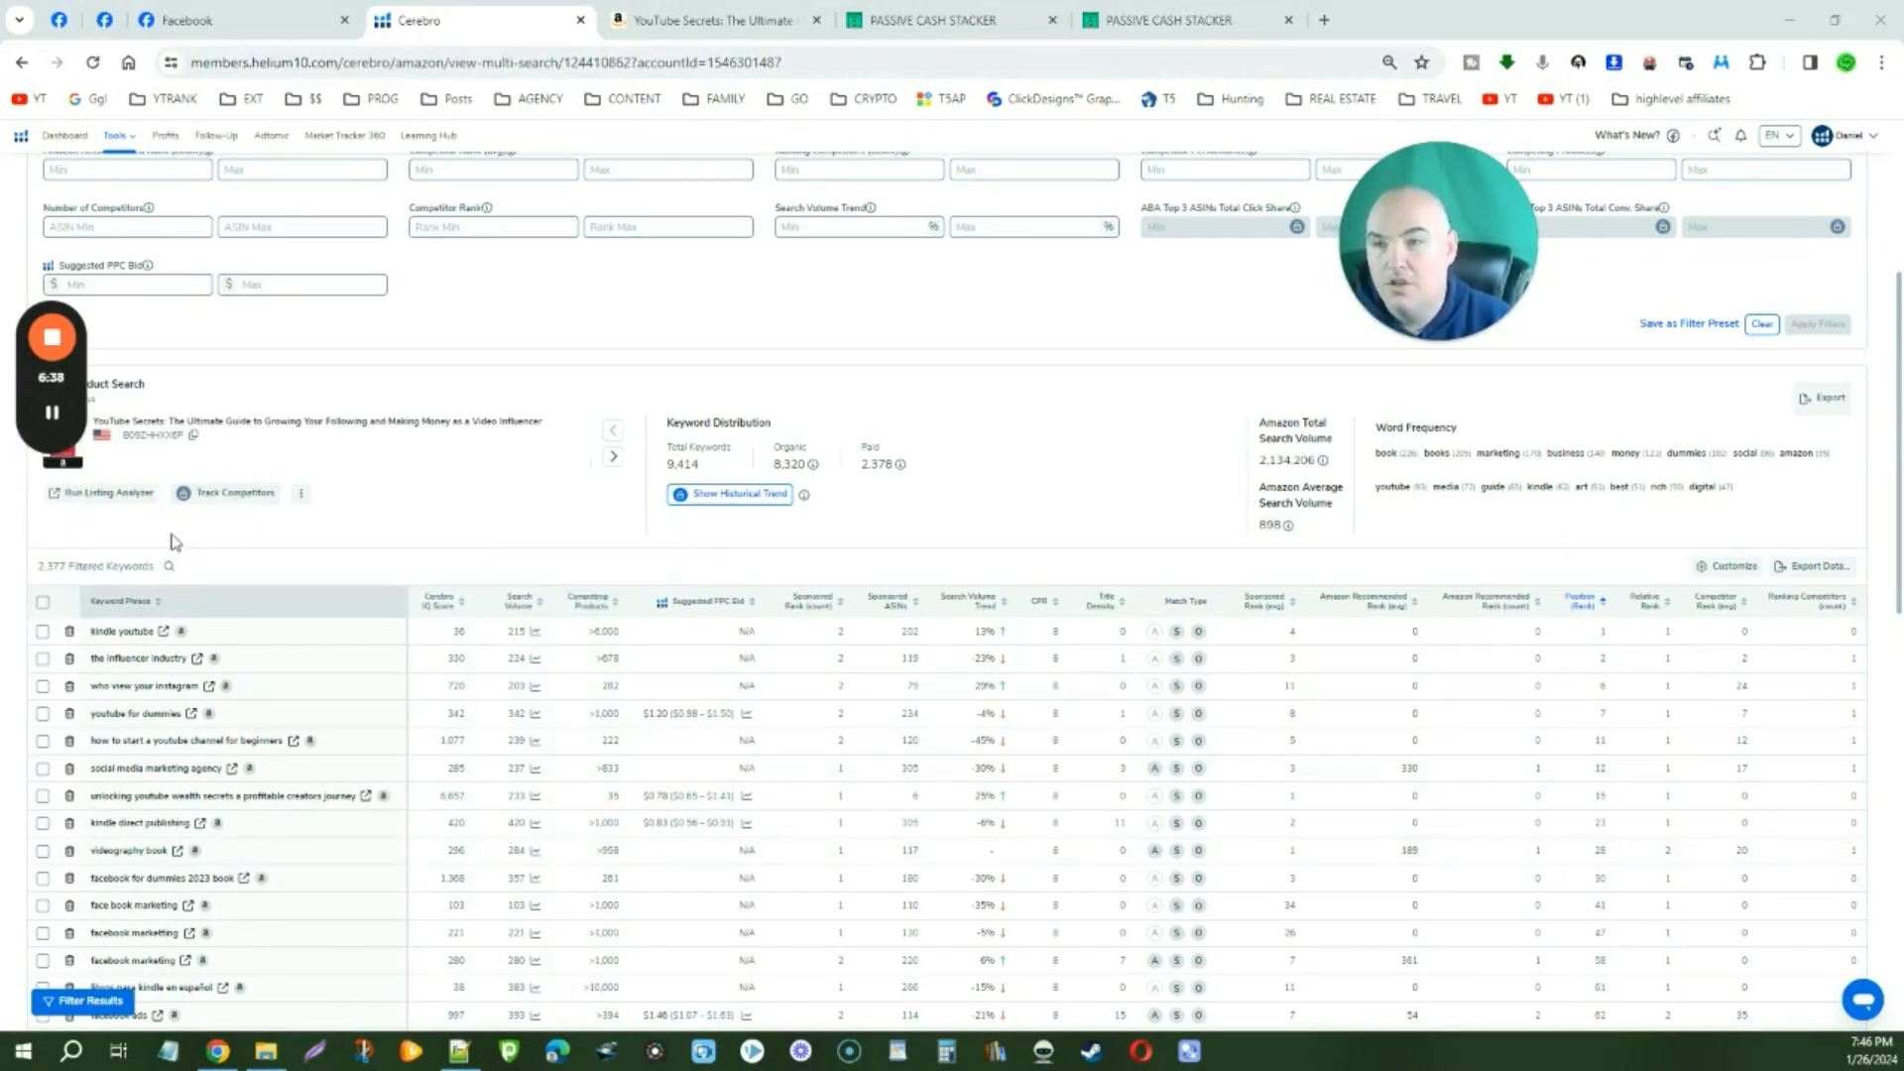
{"action": "left_click", "coordinate": [518, 605]}
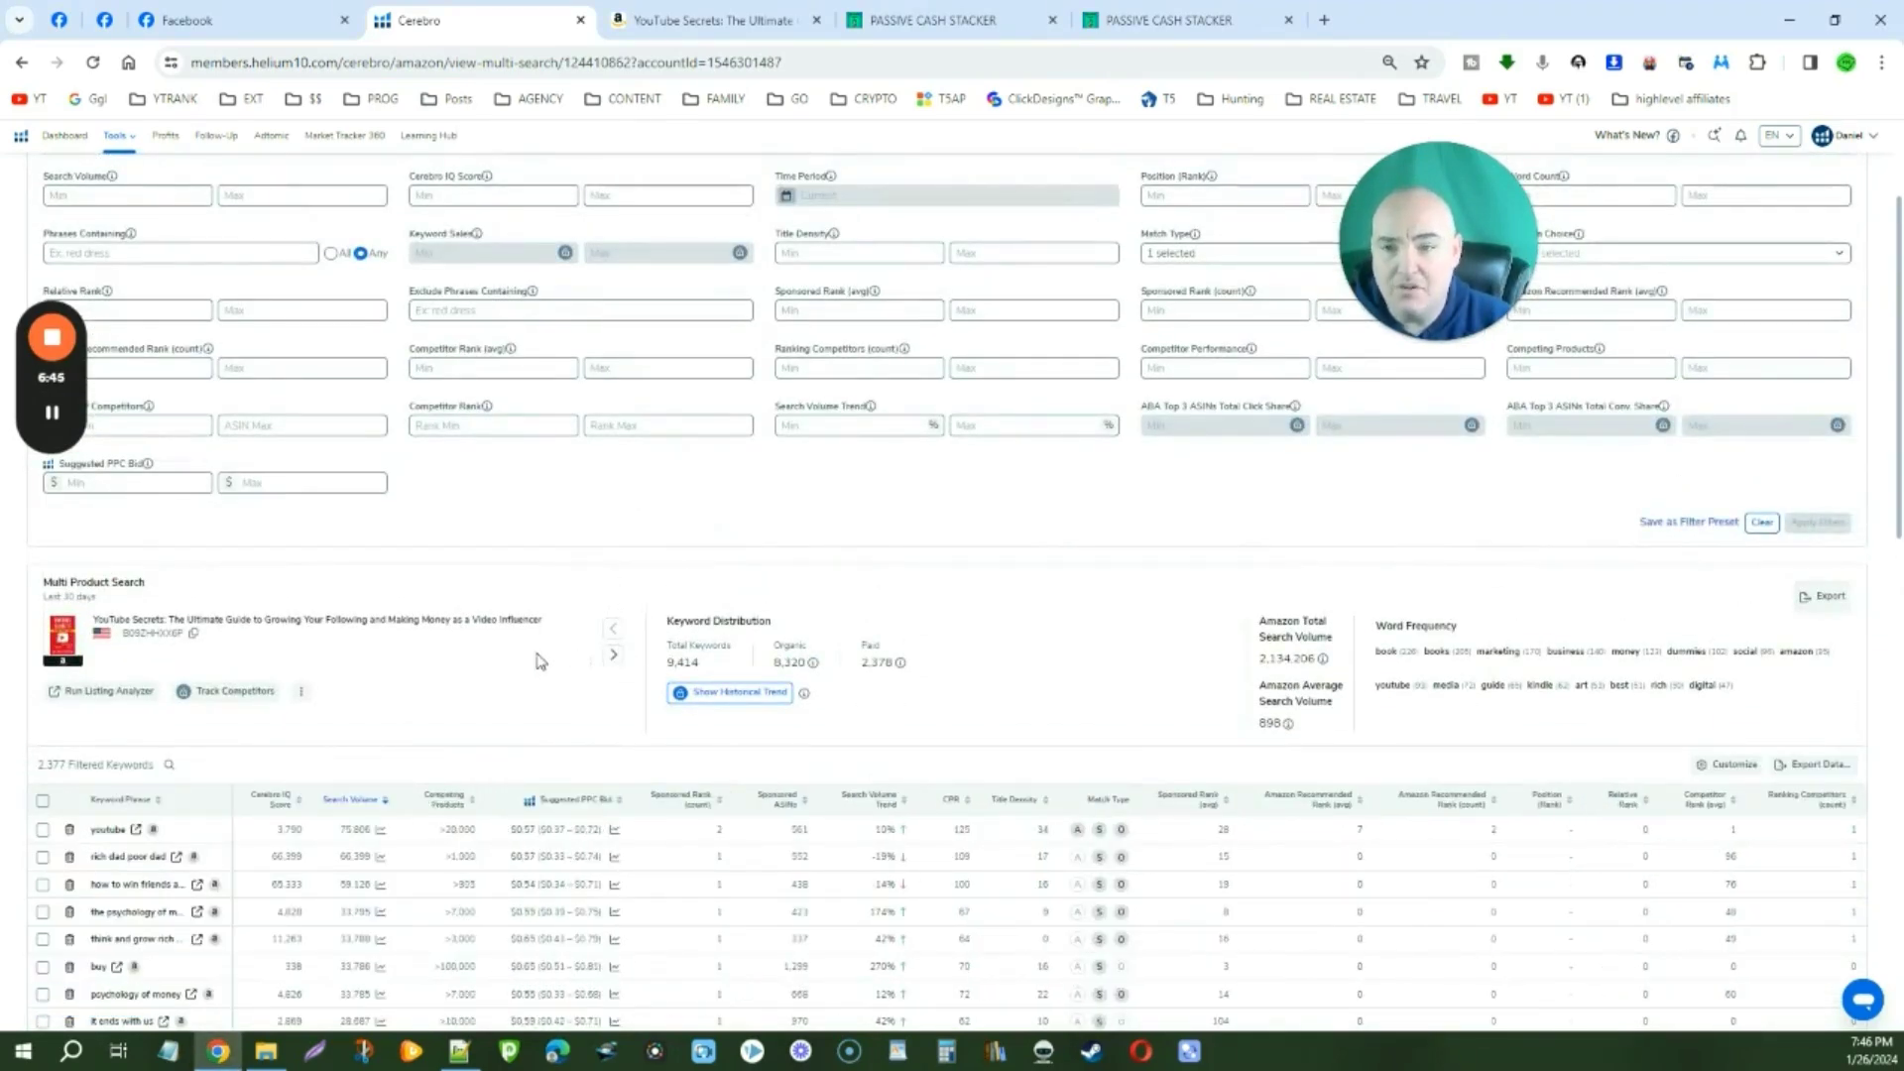
{"action": "scroll", "coordinate": [538, 662], "scroll_direction": "down", "scroll_amount": 2}
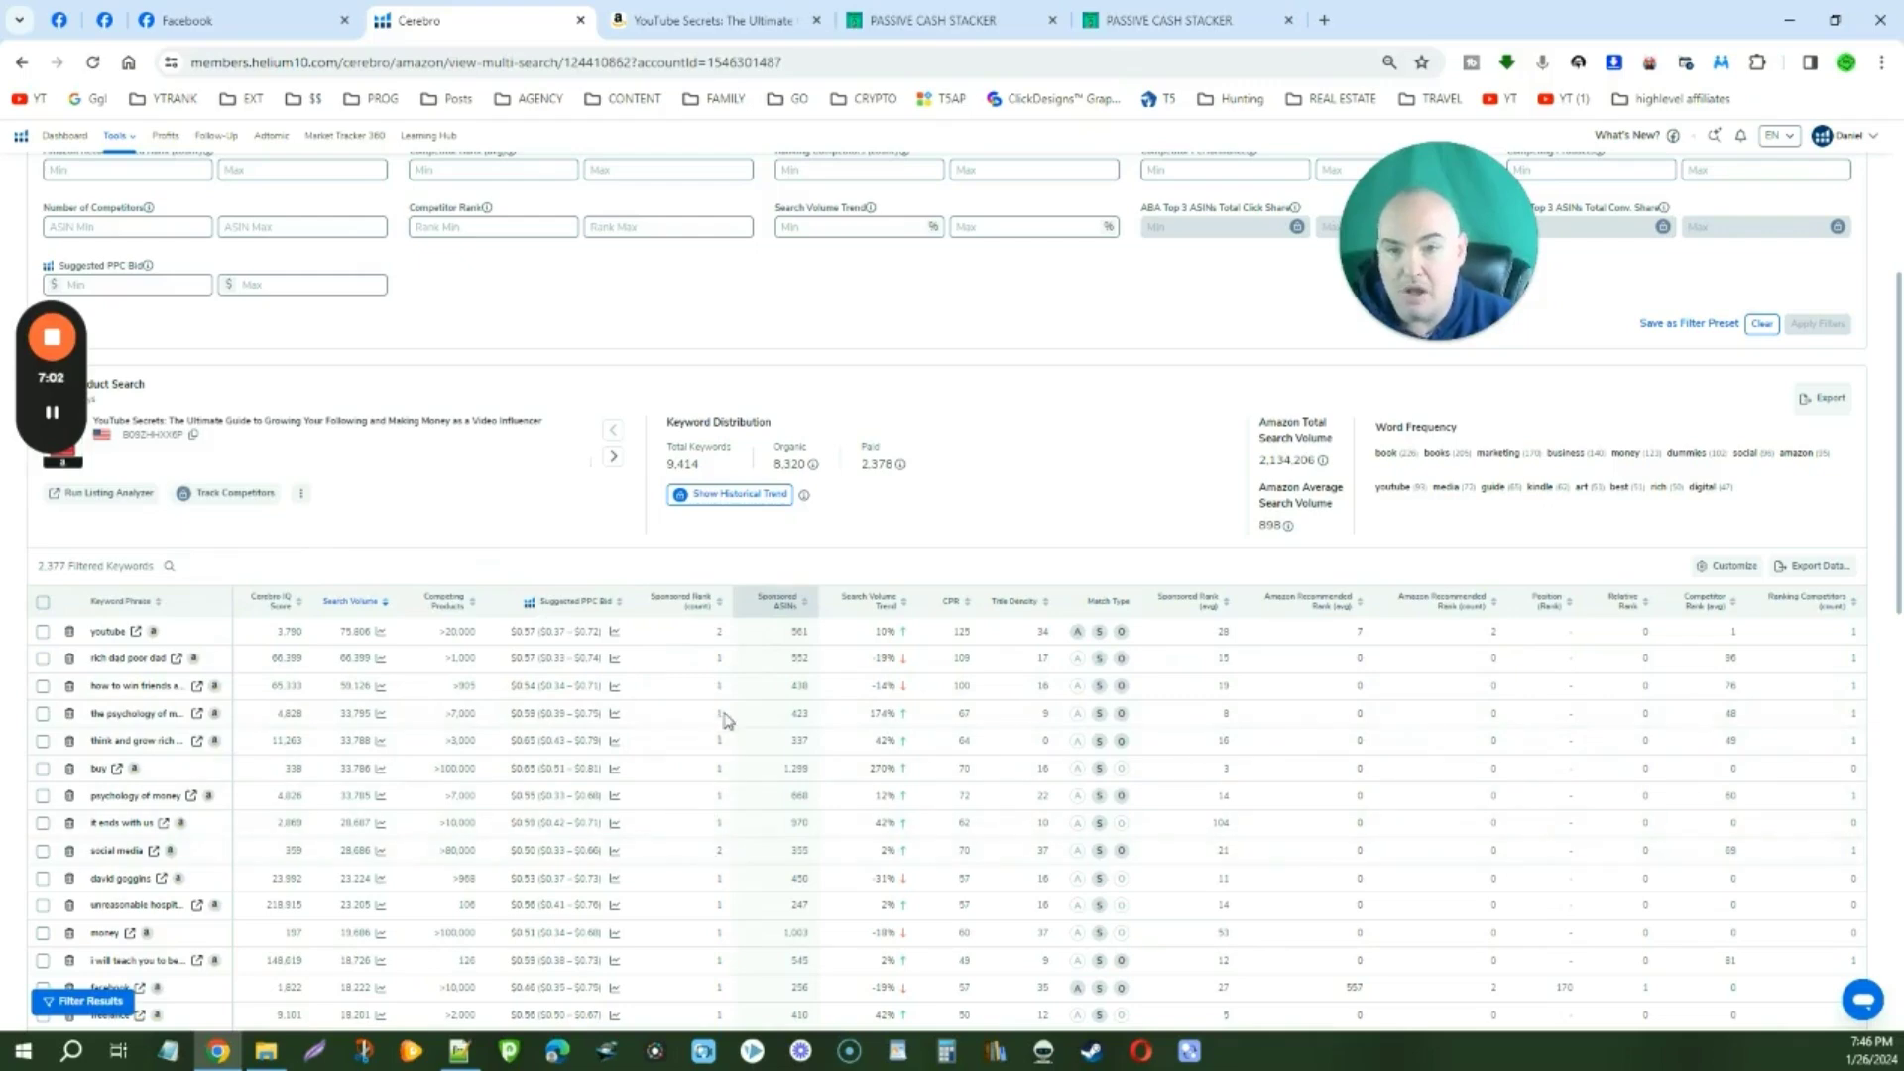
{"action": "key", "text": "ctrl+plus"}
{"action": "scroll", "coordinate": [555, 660], "scroll_direction": "down", "scroll_amount": 3}
{"action": "scroll", "coordinate": [555, 657], "scroll_direction": "up", "scroll_amount": 1}
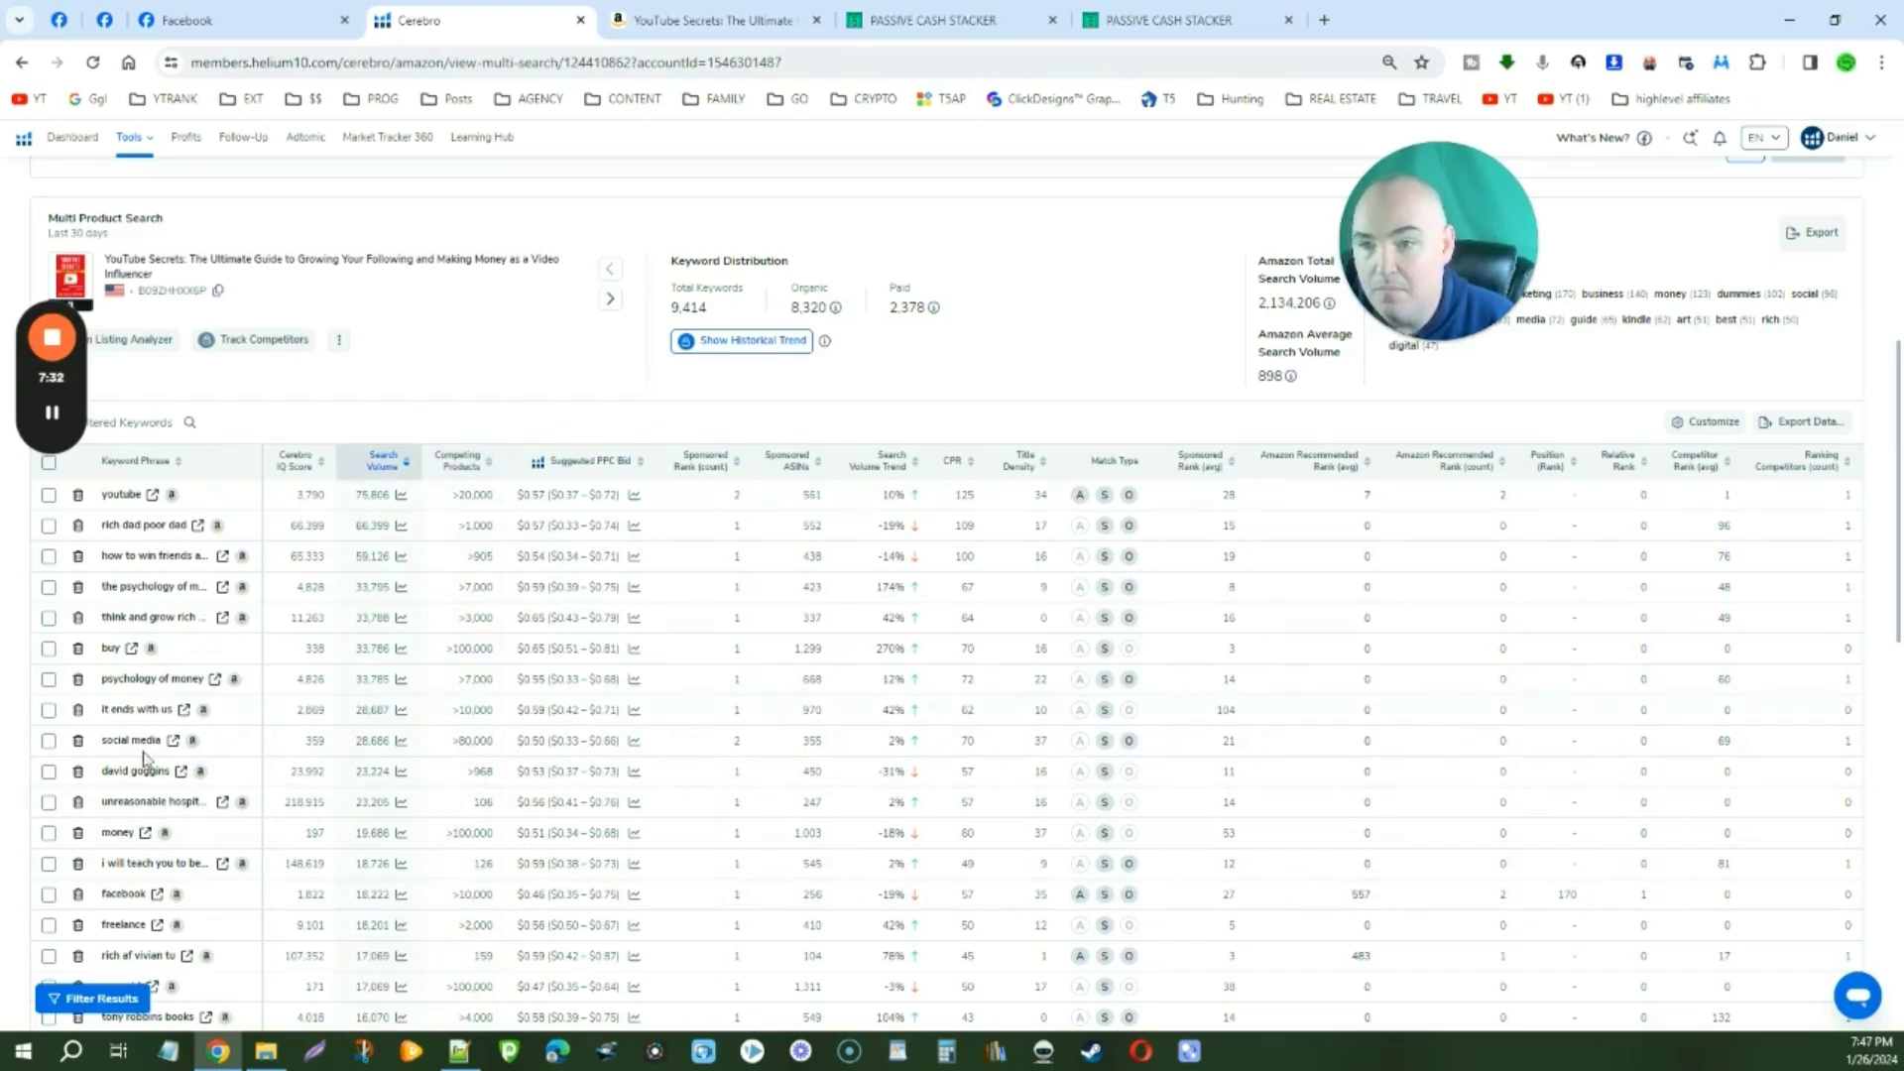
{"action": "scroll", "coordinate": [340, 595], "scroll_direction": "down", "scroll_amount": 1}
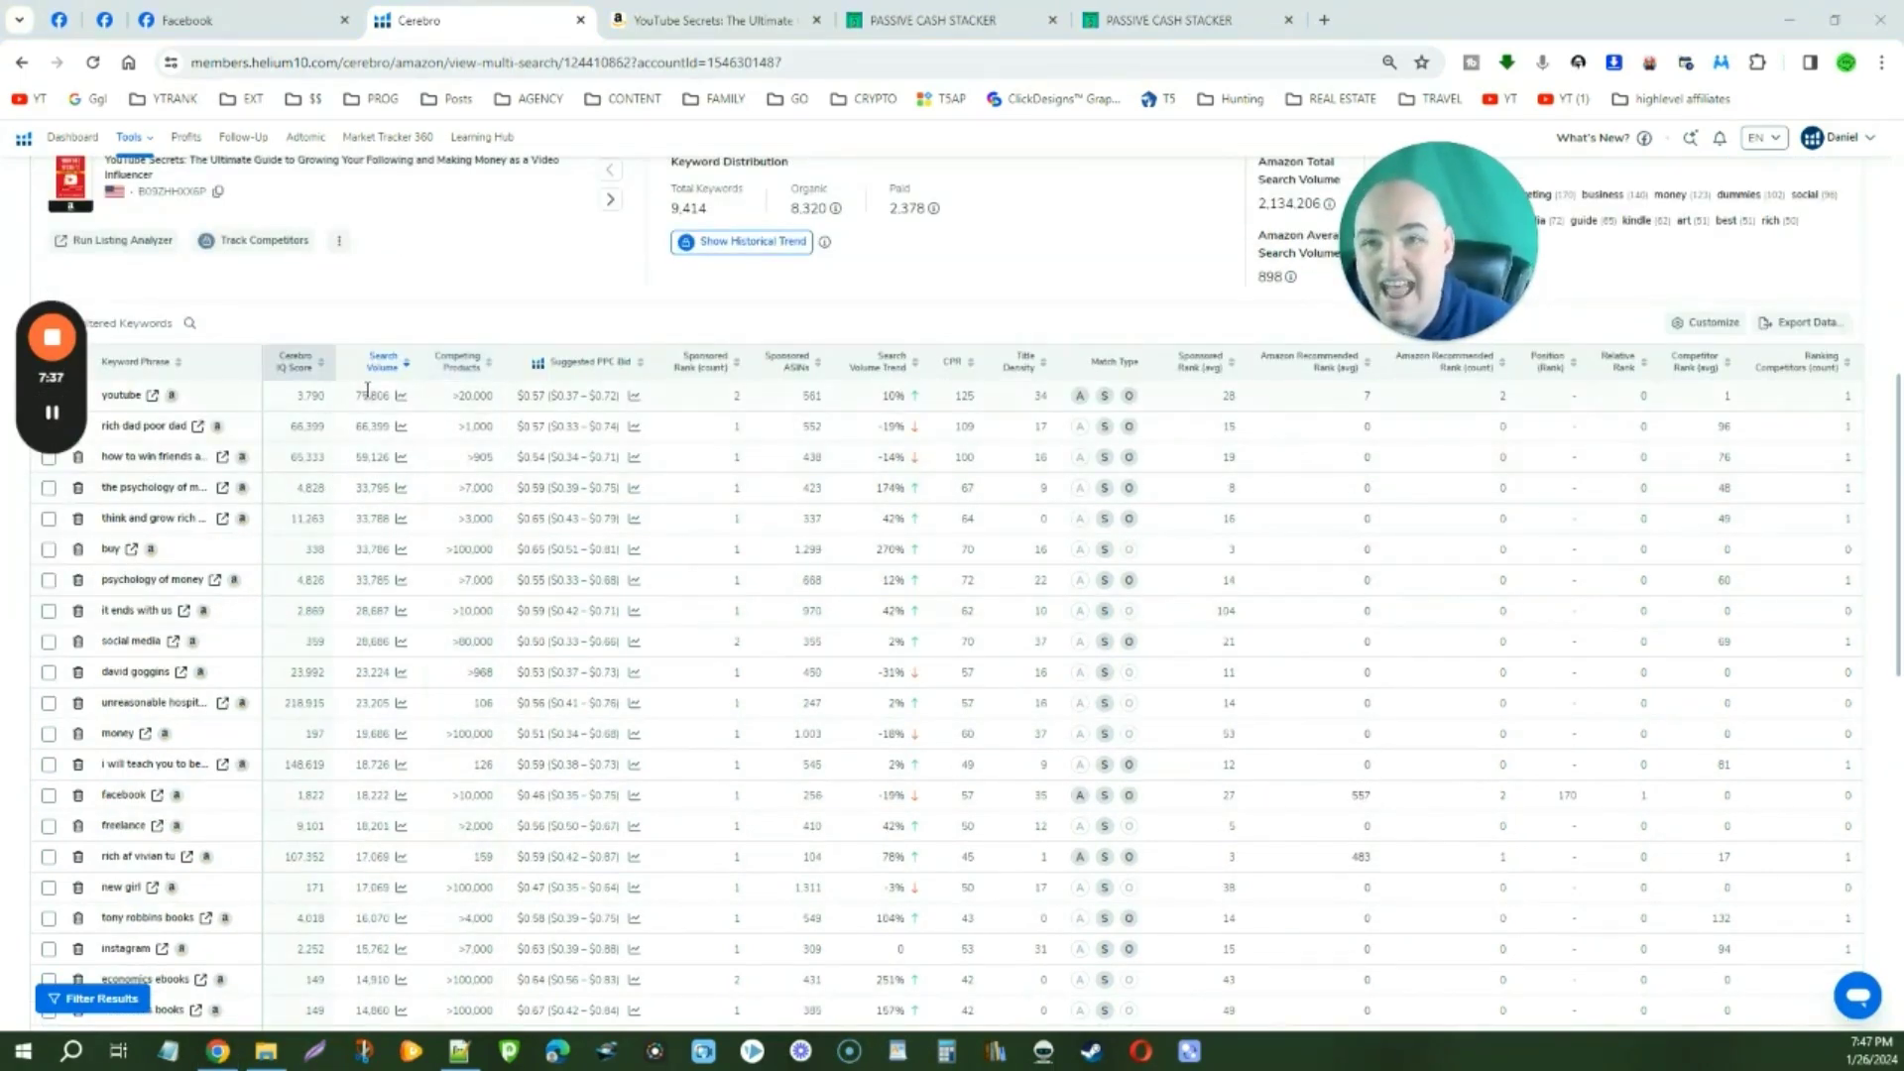
- Sort the keywords by highest Cerebro IQ Score and inspect the ASIN-style phrases among the leading results
{"action": "mouse_move", "coordinate": [285, 369]}
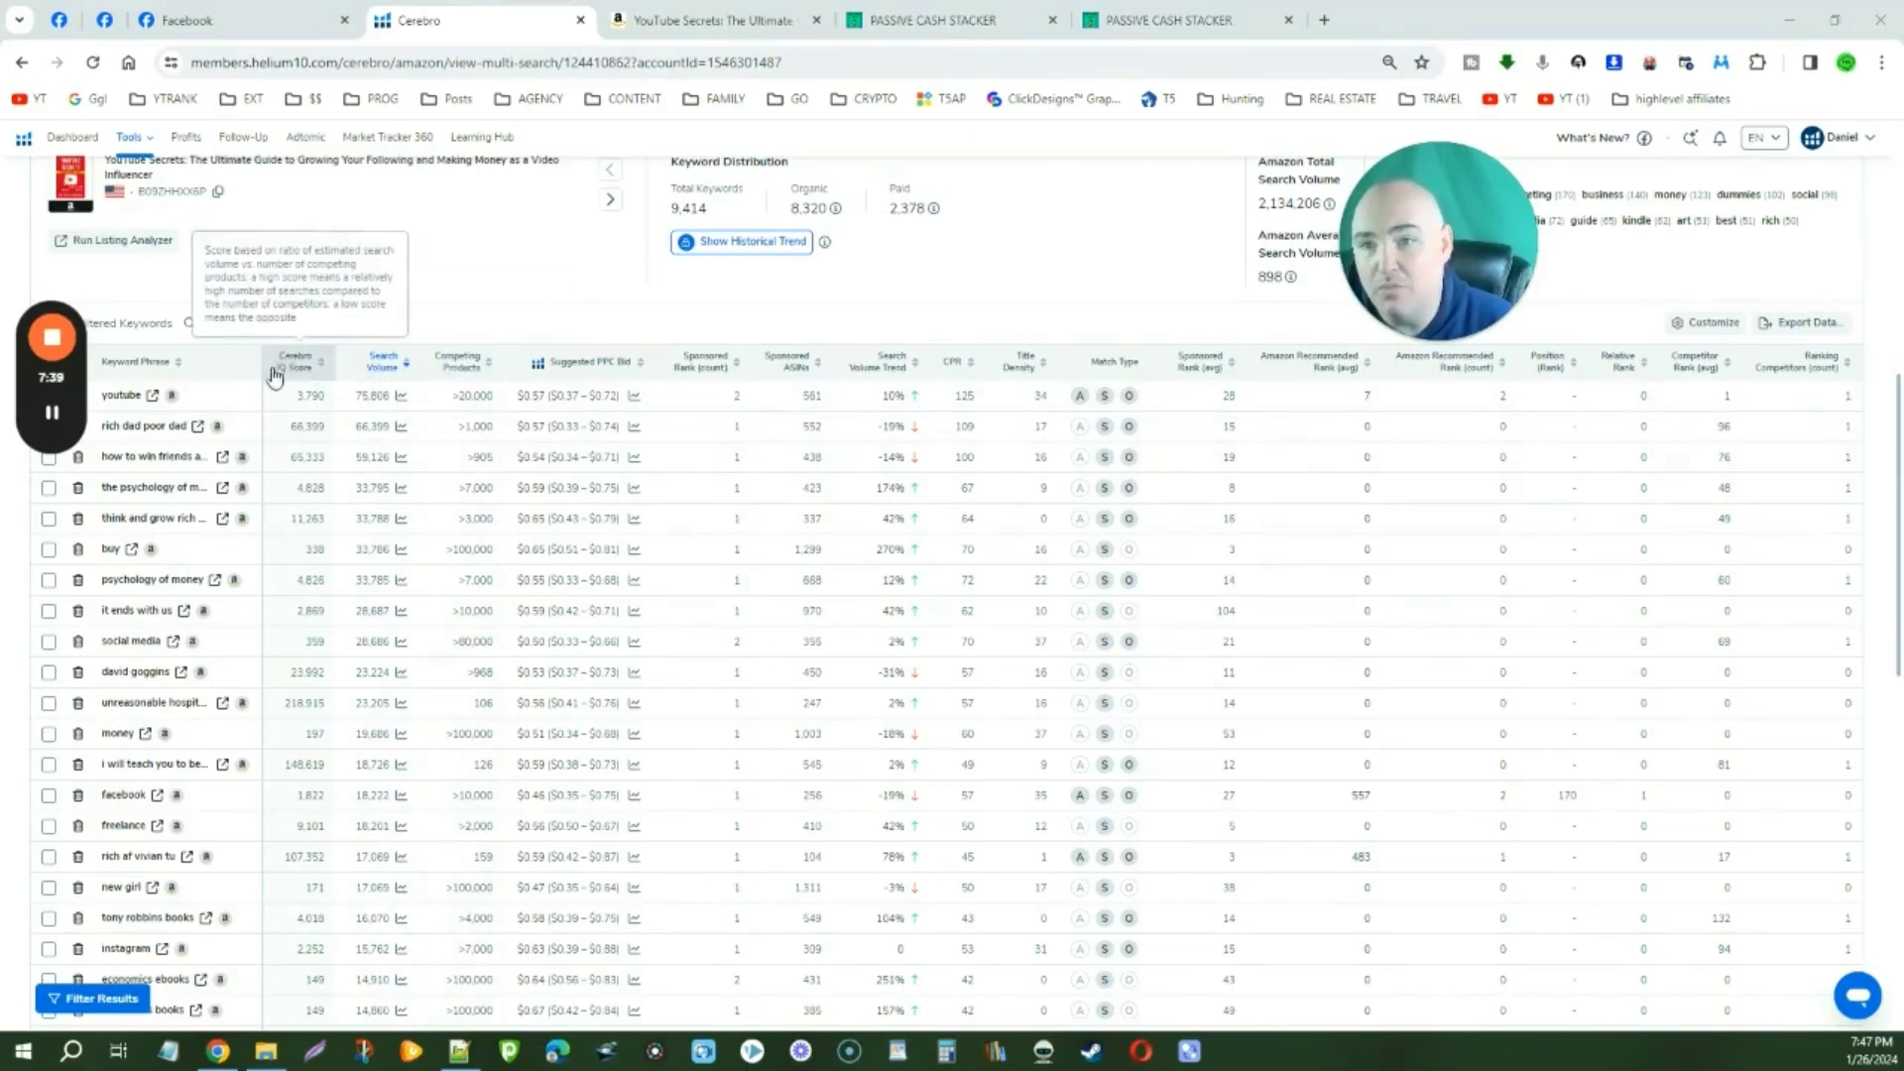
{"action": "left_click", "coordinate": [290, 365]}
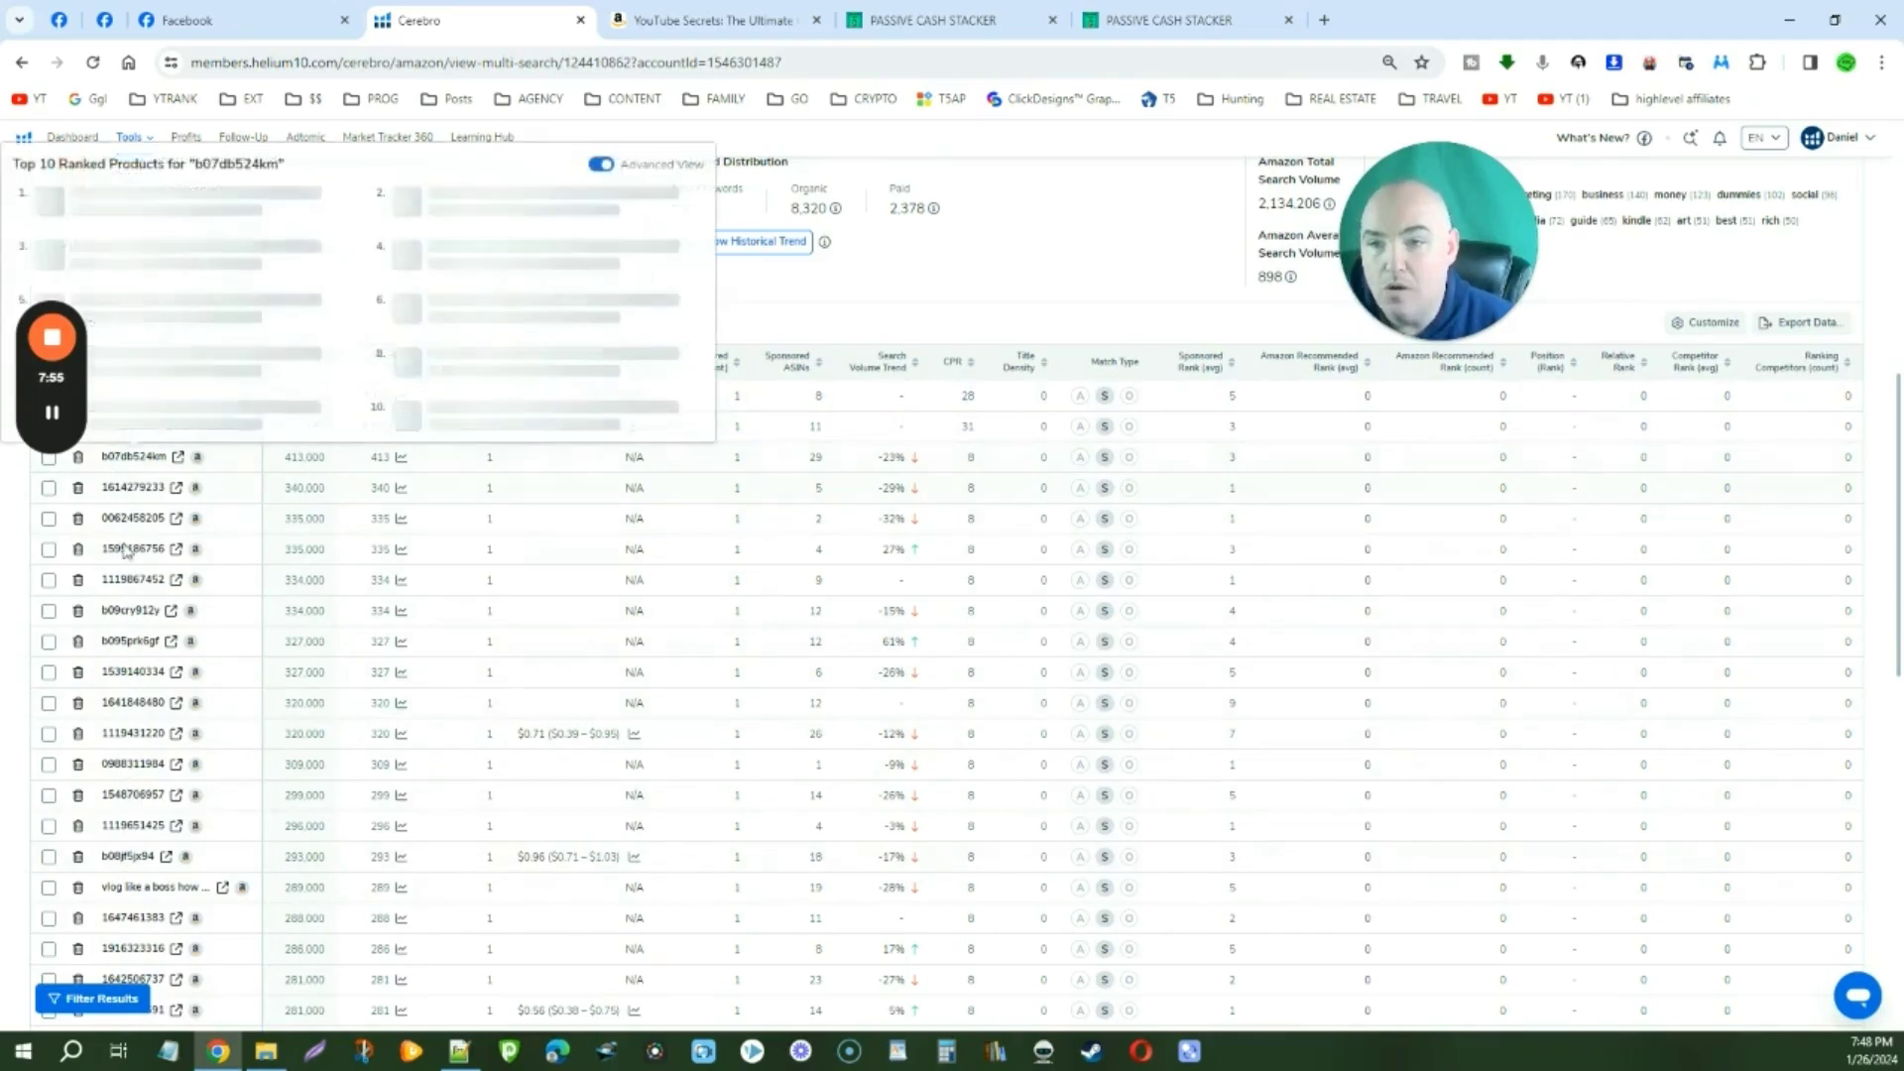
{"action": "mouse_move", "coordinate": [115, 456]}
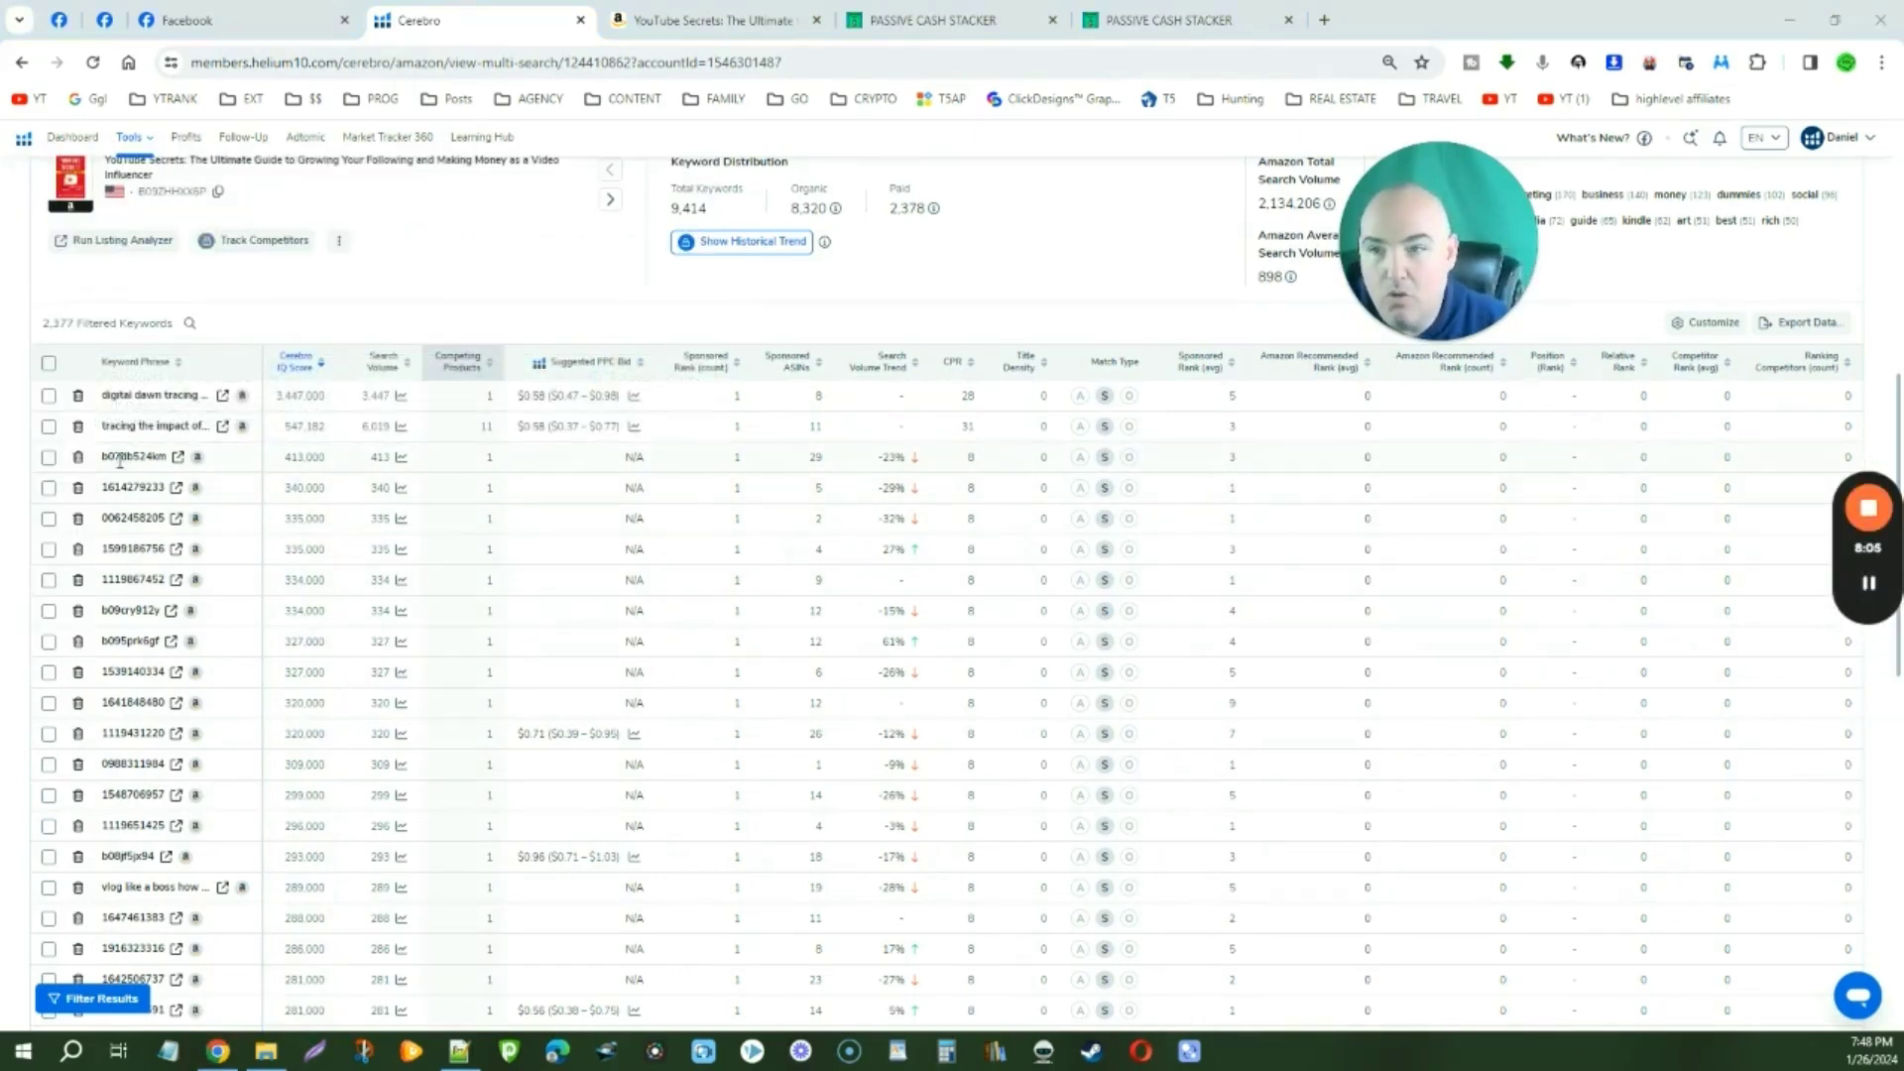
{"action": "mouse_move", "coordinate": [111, 522]}
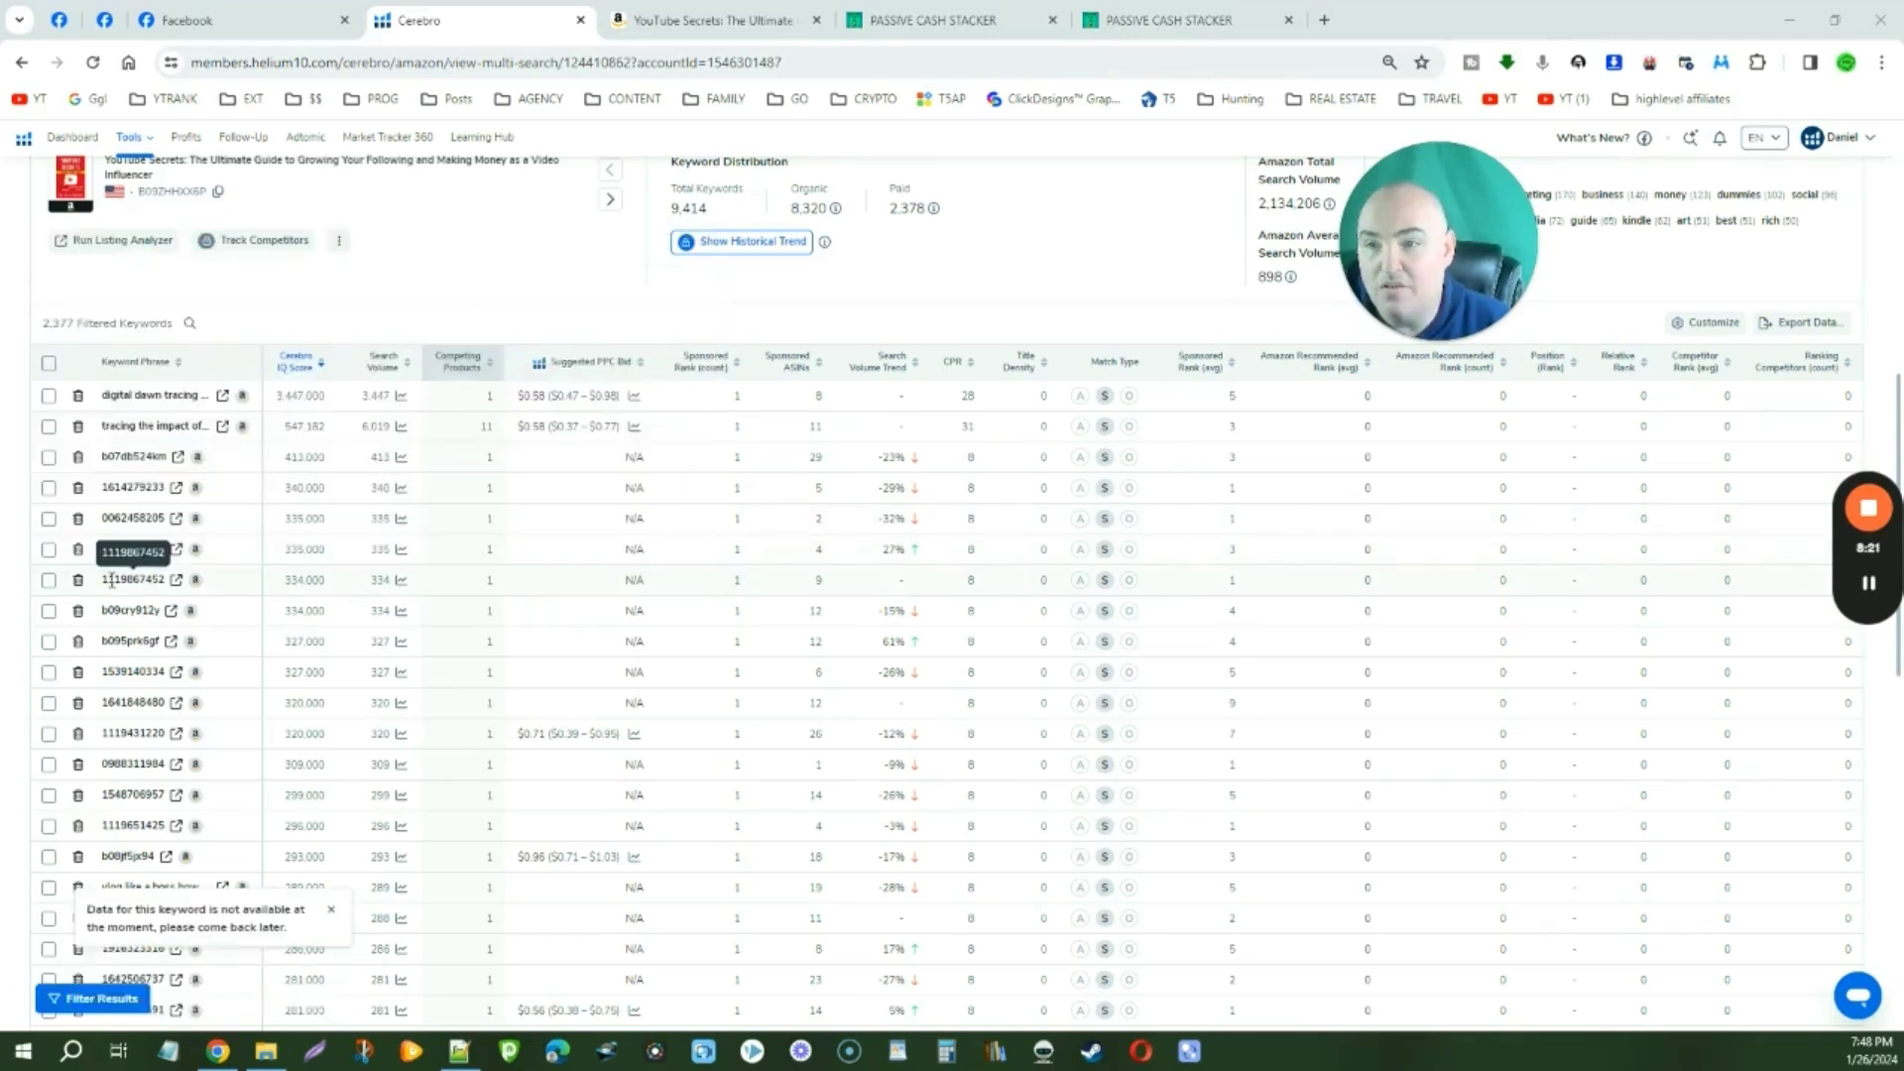
{"action": "mouse_move", "coordinate": [111, 607]}
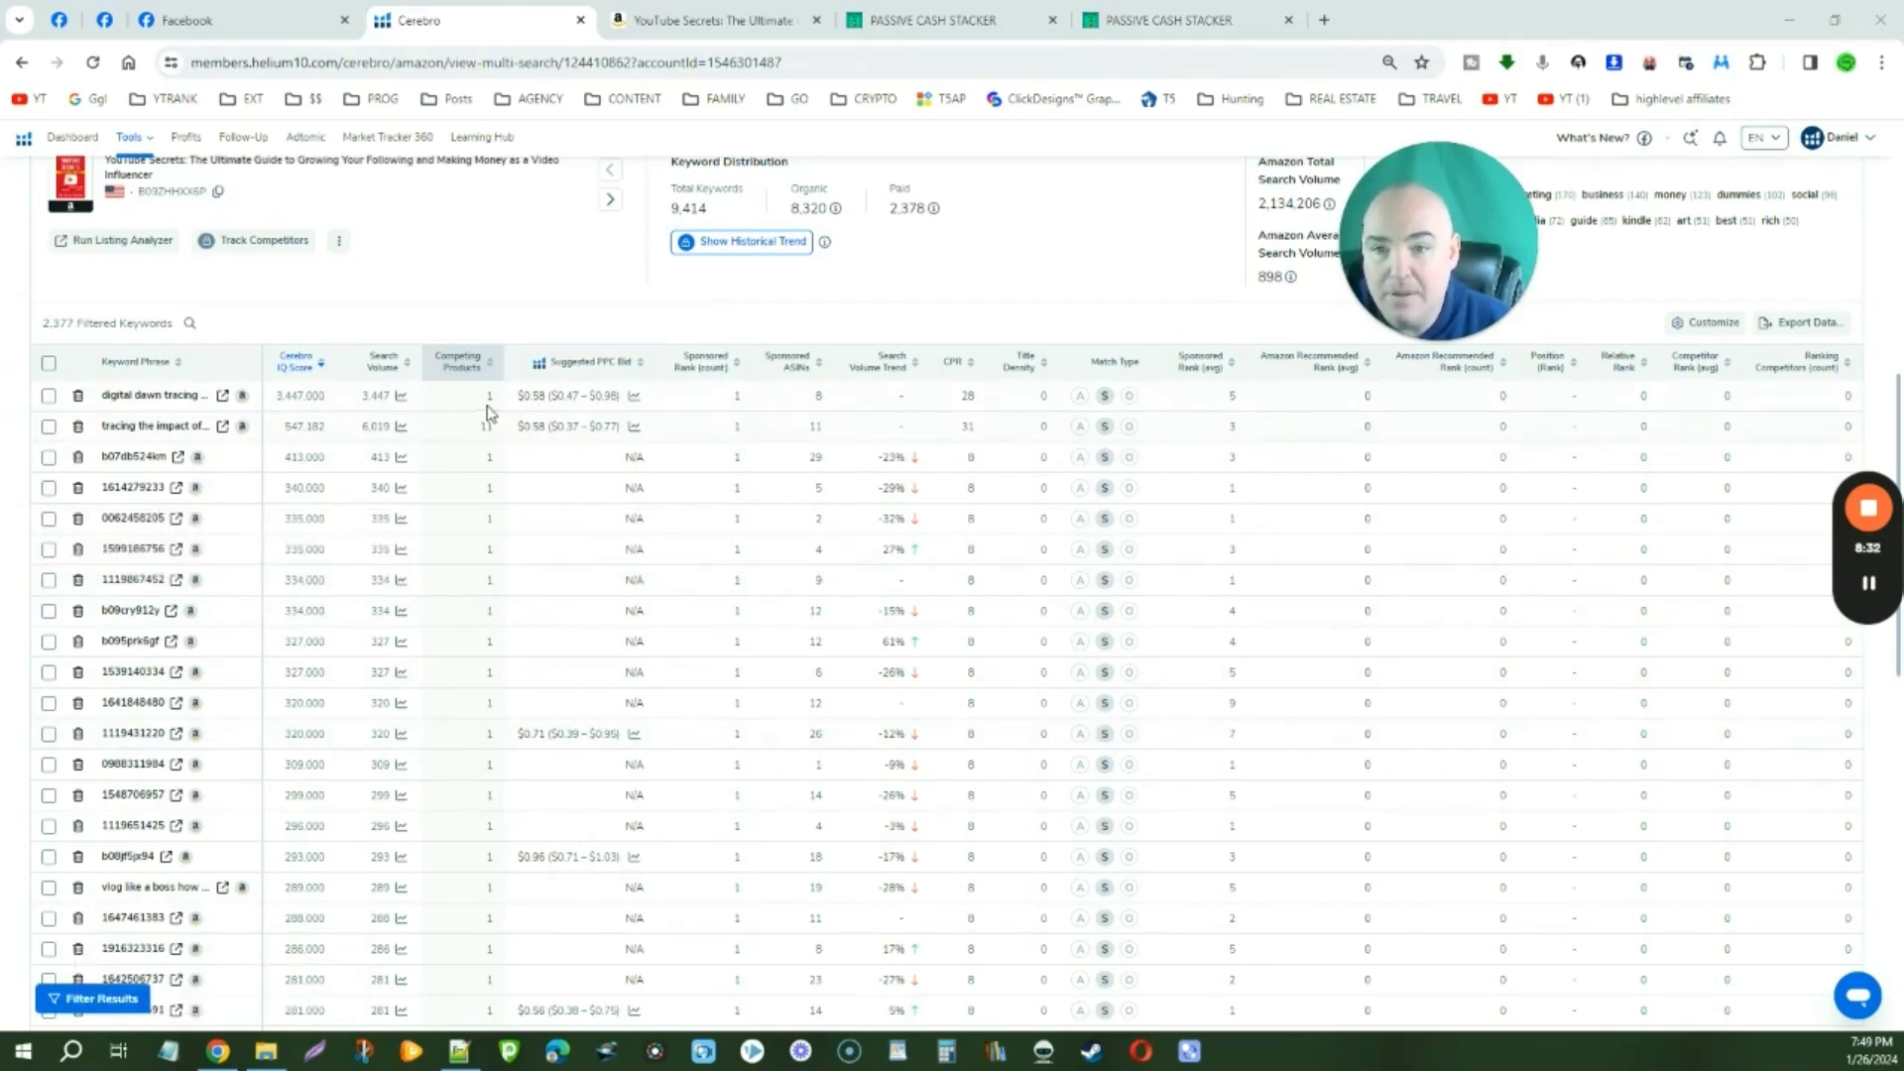
- Look through the rest of the keywords ranked by Cerebro IQ Score and open the second results page
{"action": "scroll", "coordinate": [487, 851], "scroll_direction": "down", "scroll_amount": 8}
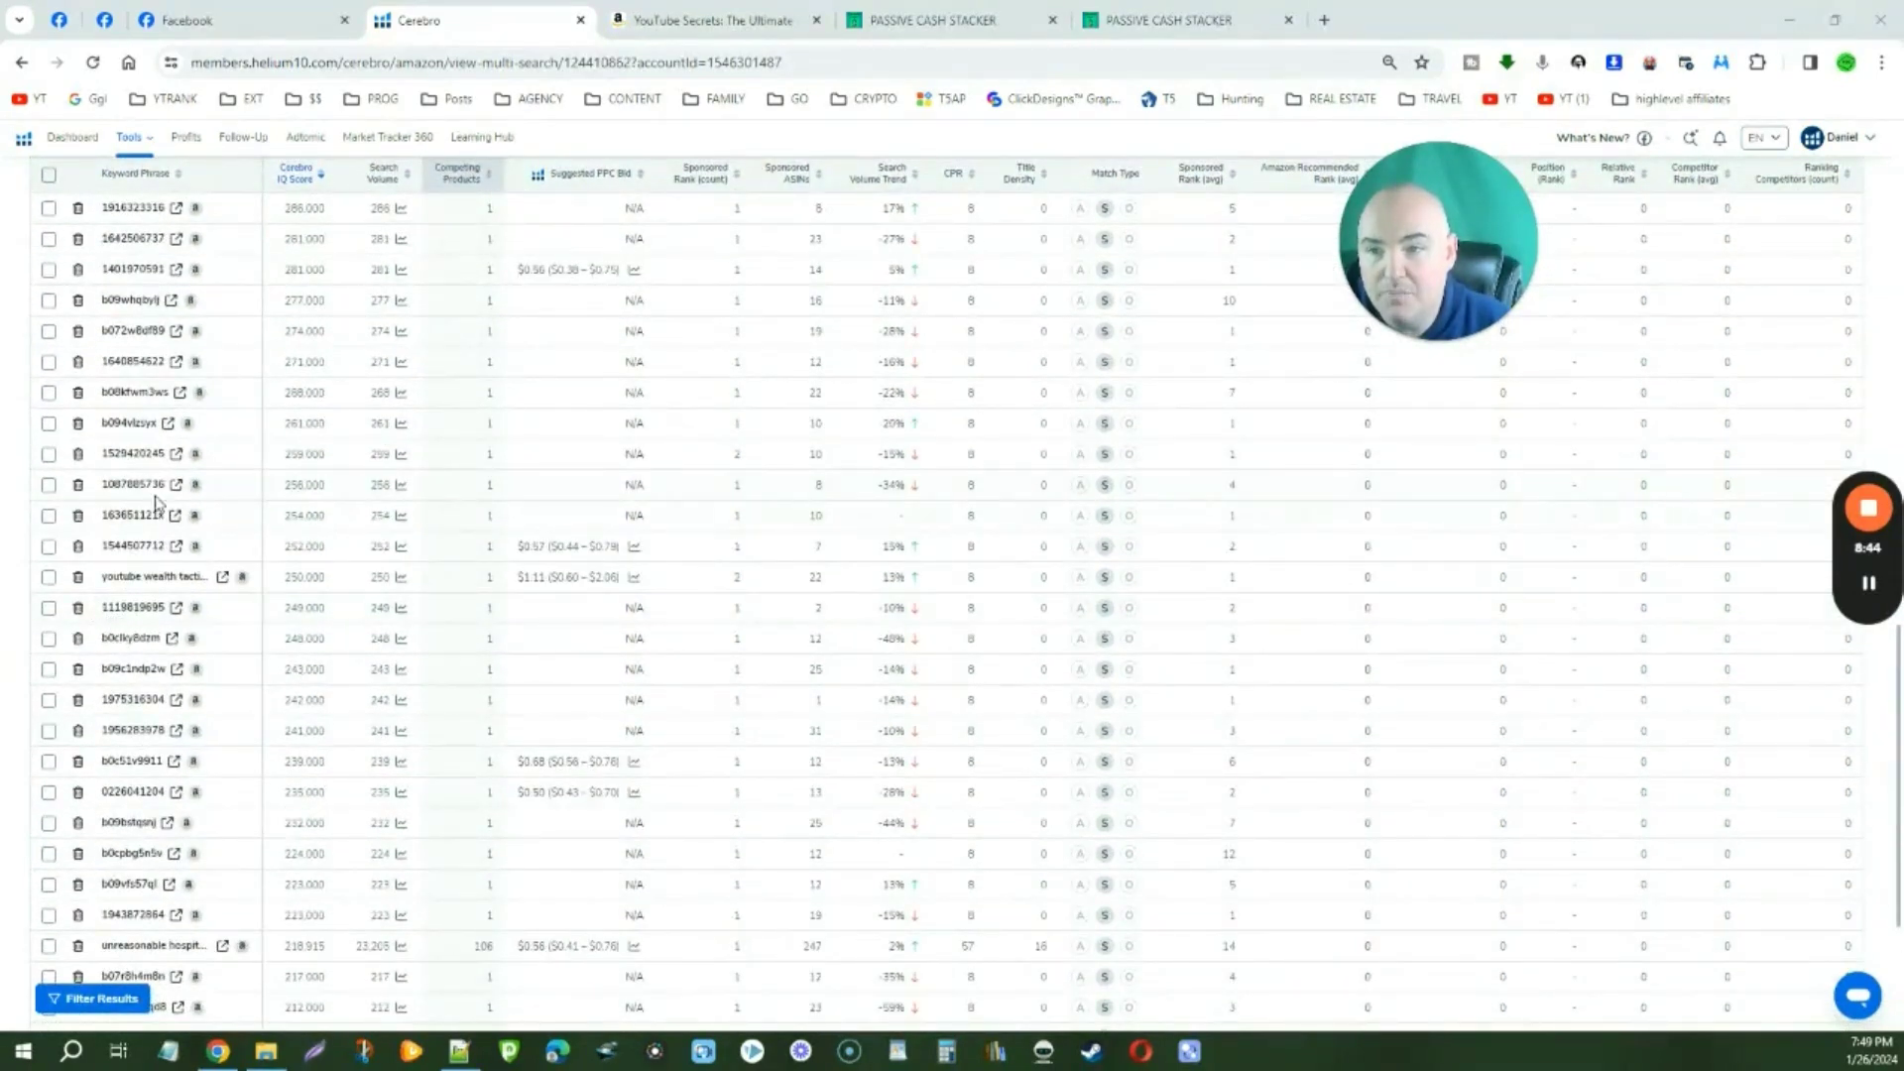
{"action": "mouse_move", "coordinate": [164, 576]}
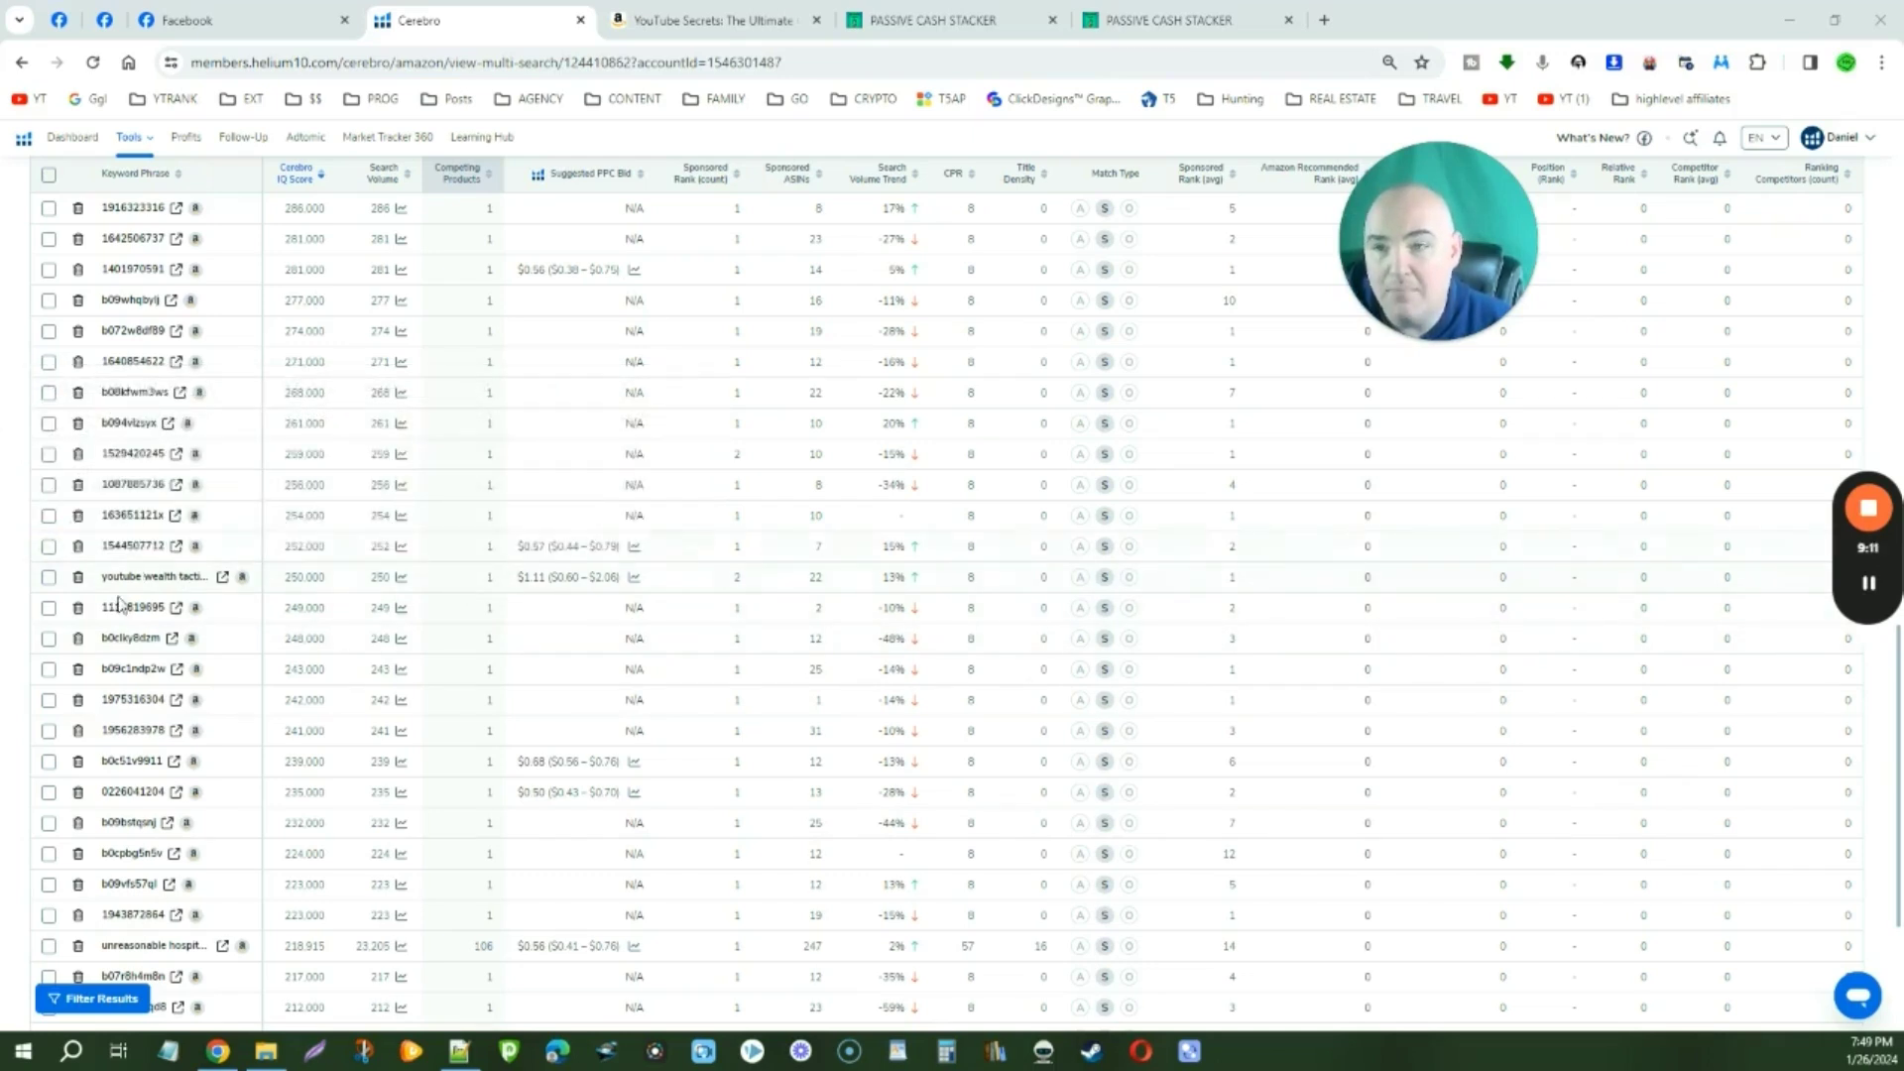
{"action": "scroll", "coordinate": [149, 573], "scroll_direction": "down", "scroll_amount": 3}
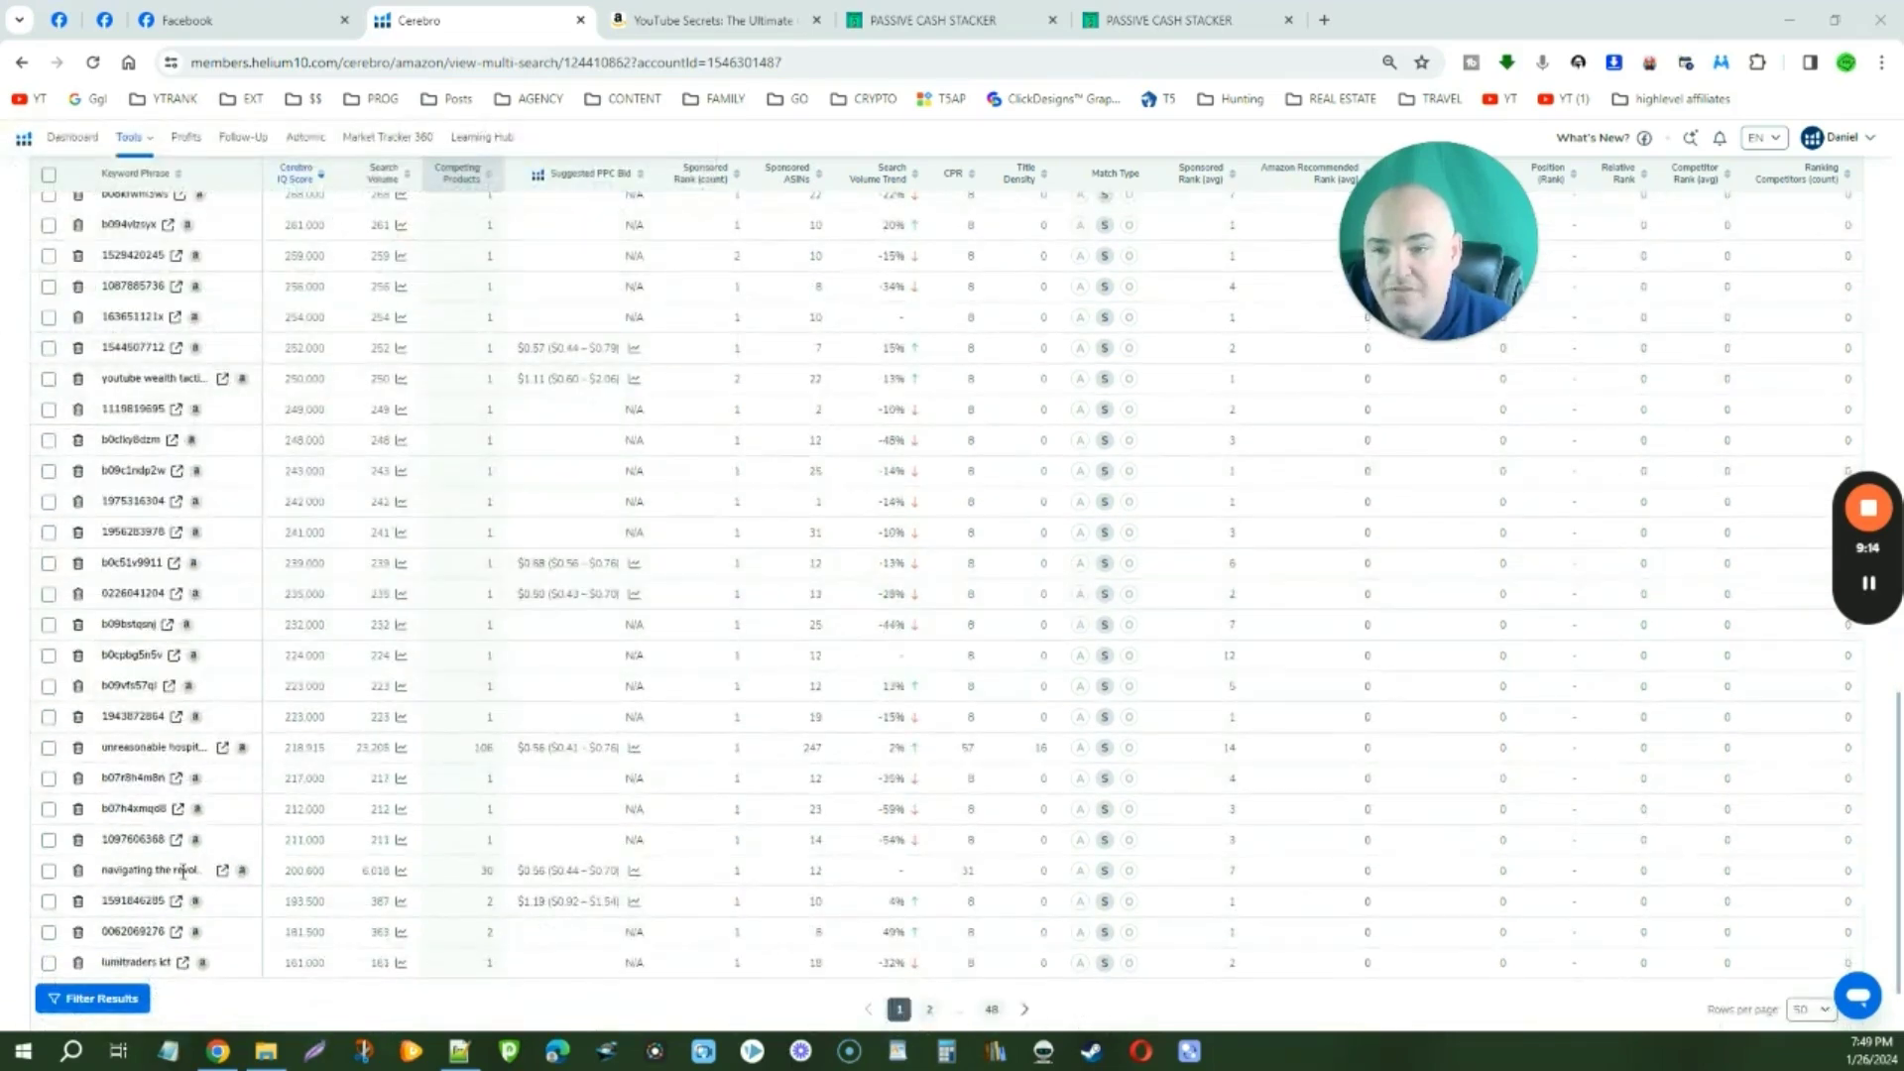
{"action": "mouse_move", "coordinate": [156, 833]}
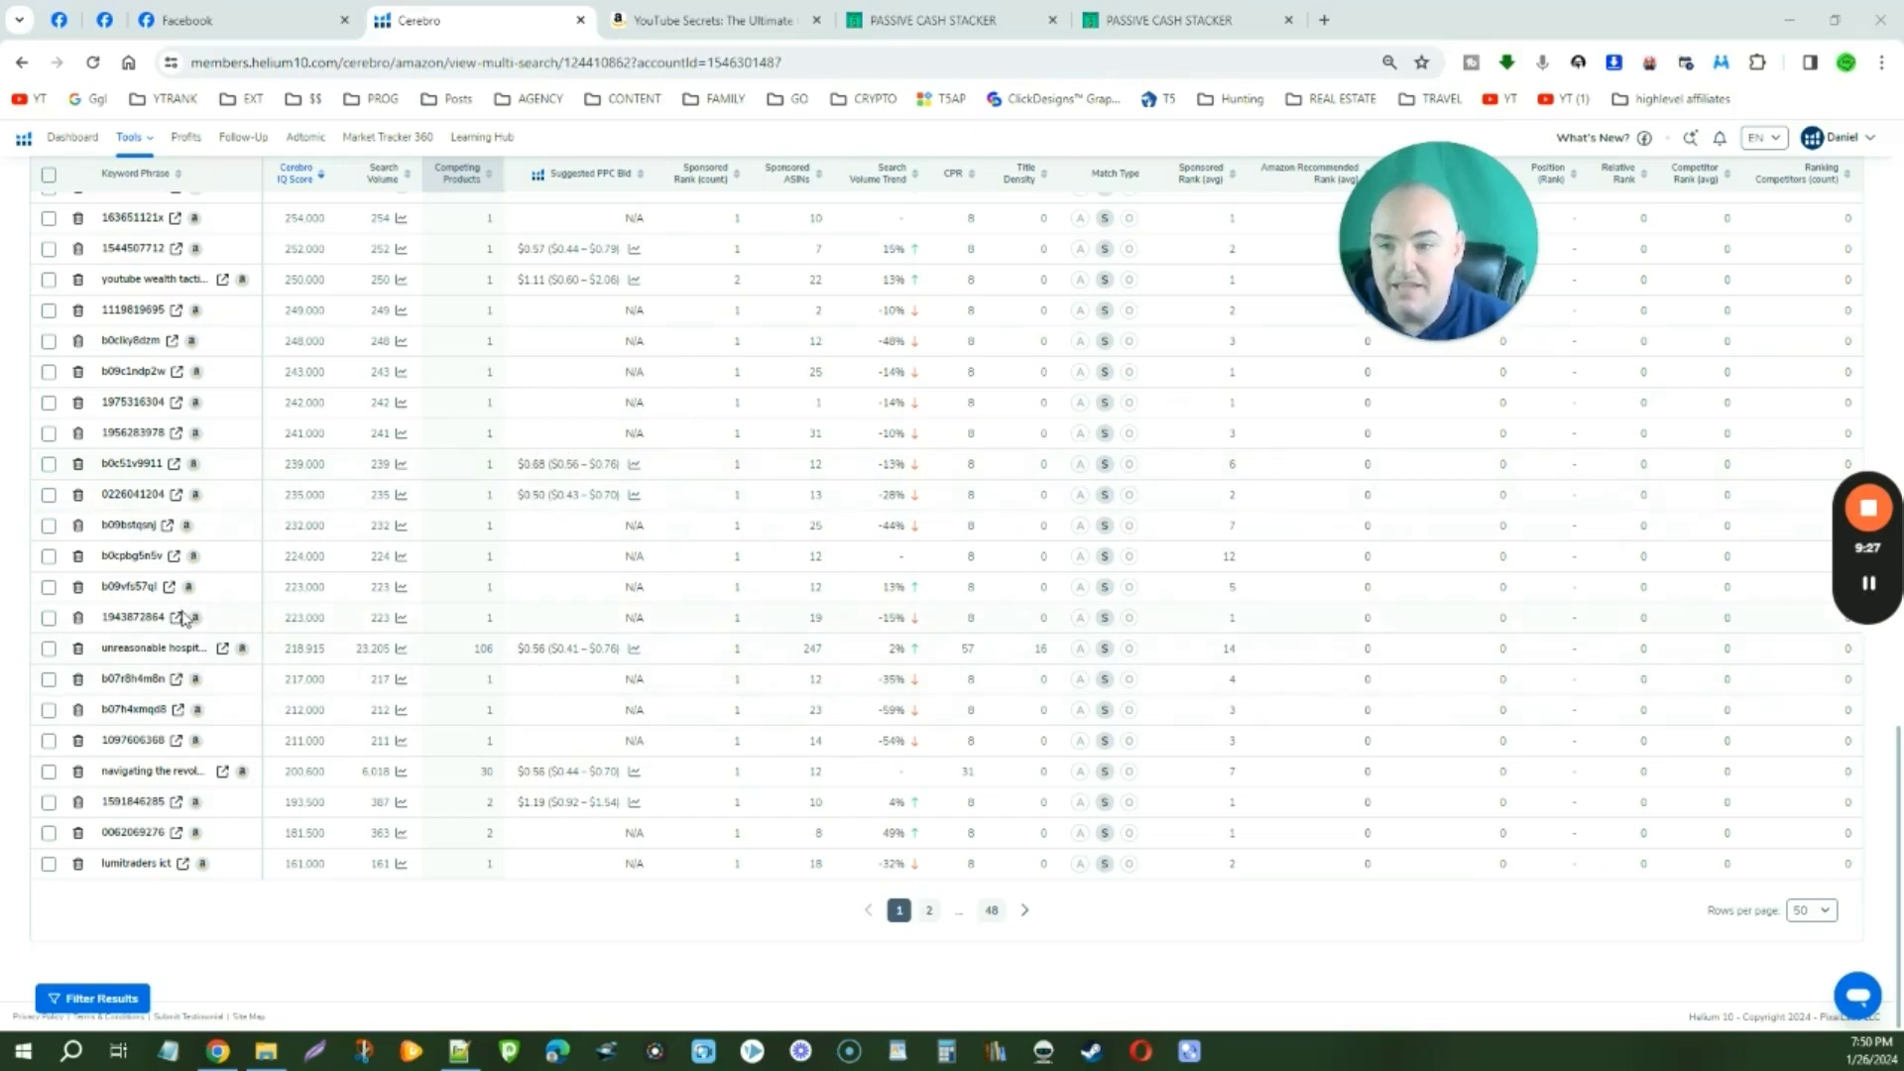
{"action": "left_click", "coordinate": [928, 910]}
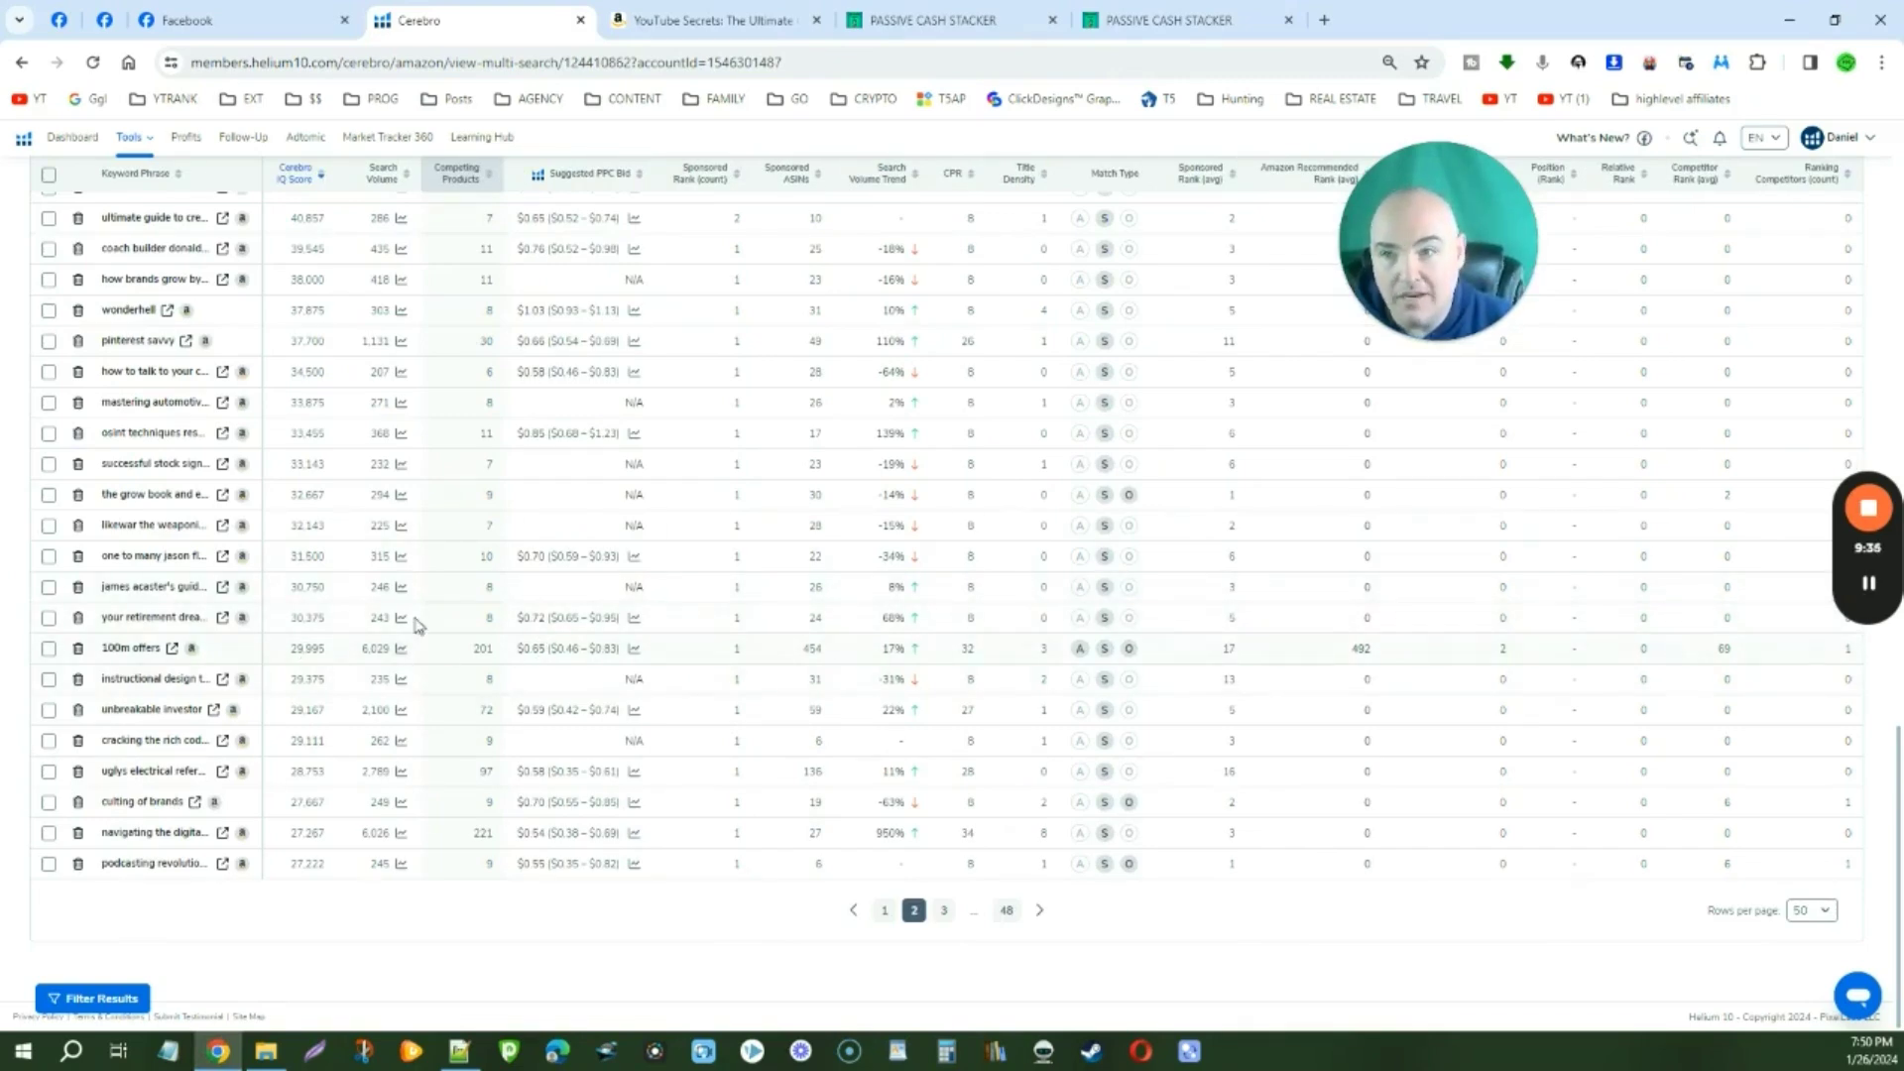
- Filter the keywords to phrases containing "youtube"
{"action": "scroll", "coordinate": [270, 598], "scroll_direction": "up", "scroll_amount": 15}
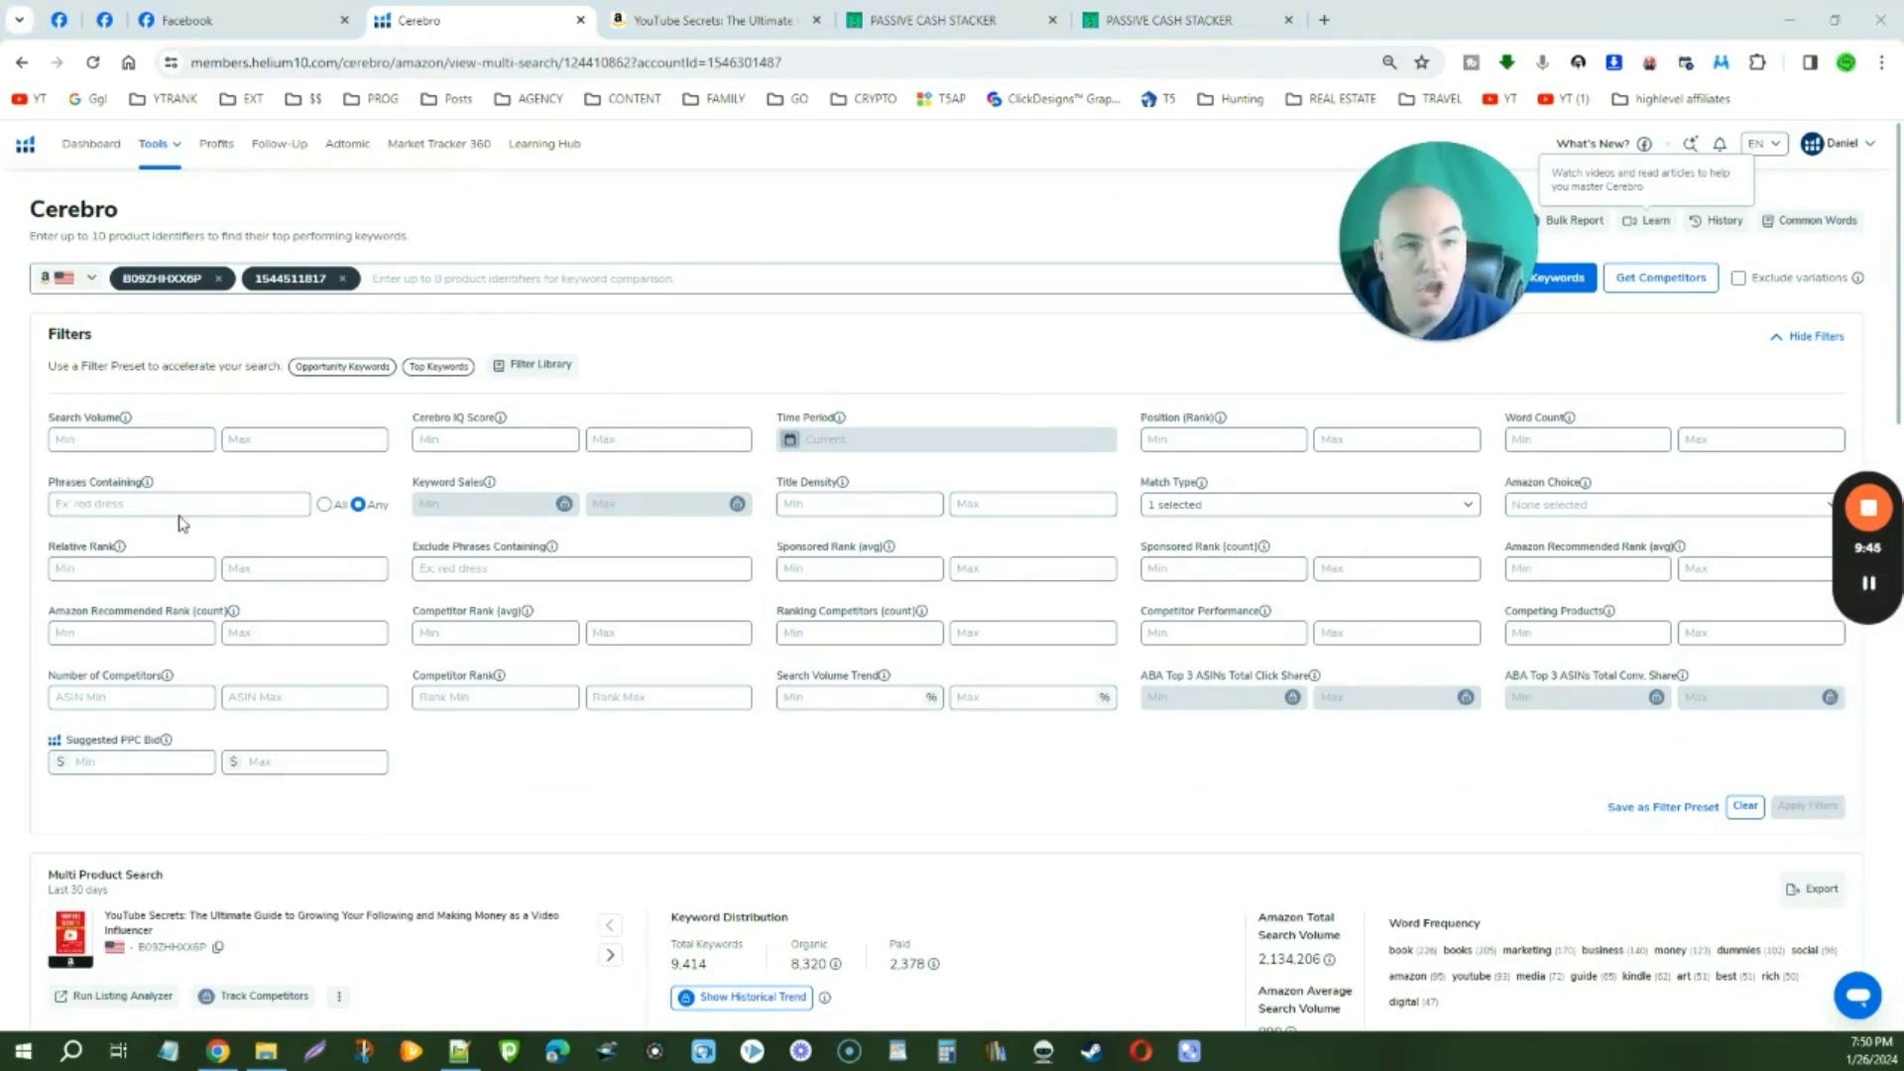
{"action": "left_click", "coordinate": [81, 505]}
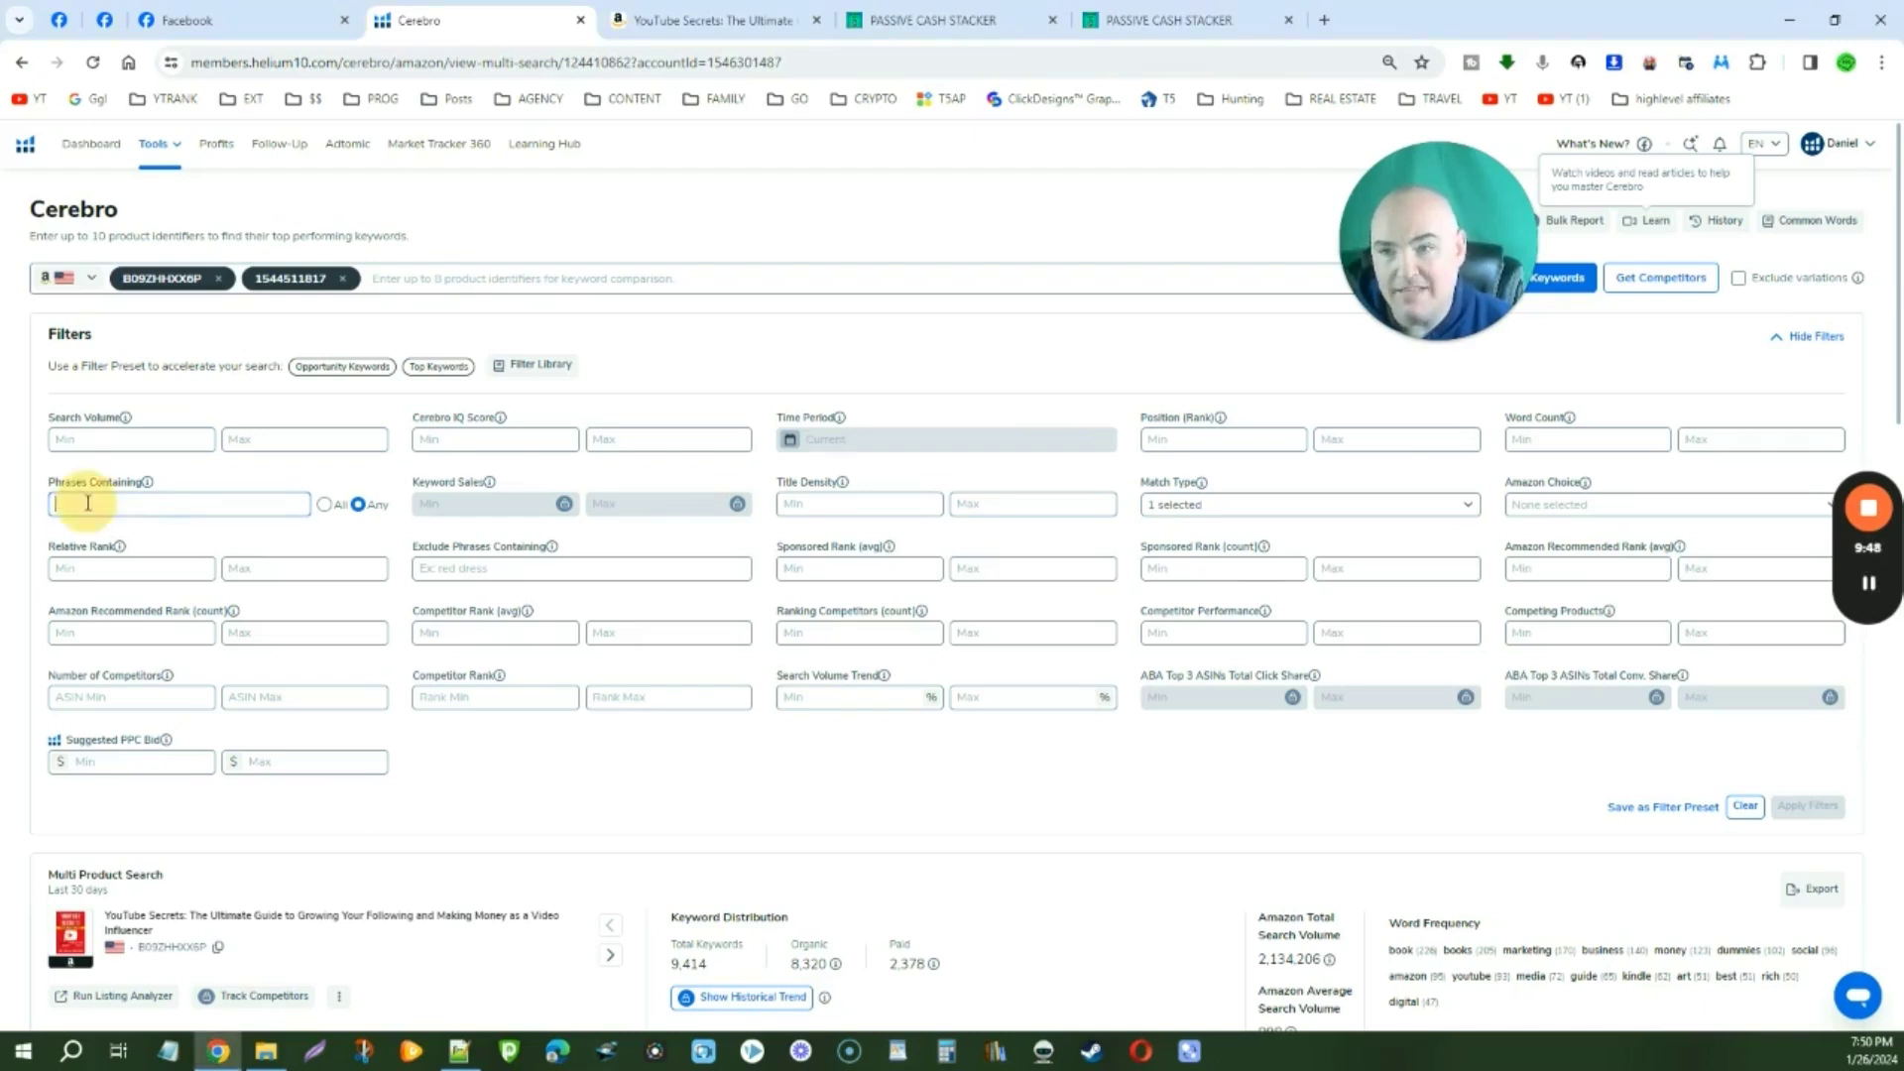
{"action": "type", "text": "youtube"}
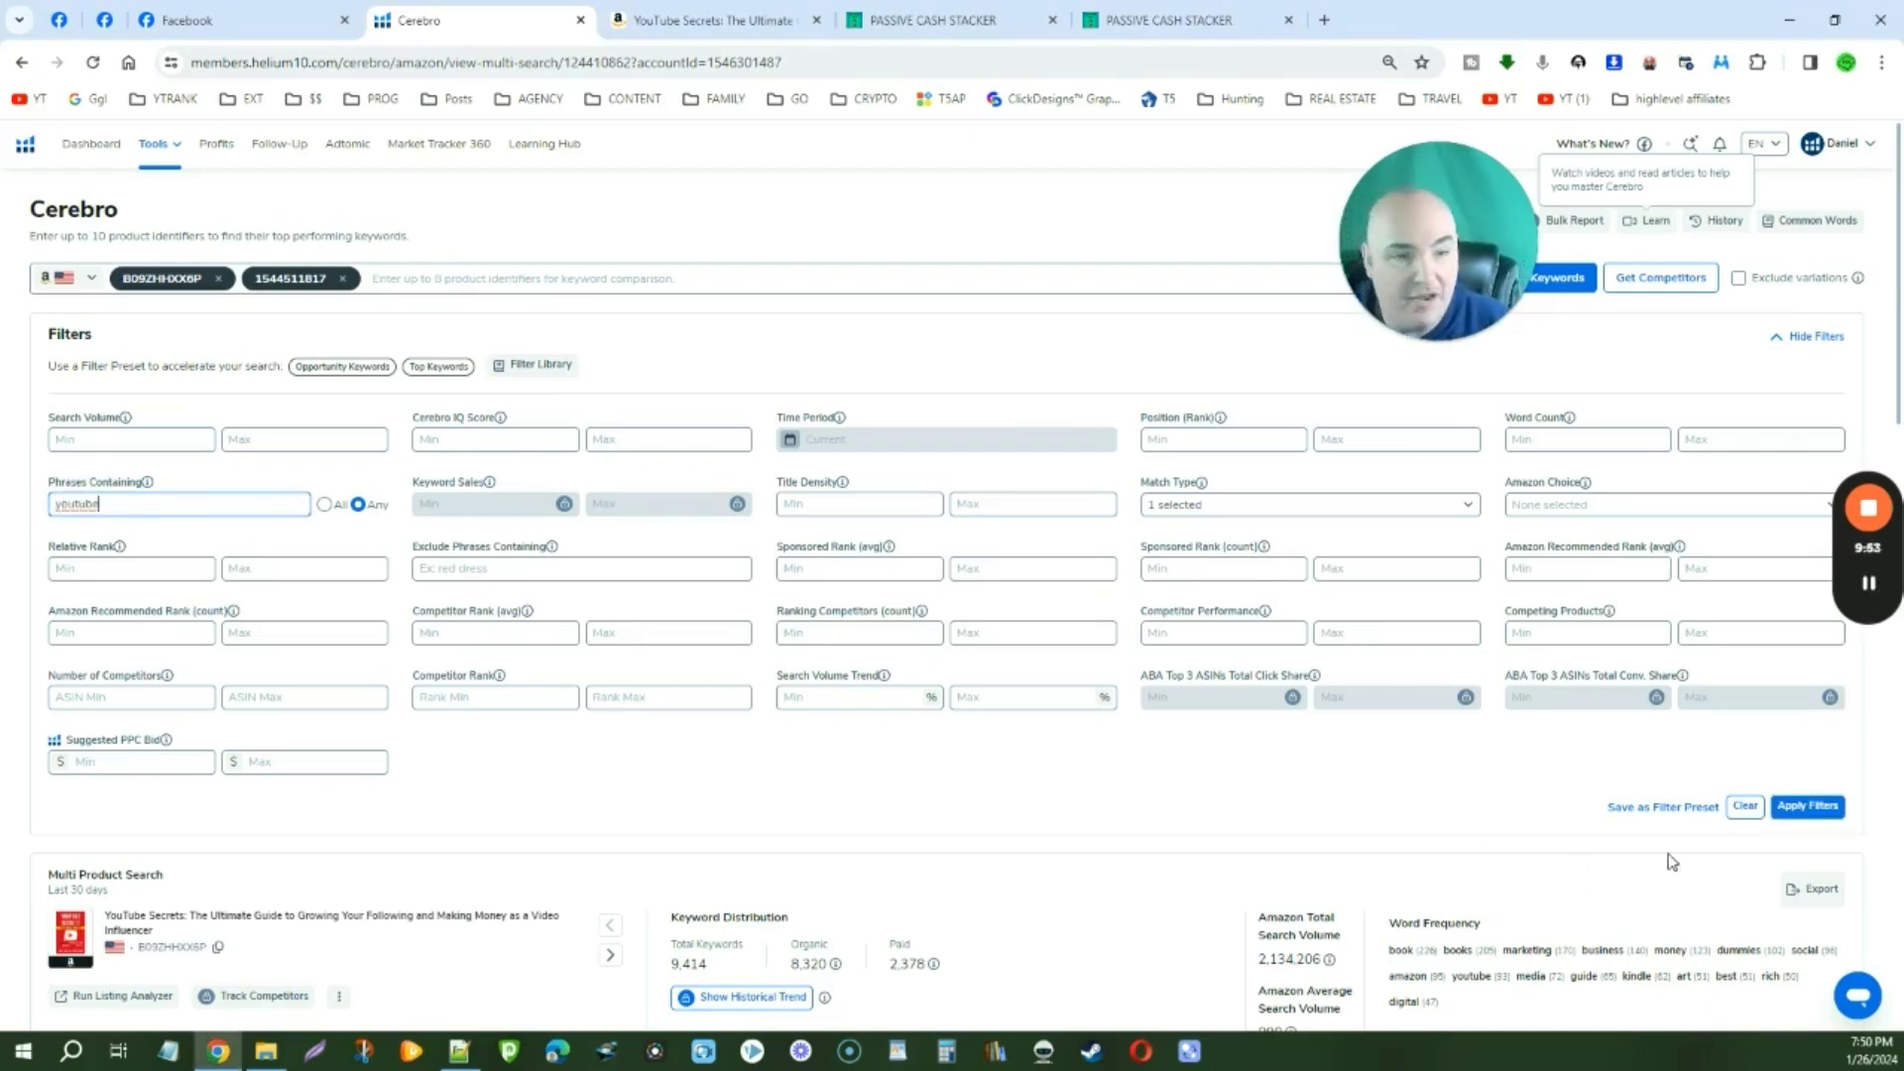
{"action": "left_click", "coordinate": [1818, 809]}
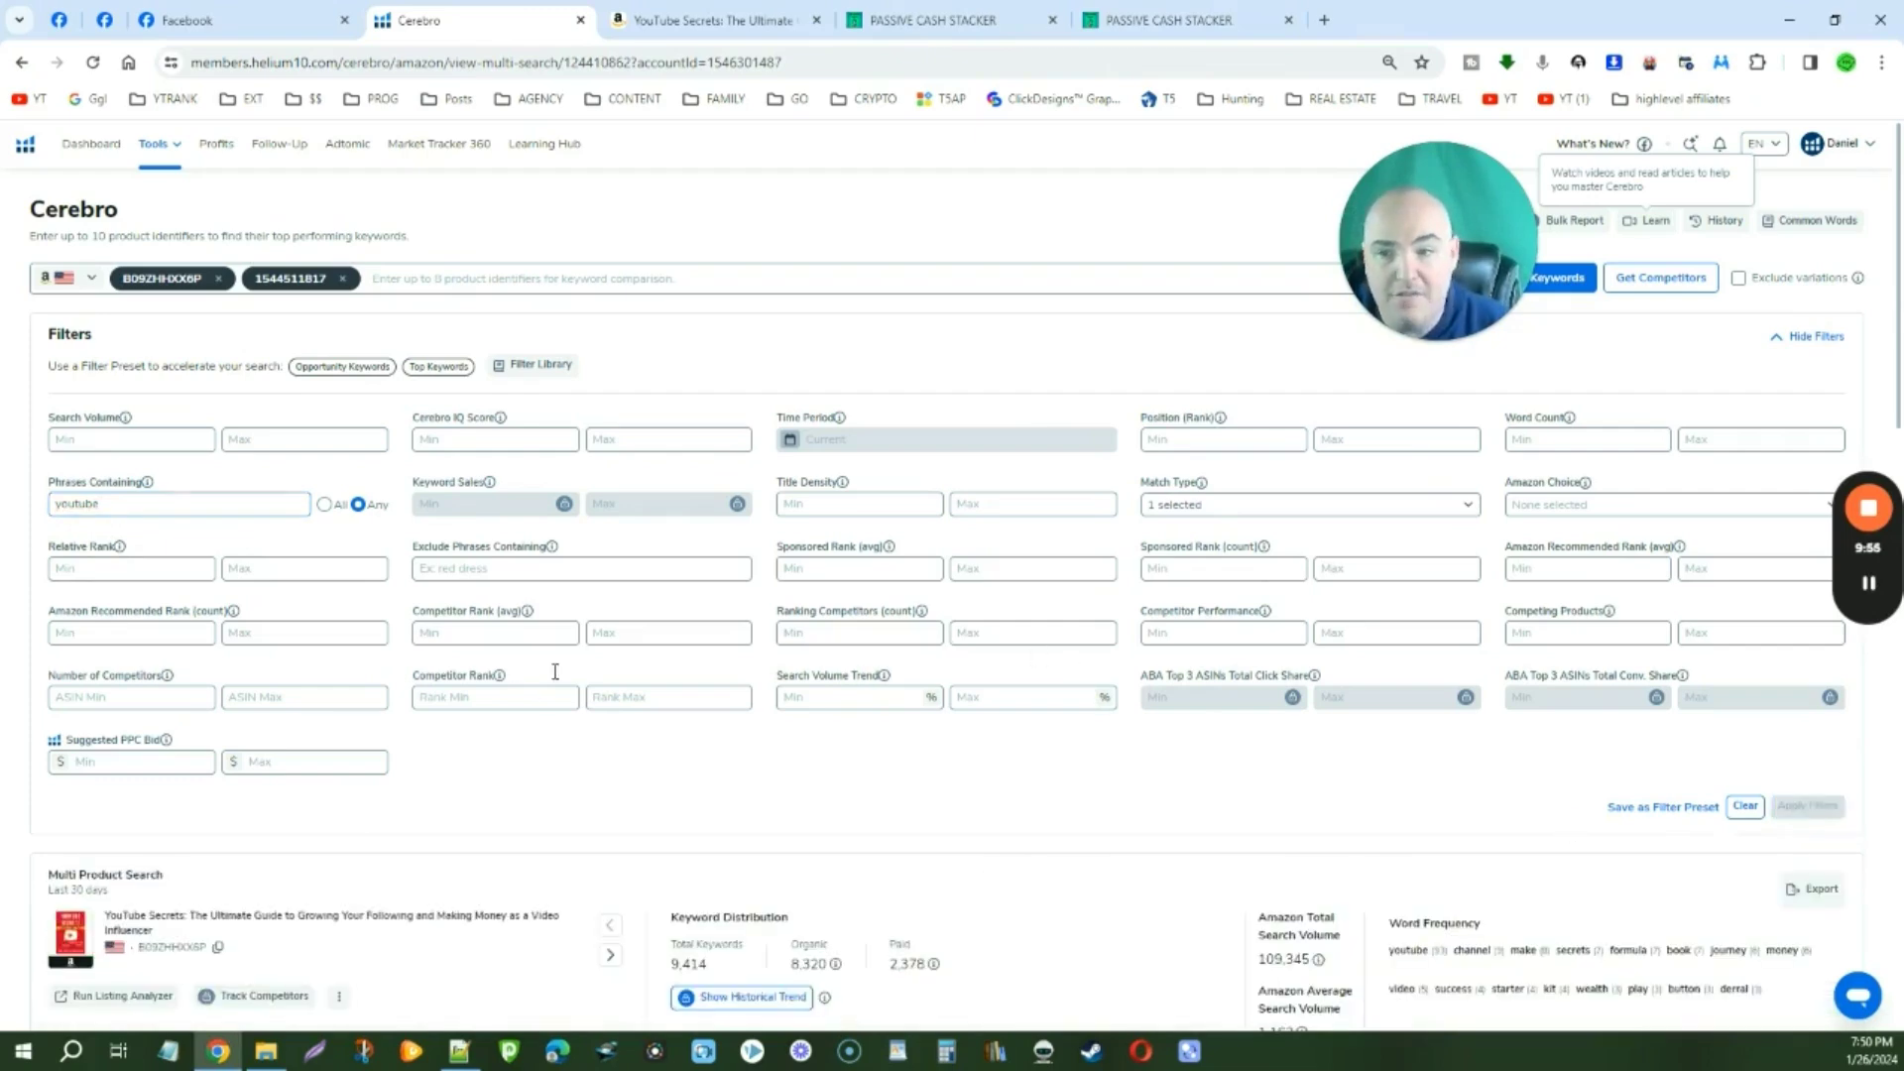
- Widen the Keyword Phrase column in the filtered results to fit the full phrases
{"action": "scroll", "coordinate": [765, 560], "scroll_direction": "down", "scroll_amount": 3}
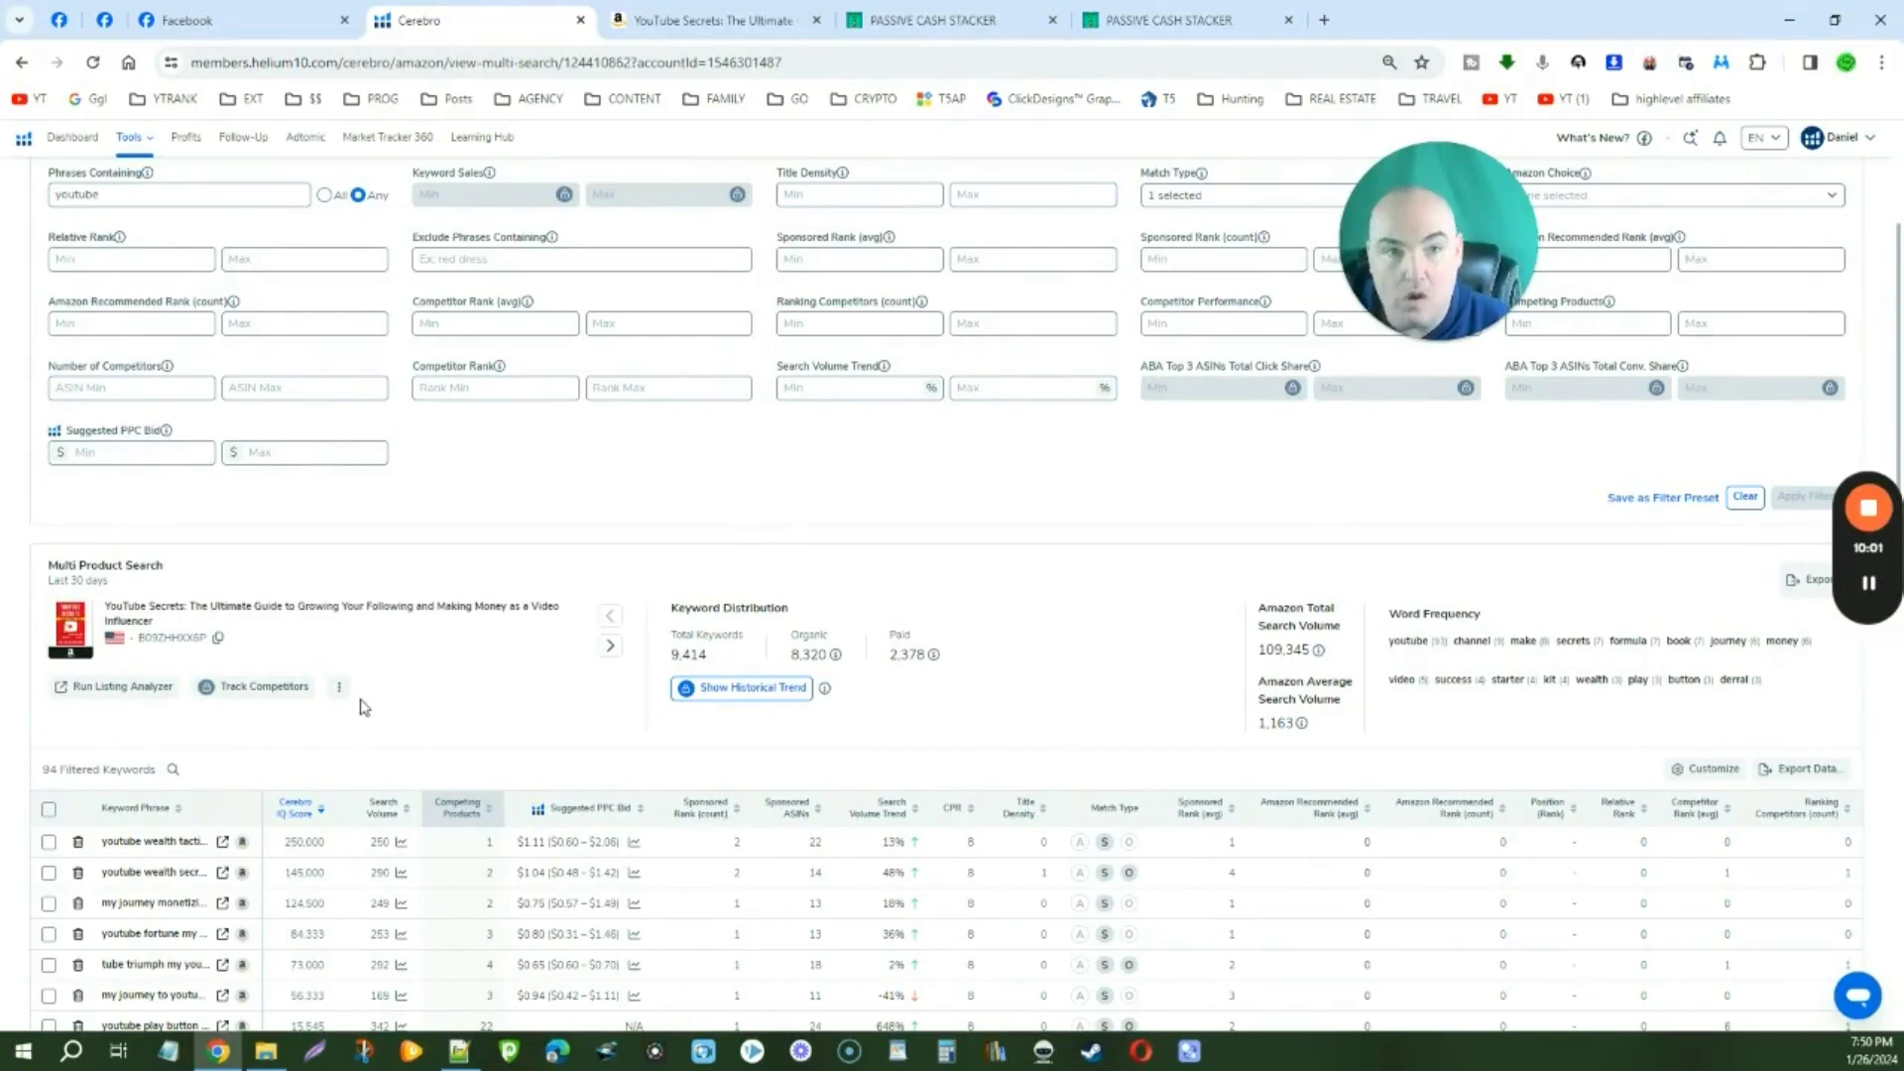
{"action": "scroll", "coordinate": [265, 401], "scroll_direction": "down", "scroll_amount": 4}
{"action": "left_click", "coordinate": [283, 407]}
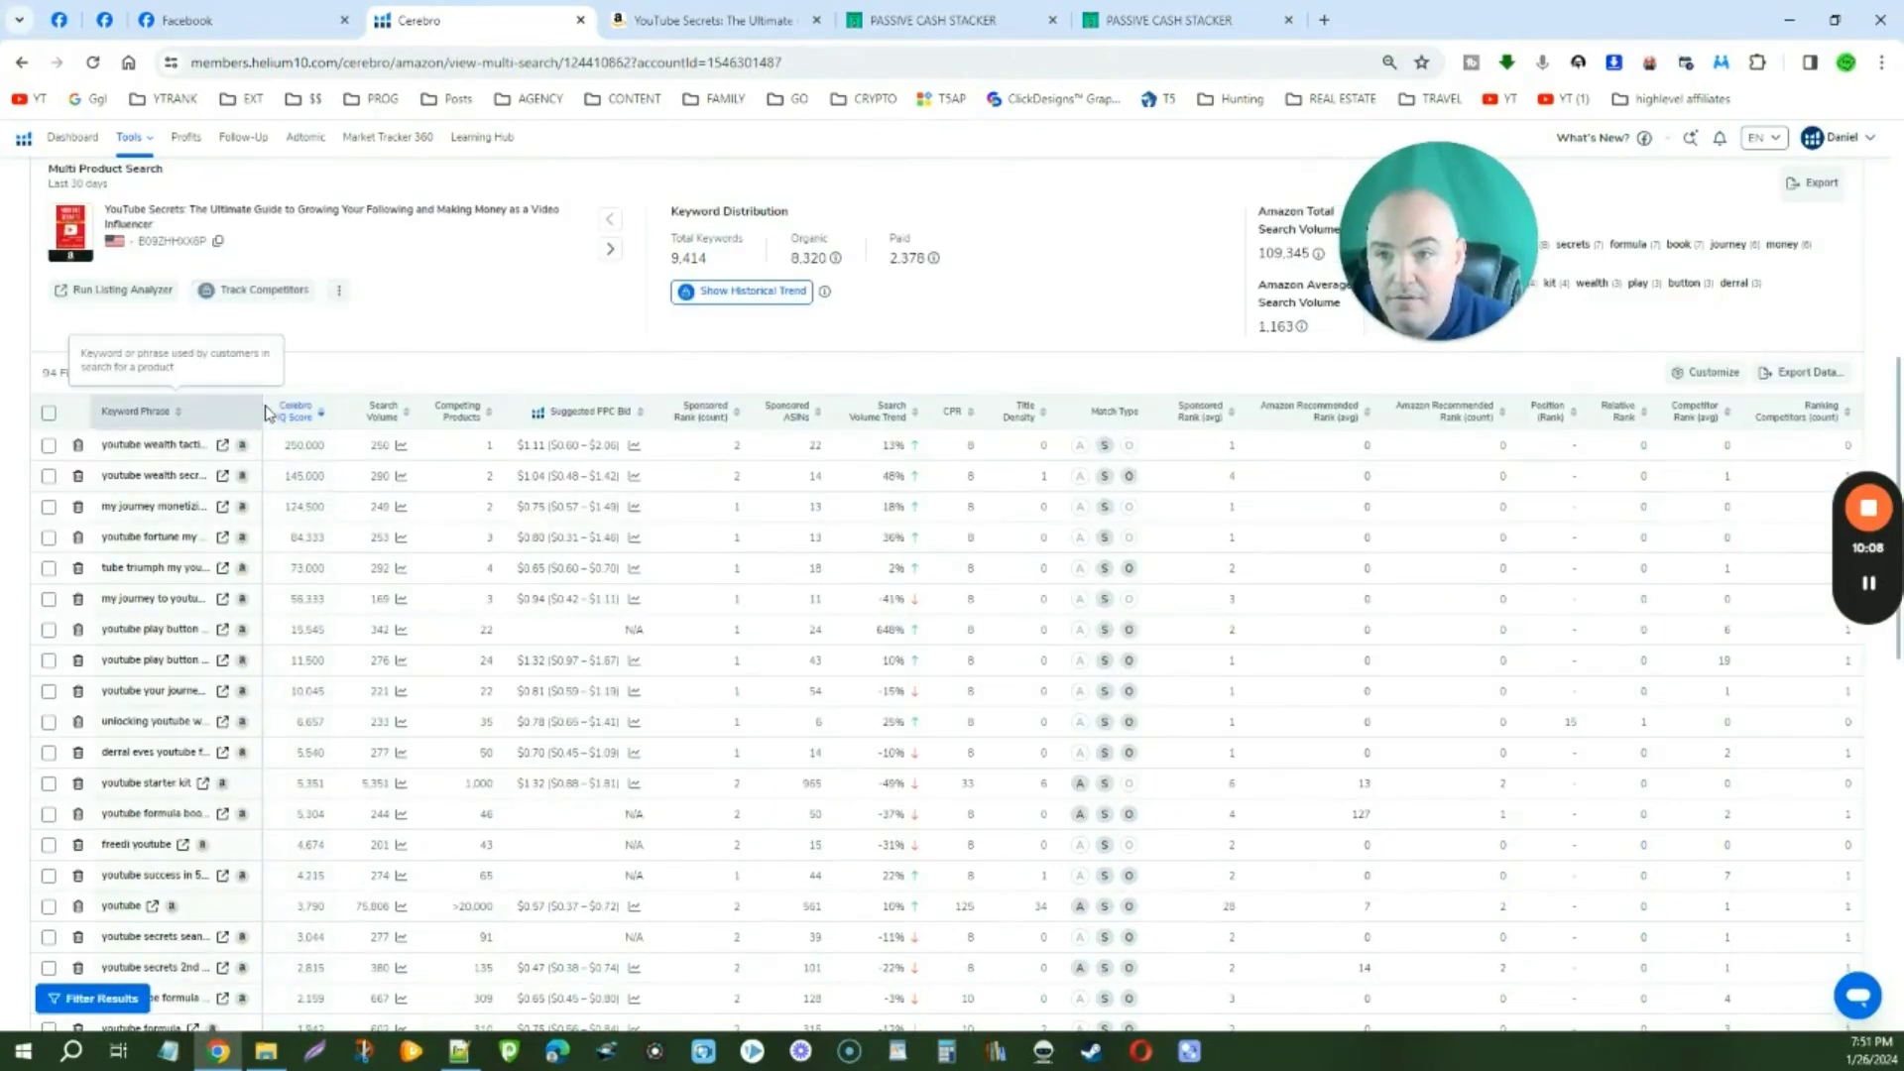
{"action": "left_click_drag", "start_coordinate": [260, 410], "coordinate": [496, 440]}
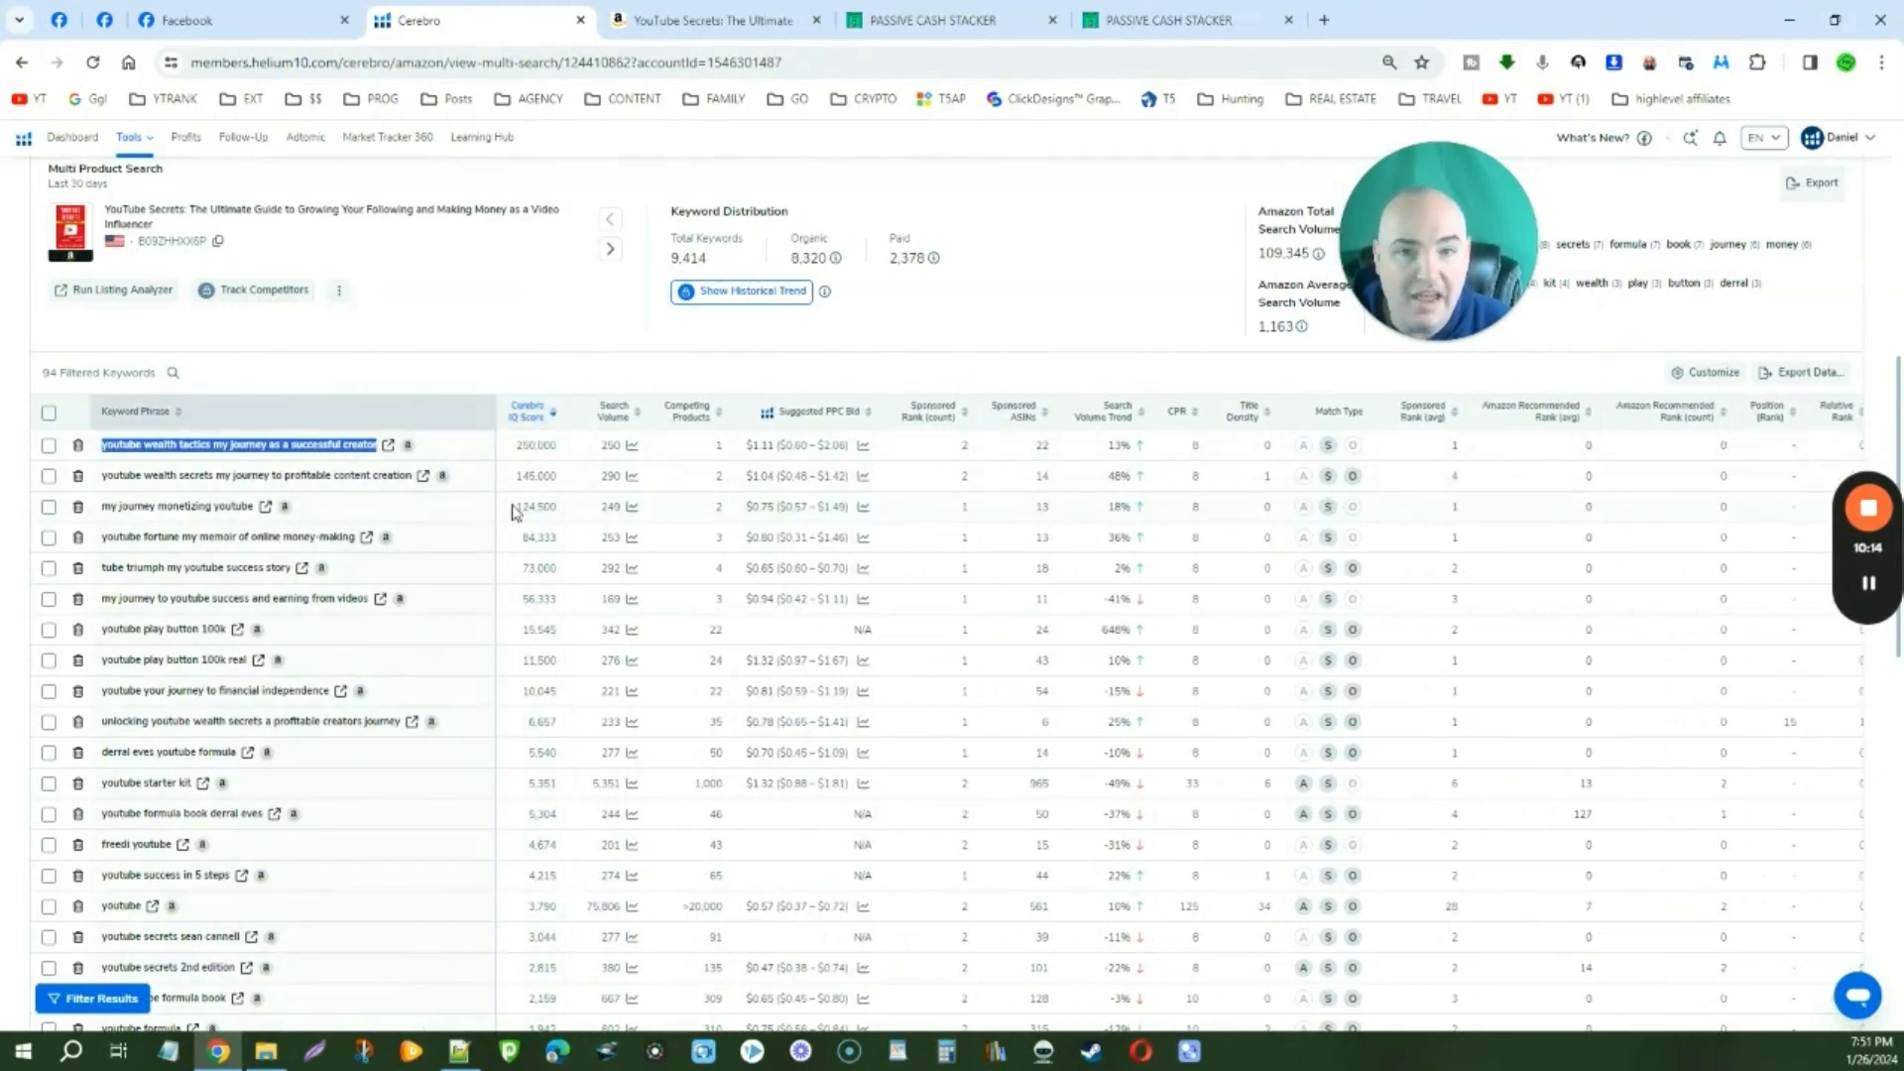
- Examine the YouTube keyword phrases with their search volumes, competing products and suggested PPC bids
{"action": "scroll", "coordinate": [947, 541], "scroll_direction": "down", "scroll_amount": 11}
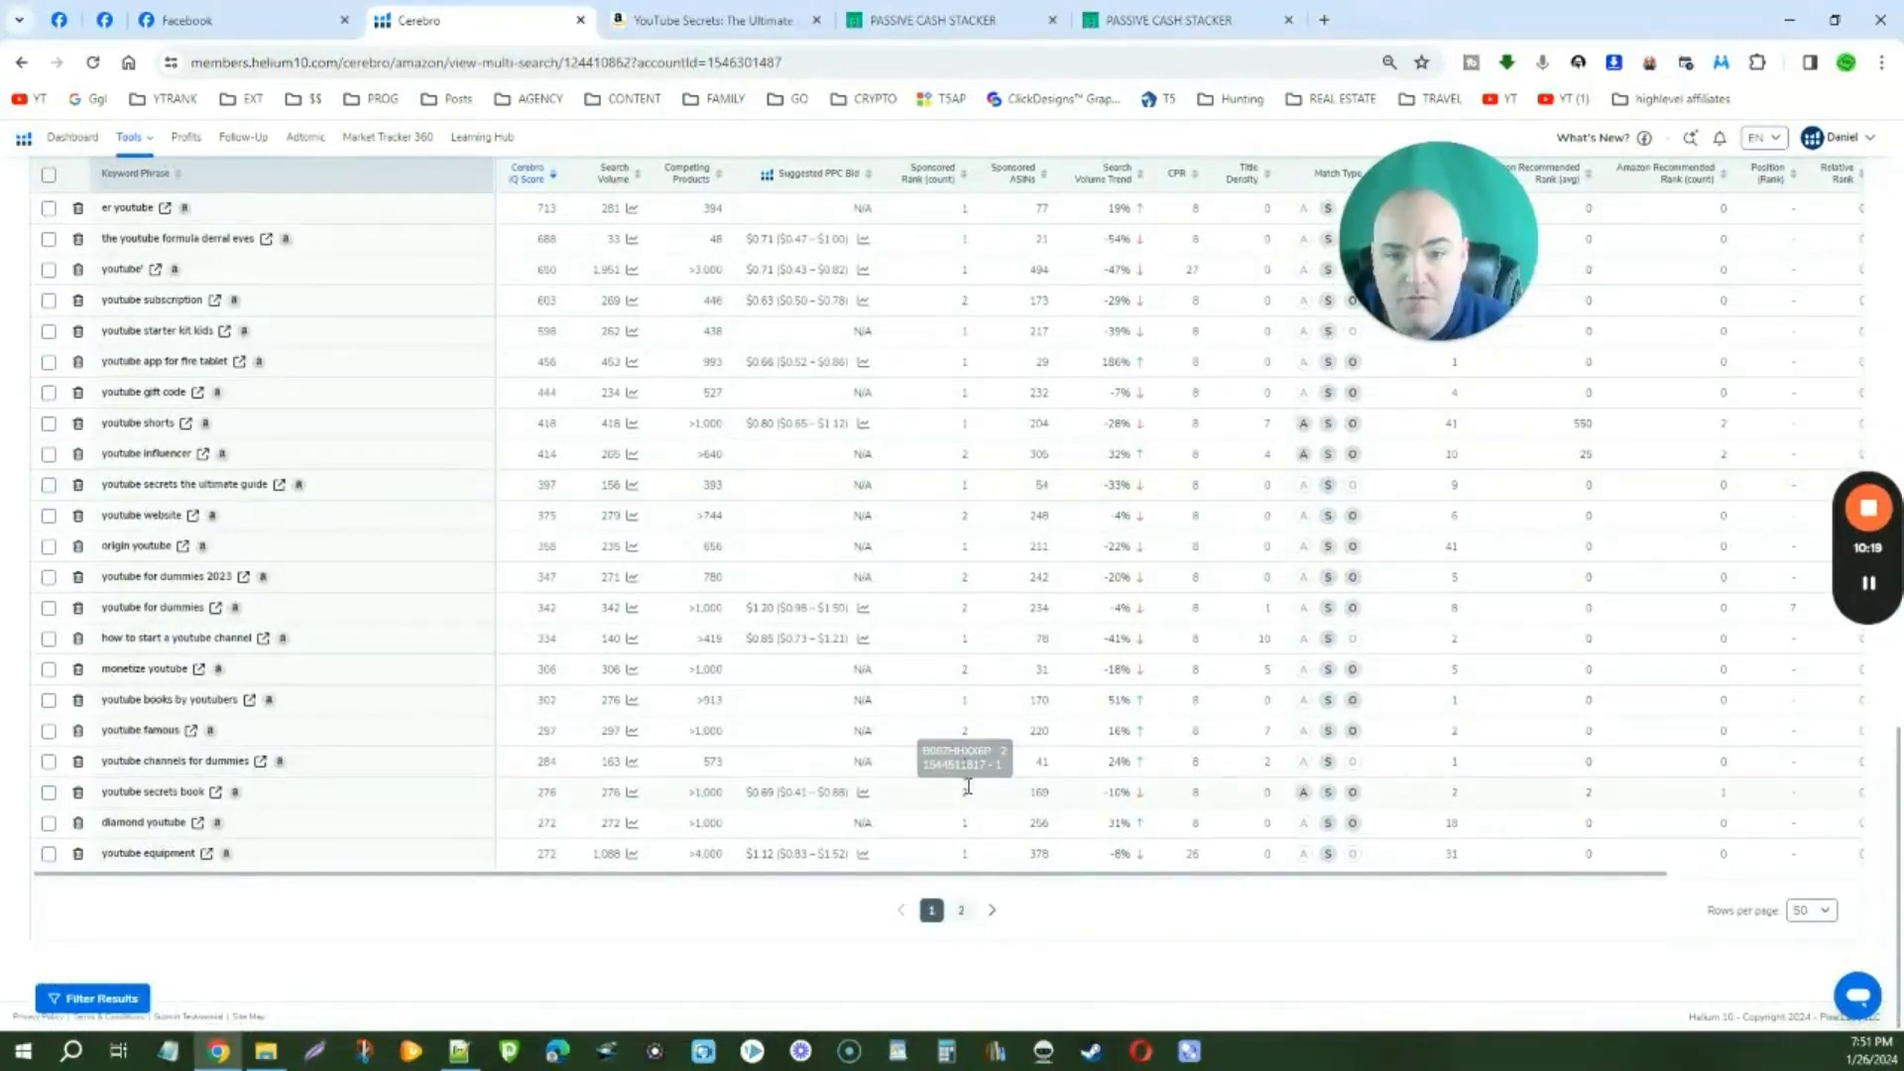
{"action": "scroll", "coordinate": [977, 739], "scroll_direction": "up", "scroll_amount": 12}
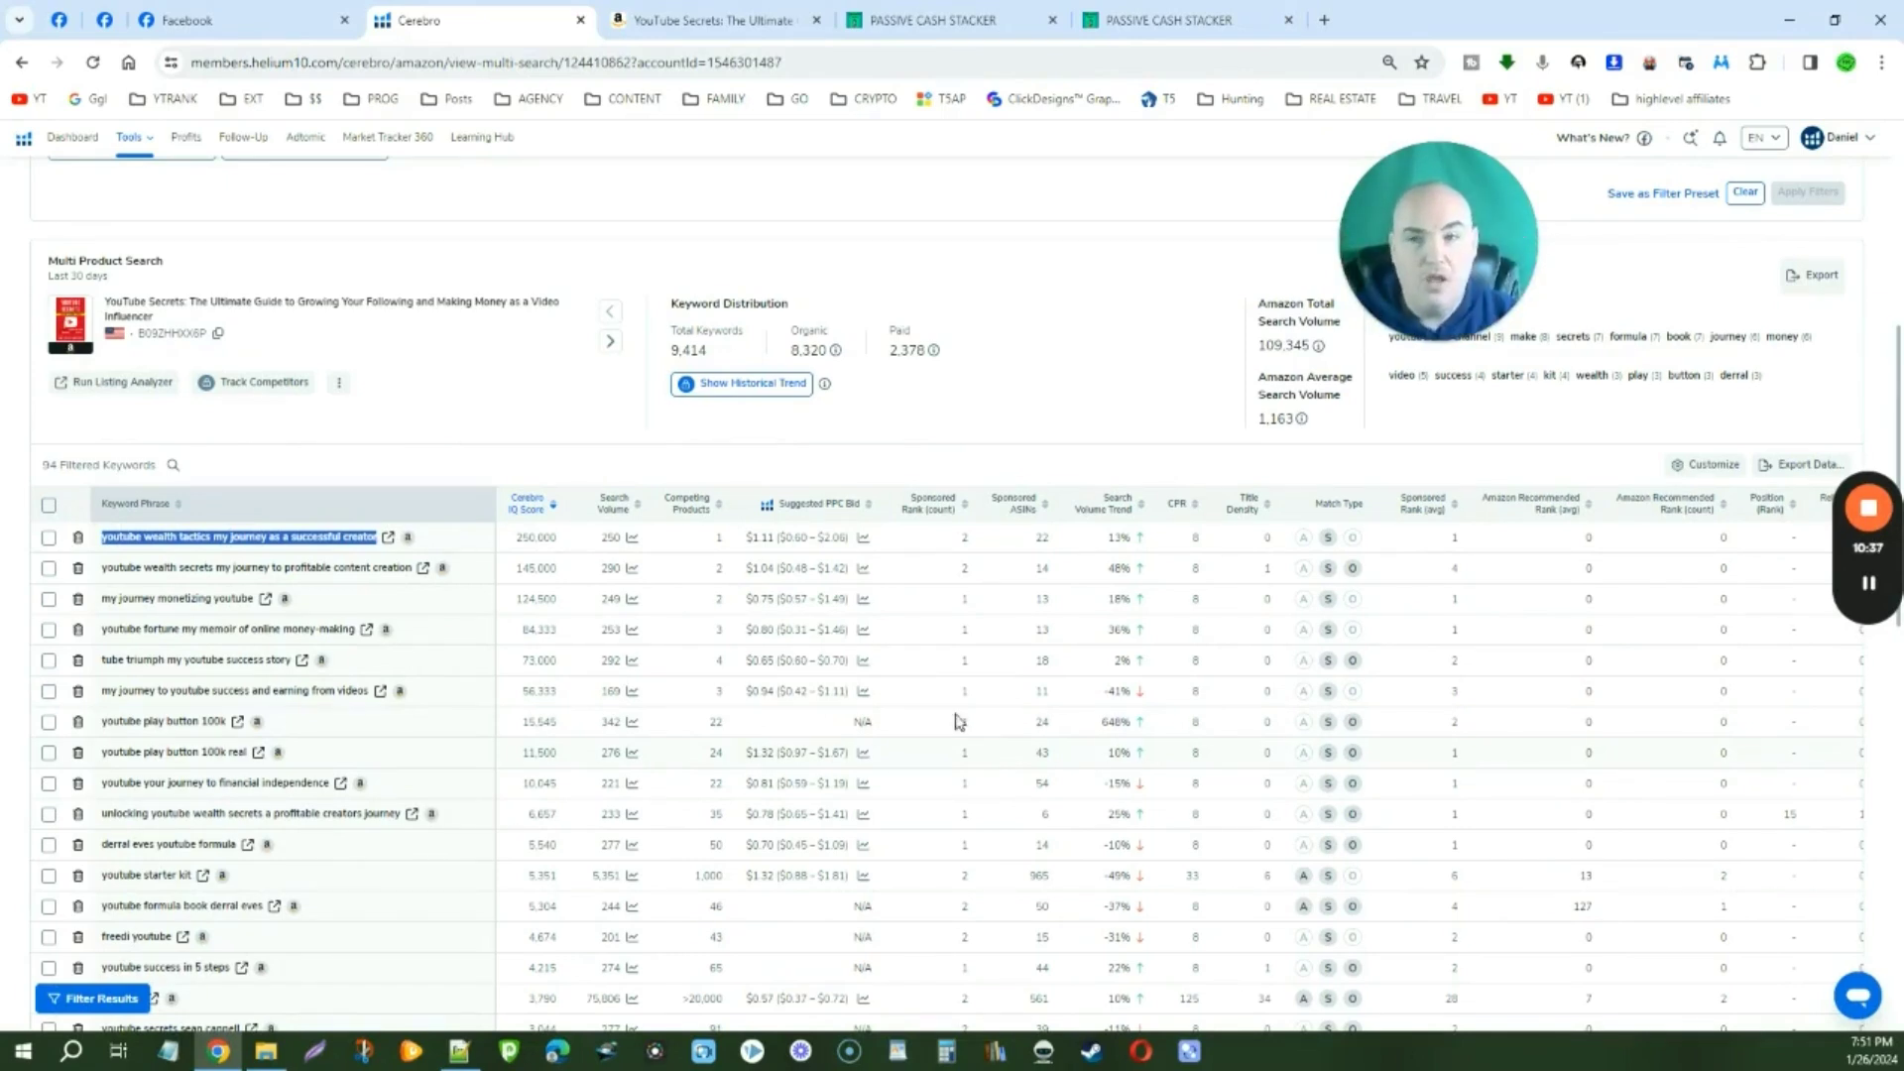
{"action": "scroll", "coordinate": [421, 519], "scroll_direction": "up", "scroll_amount": 5}
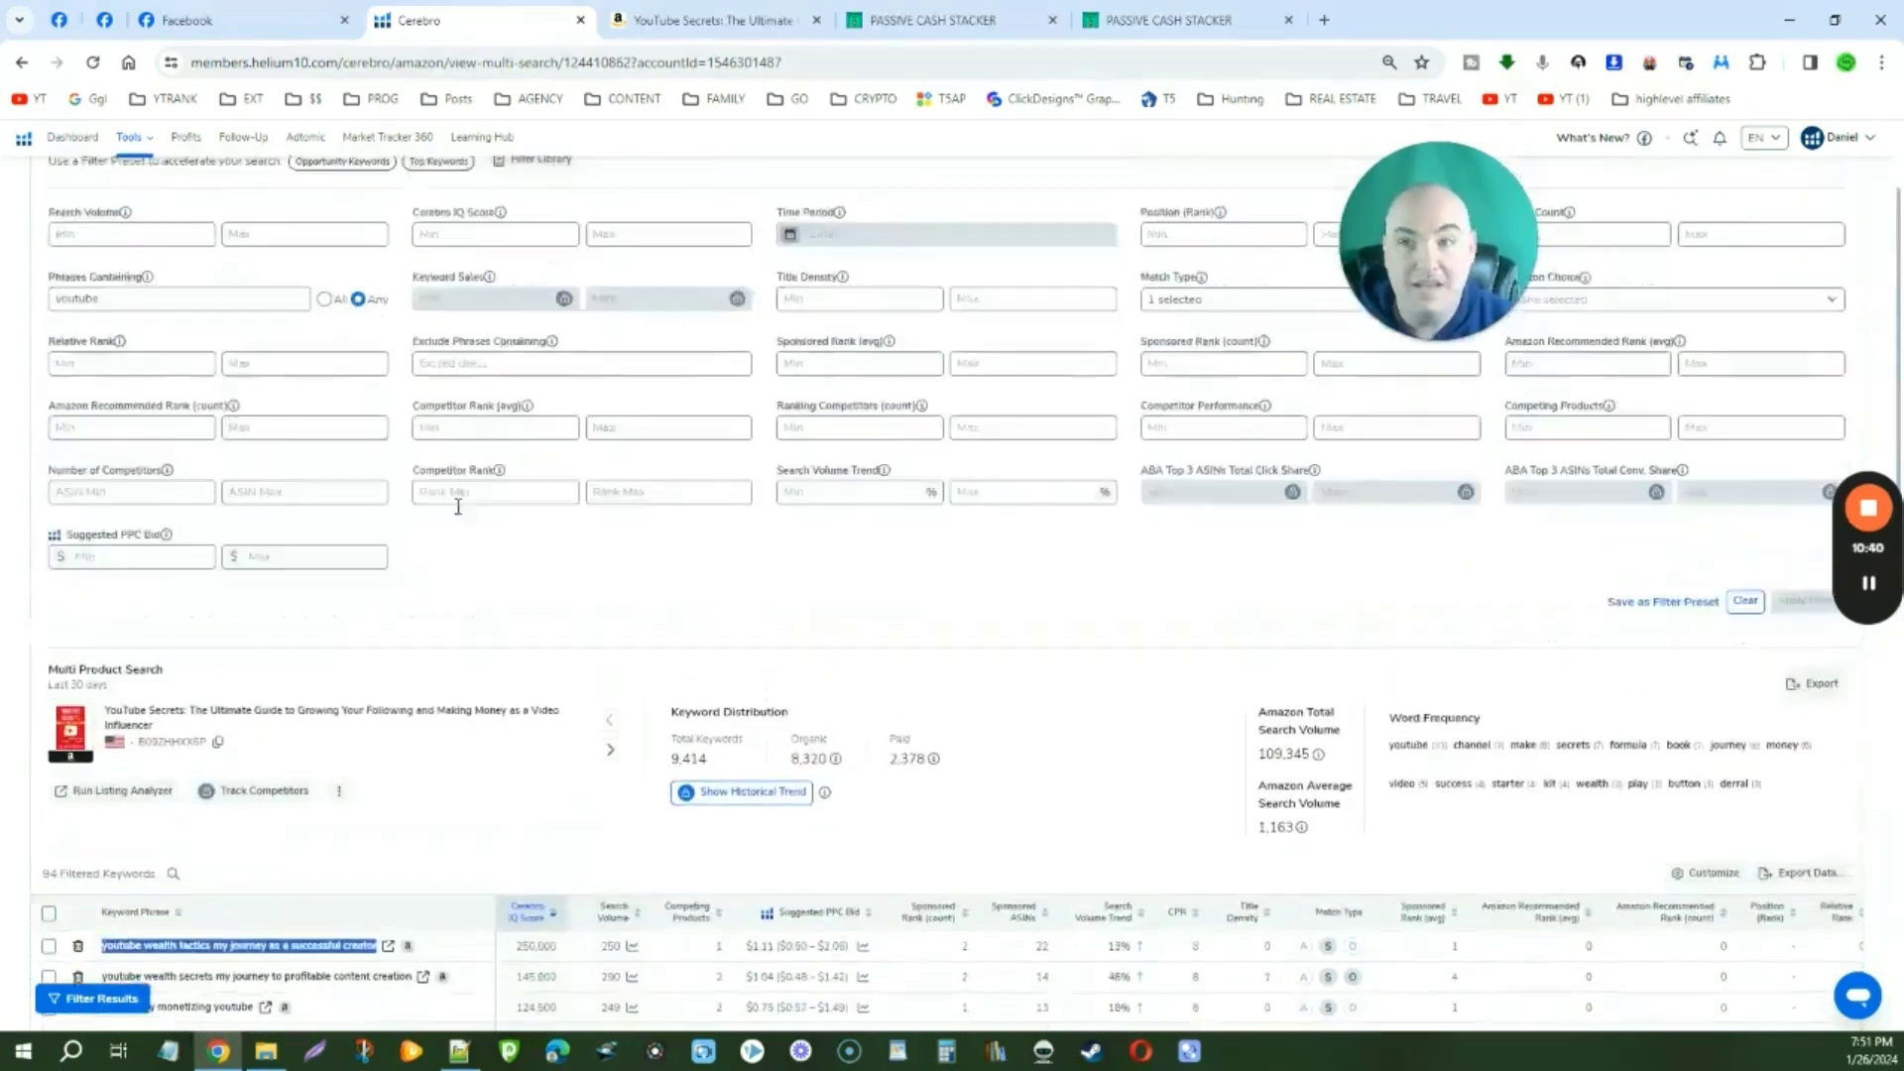
{"action": "scroll", "coordinate": [142, 409], "scroll_direction": "down", "scroll_amount": 7}
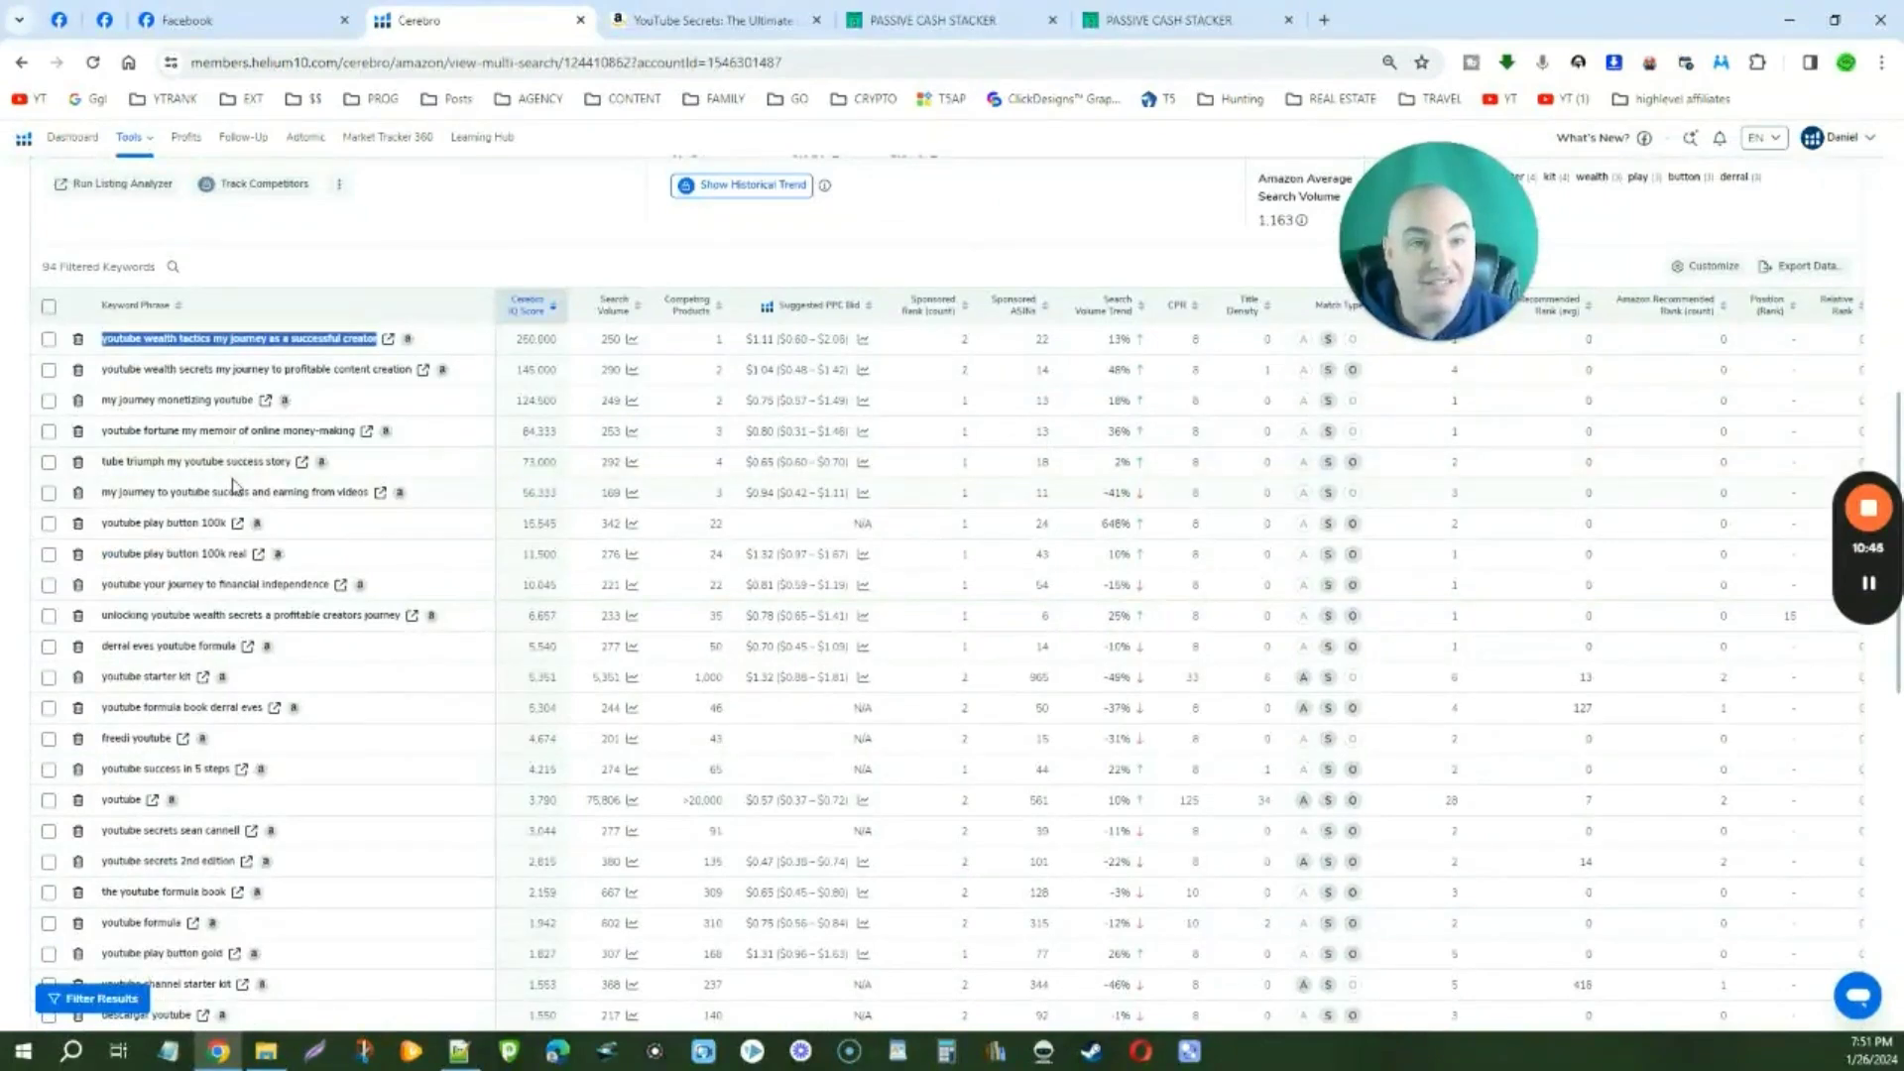
{"action": "scroll", "coordinate": [142, 369], "scroll_direction": "down", "scroll_amount": 2}
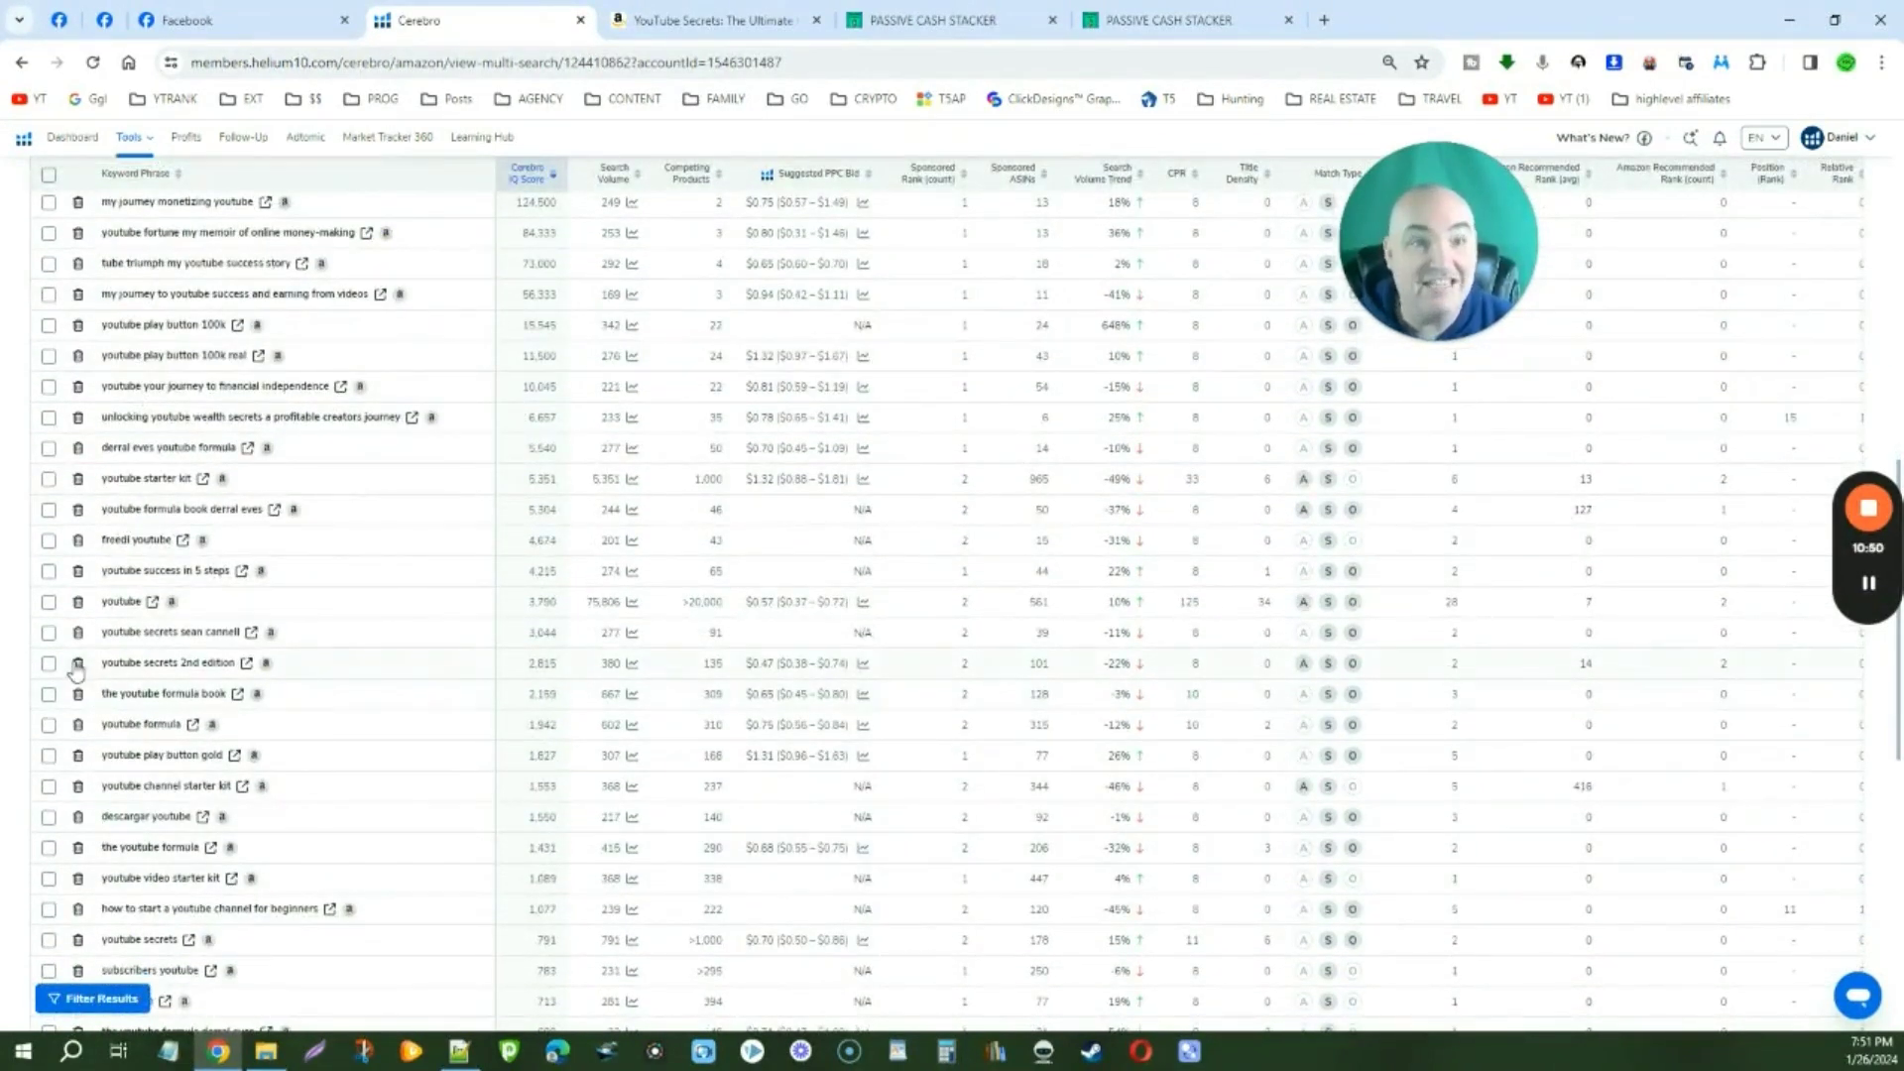
{"action": "scroll", "coordinate": [997, 658], "scroll_direction": "down", "scroll_amount": 2}
{"action": "scroll", "coordinate": [997, 658], "scroll_direction": "up", "scroll_amount": 11}
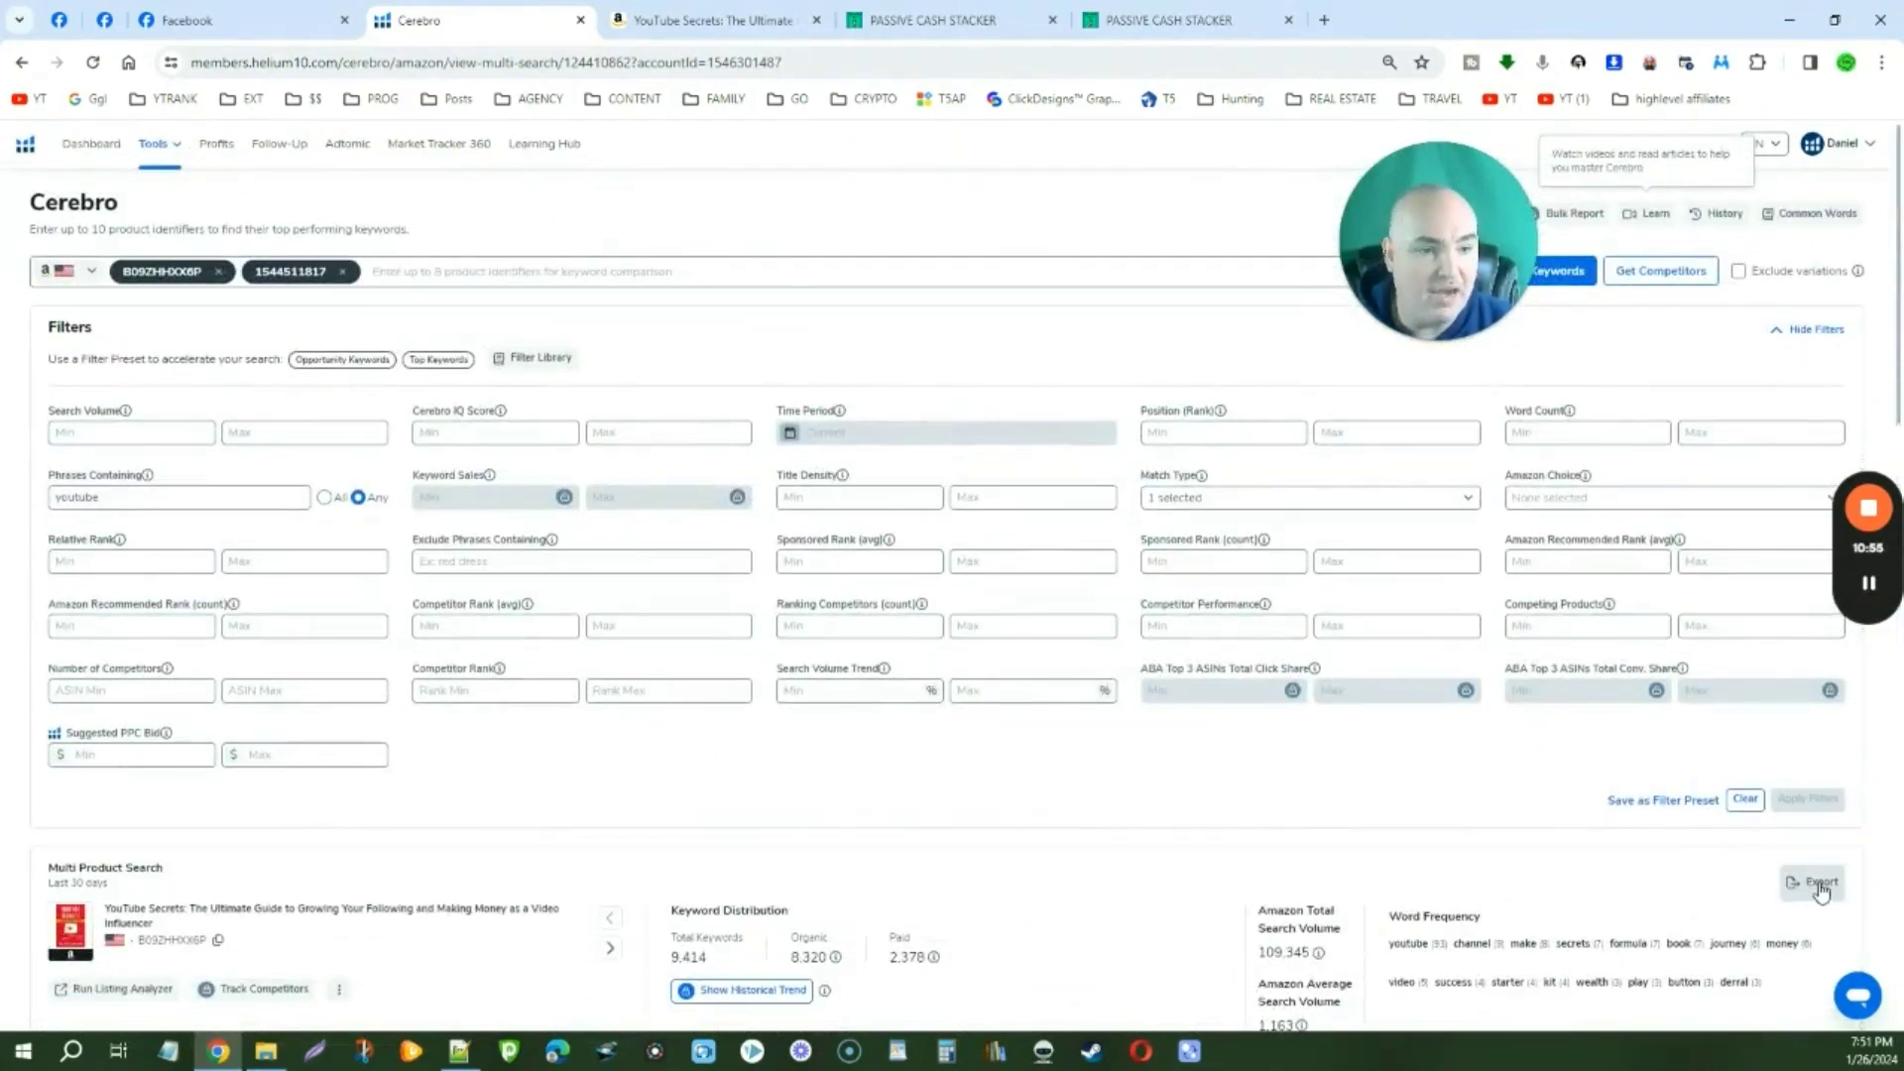
{"action": "scroll", "coordinate": [1326, 770], "scroll_direction": "down", "scroll_amount": 7}
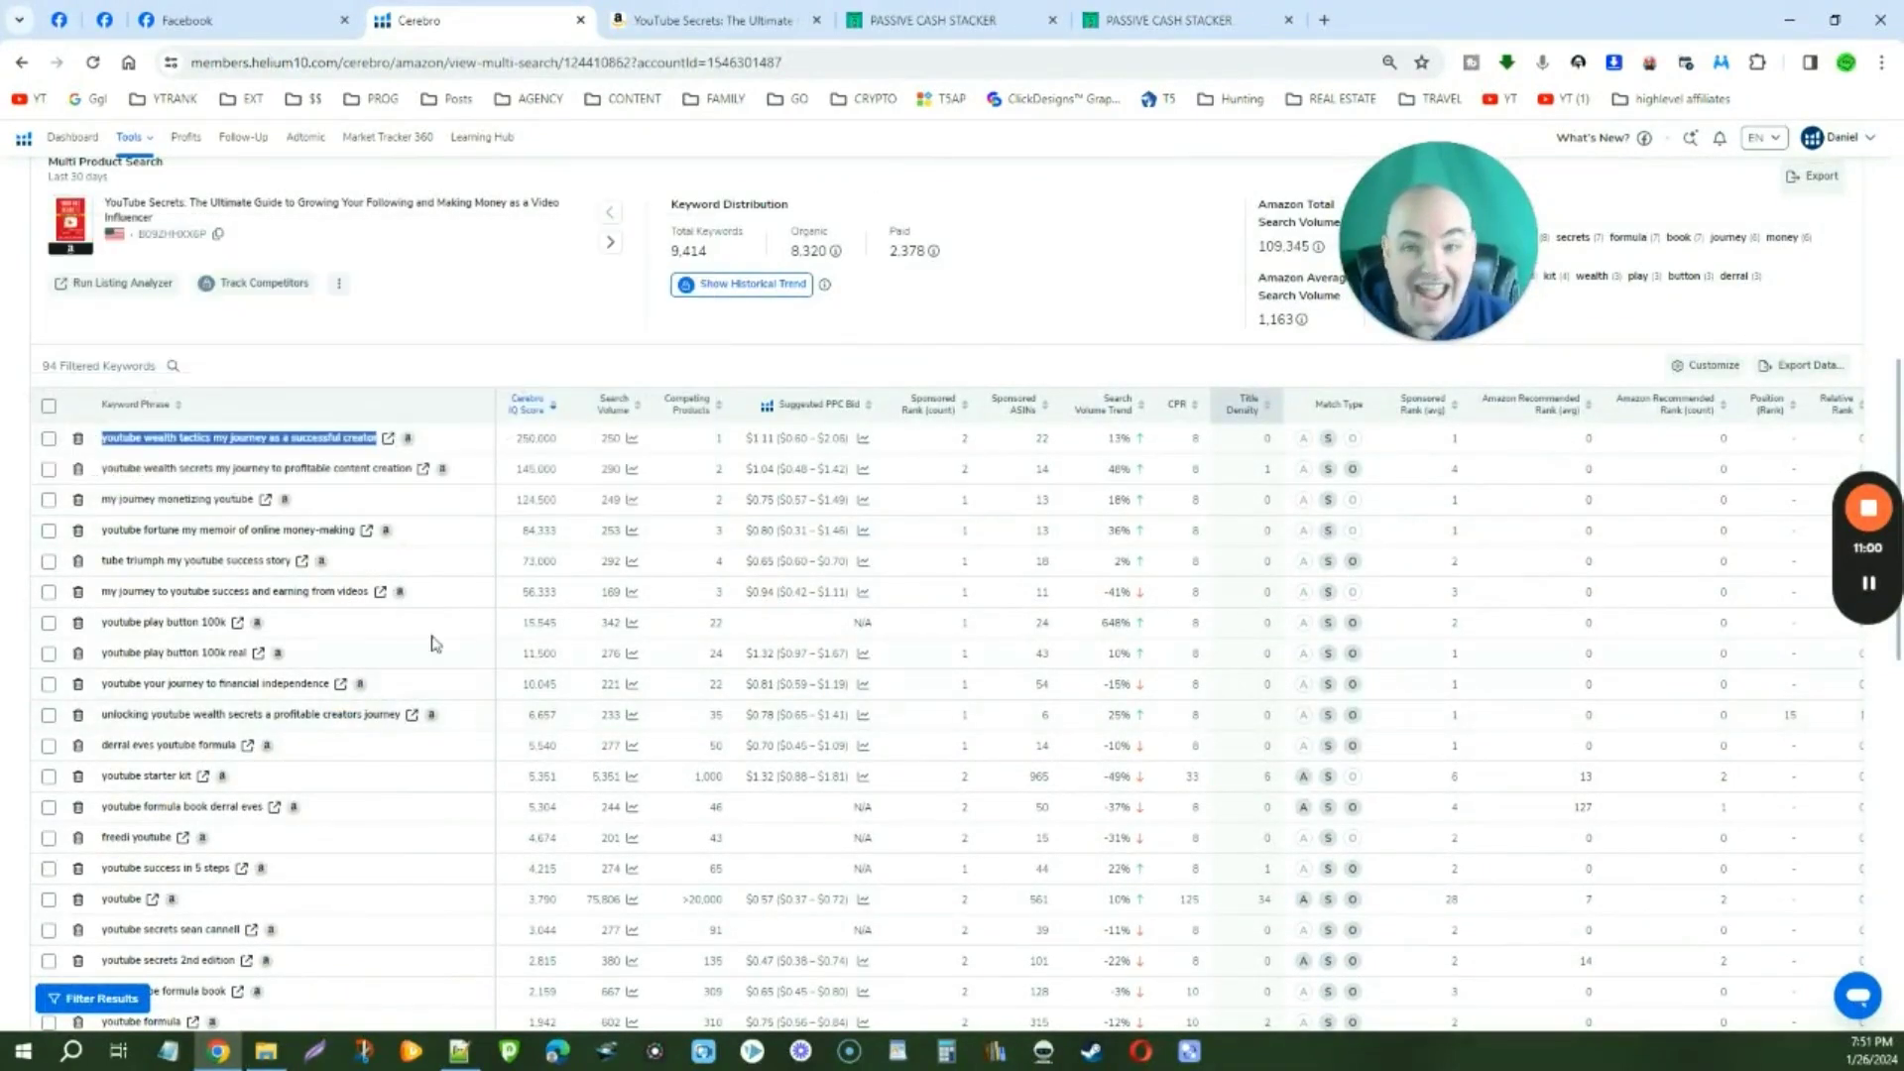
{"action": "scroll", "coordinate": [434, 642], "scroll_direction": "down", "scroll_amount": 8}
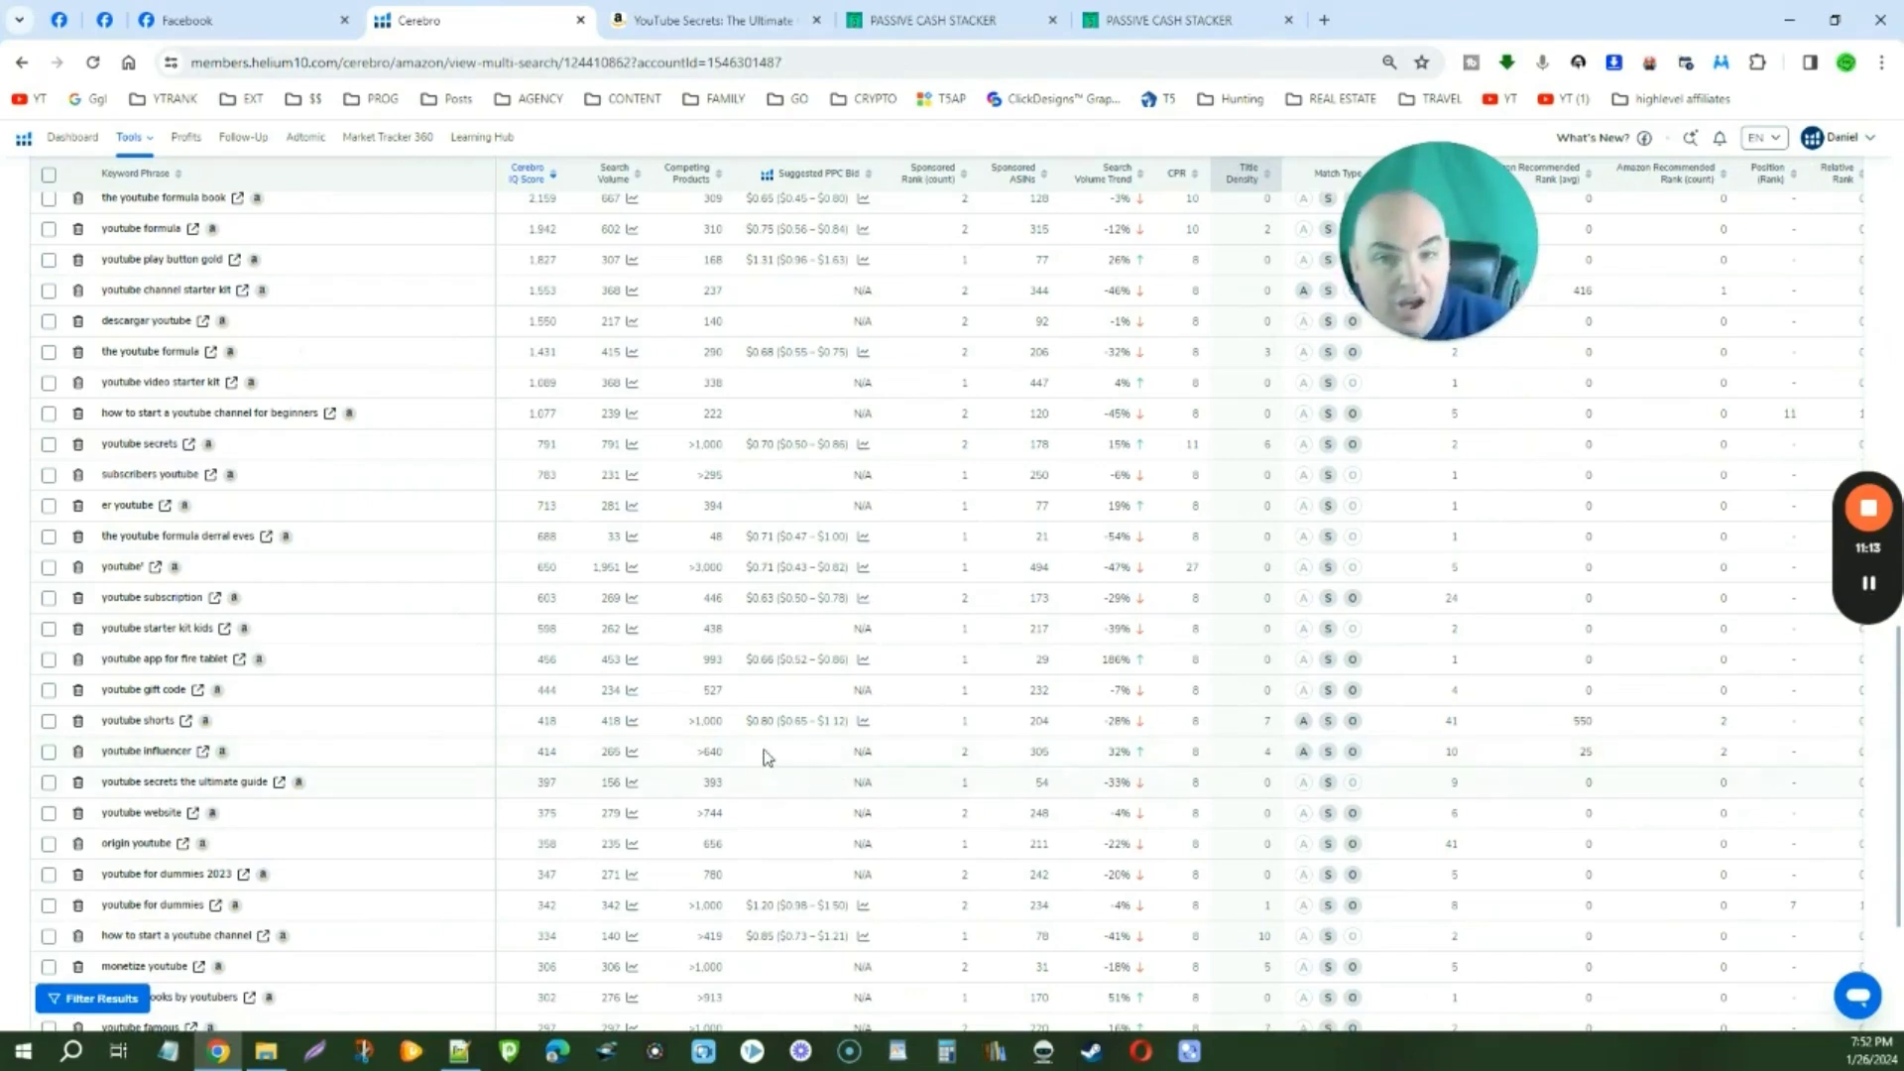
{"action": "mouse_move", "coordinate": [757, 657]}
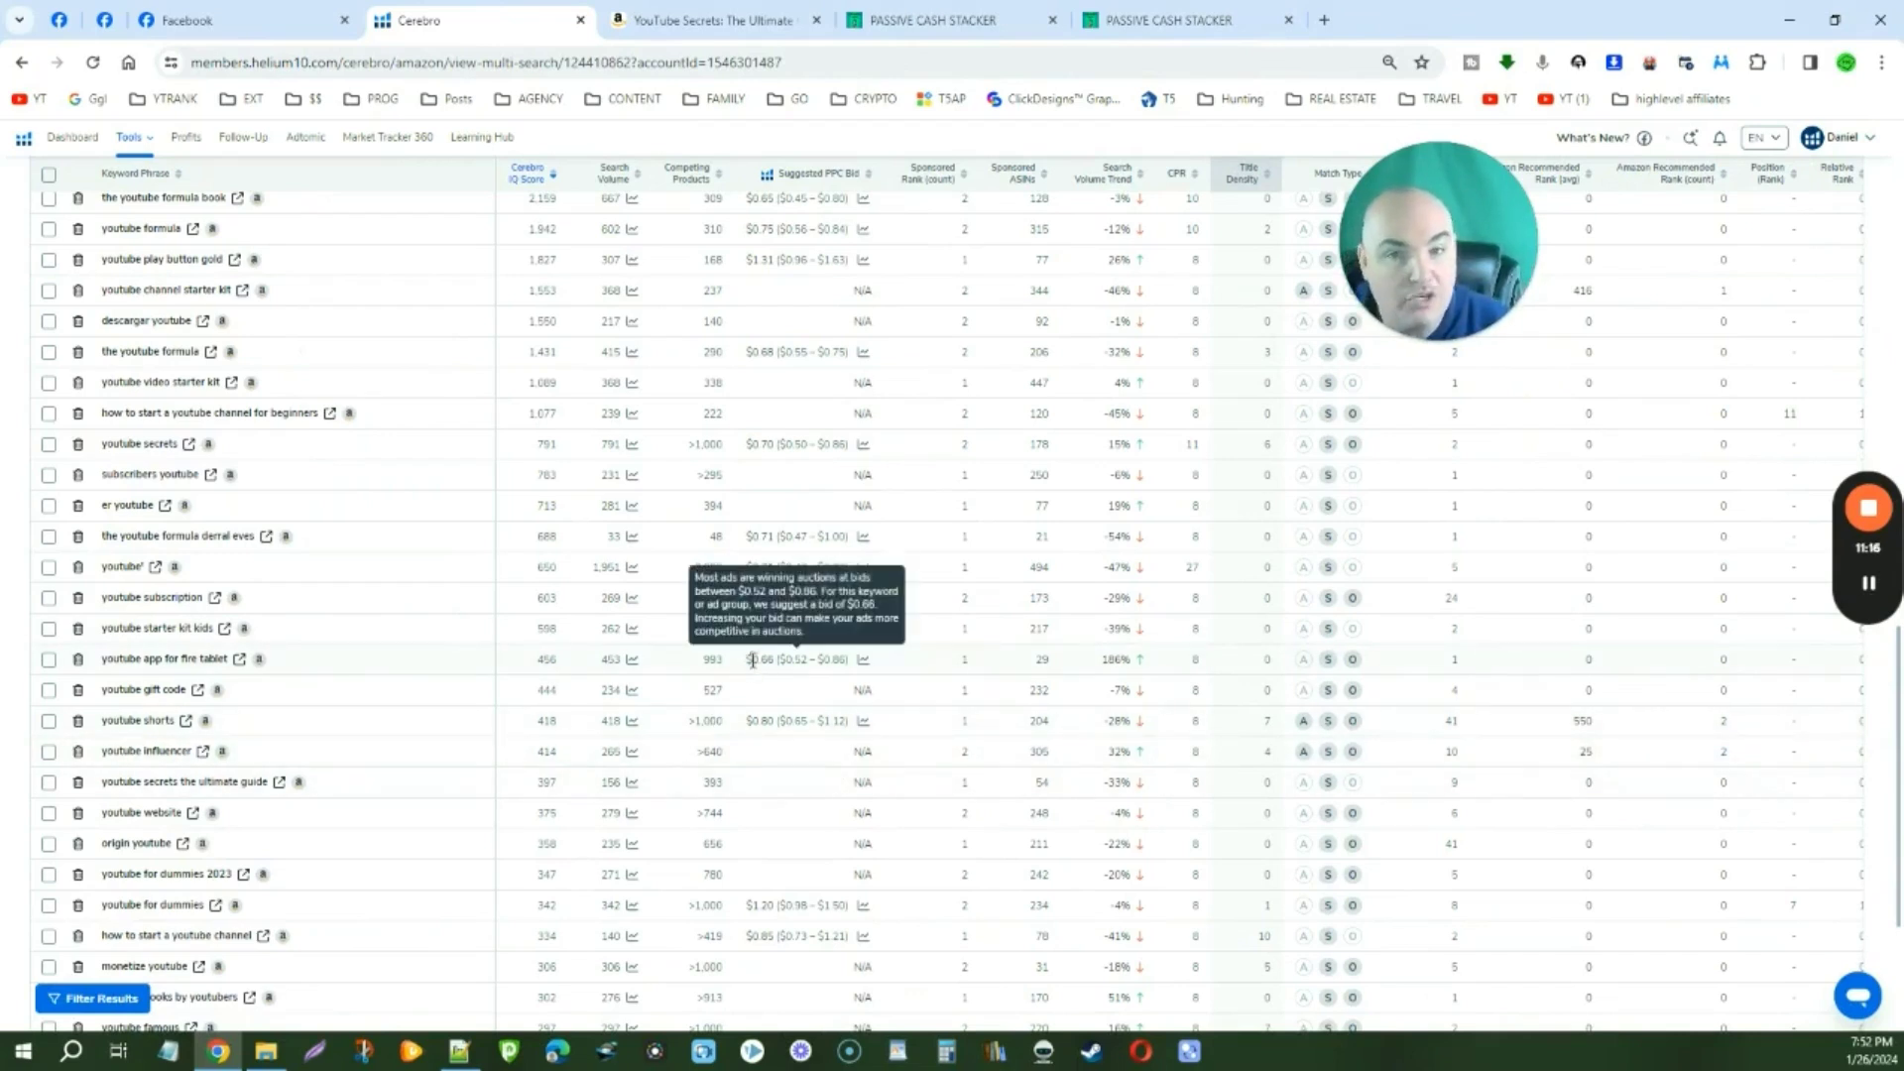